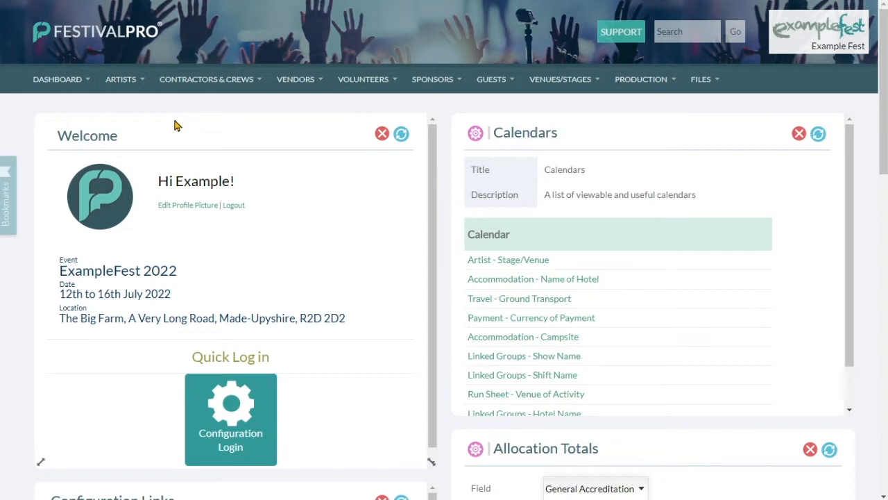
Open the Artist Application form's settings from Dashboard > Forms.
{"action": "left_click", "coordinate": [65, 92]}
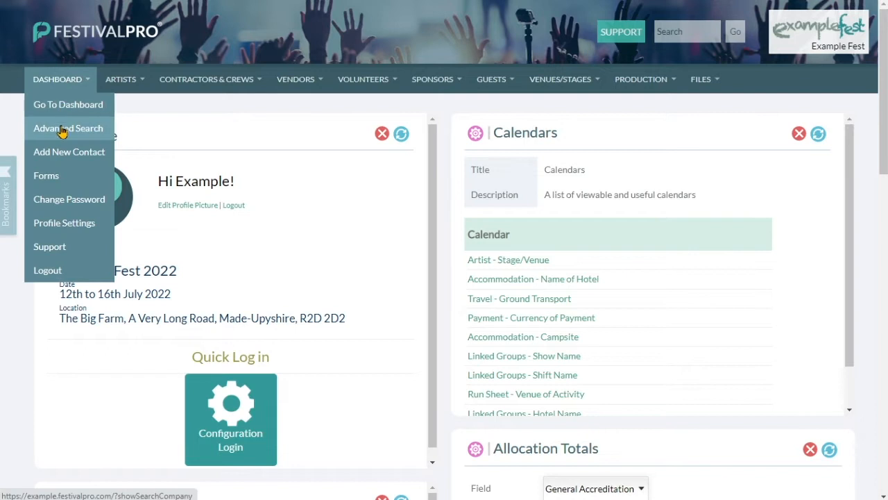
{"action": "left_click", "coordinate": [46, 176]}
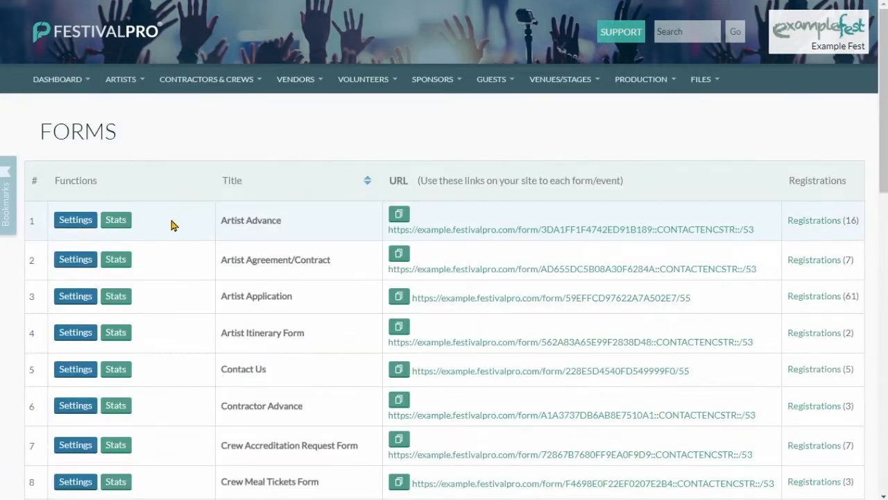
{"action": "left_click_drag", "start_coordinate": [222, 297], "coordinate": [722, 304]}
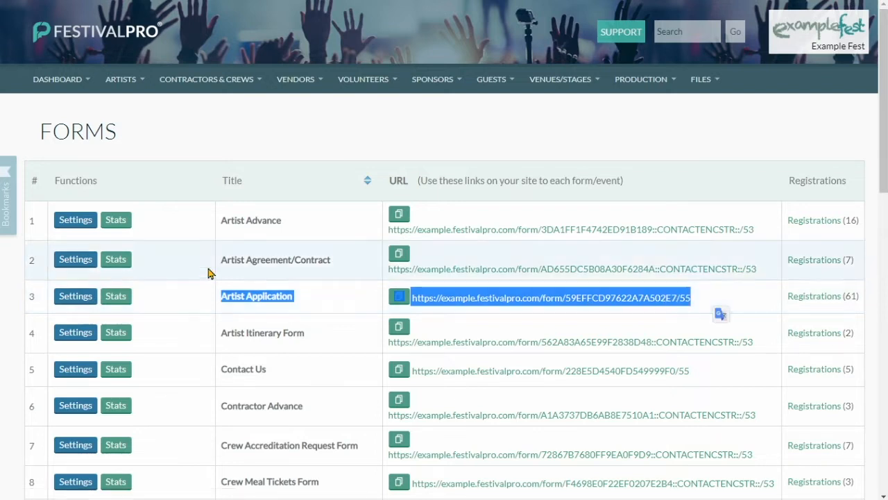
{"action": "left_click", "coordinate": [257, 297]}
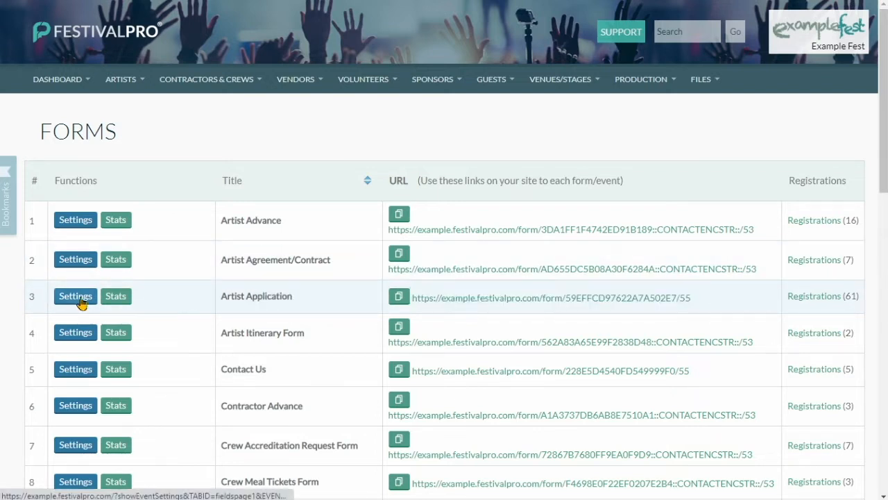
{"action": "left_click", "coordinate": [79, 300]}
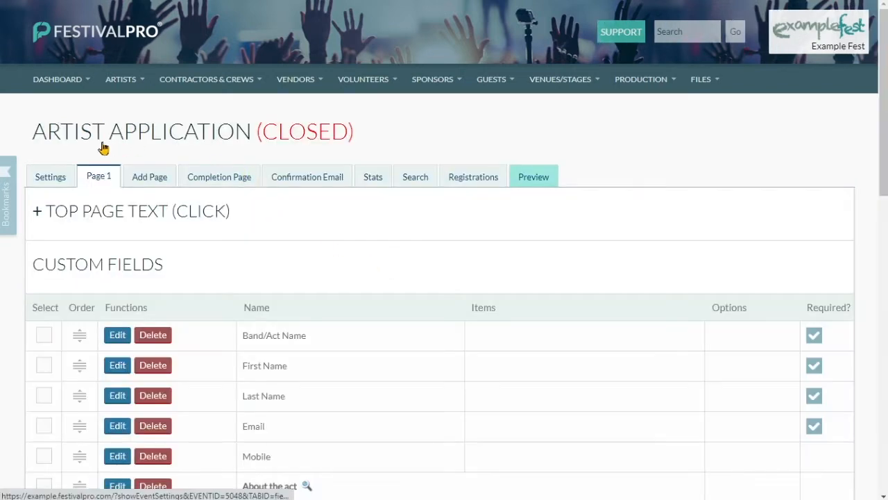
Review the Page 1 custom fields such as Band/Act Name, then show the form's 61 registrations.
{"action": "scroll", "coordinate": [167, 147], "scroll_direction": "down", "scroll_amount": 1}
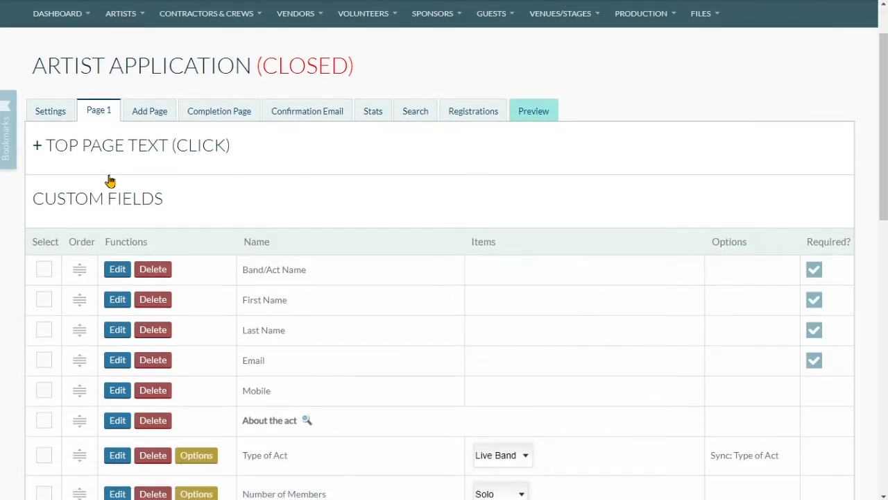
{"action": "scroll", "coordinate": [139, 187], "scroll_direction": "down", "scroll_amount": 1}
{"action": "left_click", "coordinate": [274, 203]}
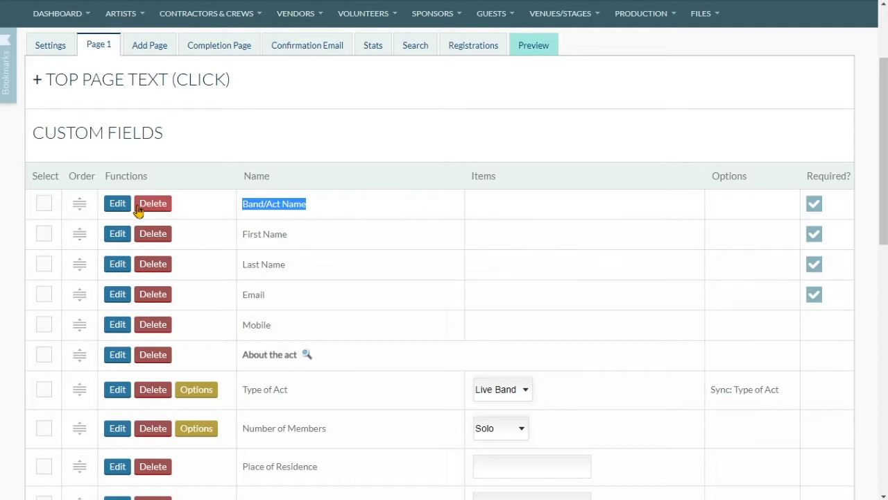
{"action": "left_click", "coordinate": [117, 204]}
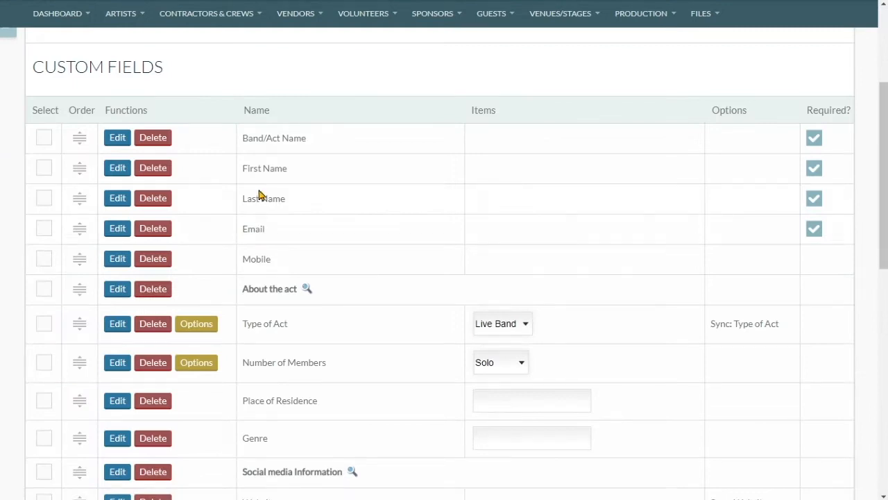
{"action": "scroll", "coordinate": [258, 192], "scroll_direction": "up", "scroll_amount": 4}
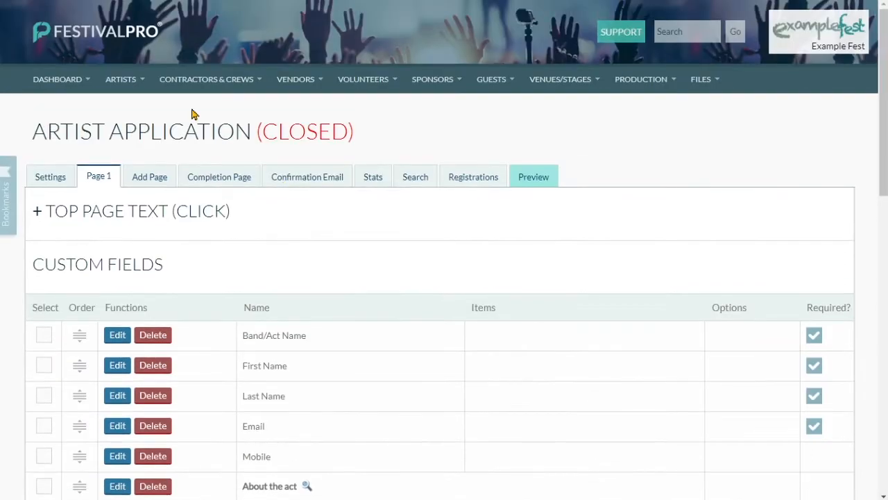
{"action": "left_click", "coordinate": [460, 175]}
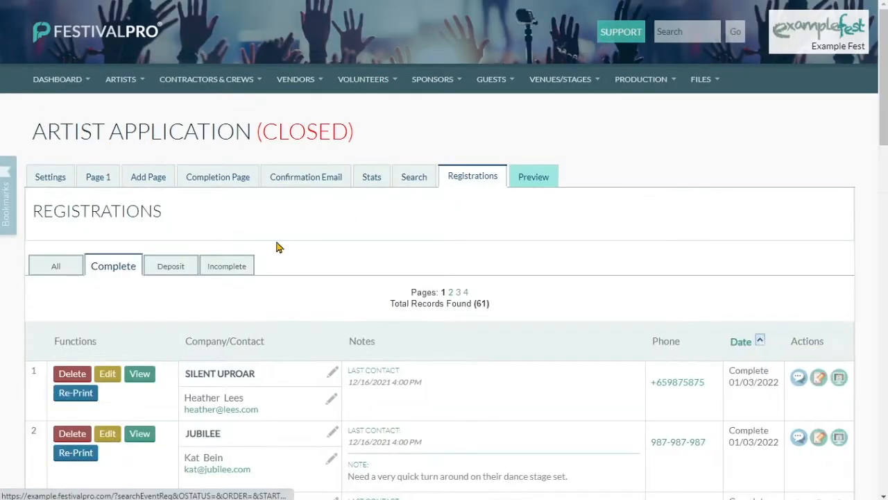
Set Artist Confirmed to Yes for the SILENT UPROAR registration and save it.
{"action": "scroll", "coordinate": [276, 247], "scroll_direction": "down", "scroll_amount": 2}
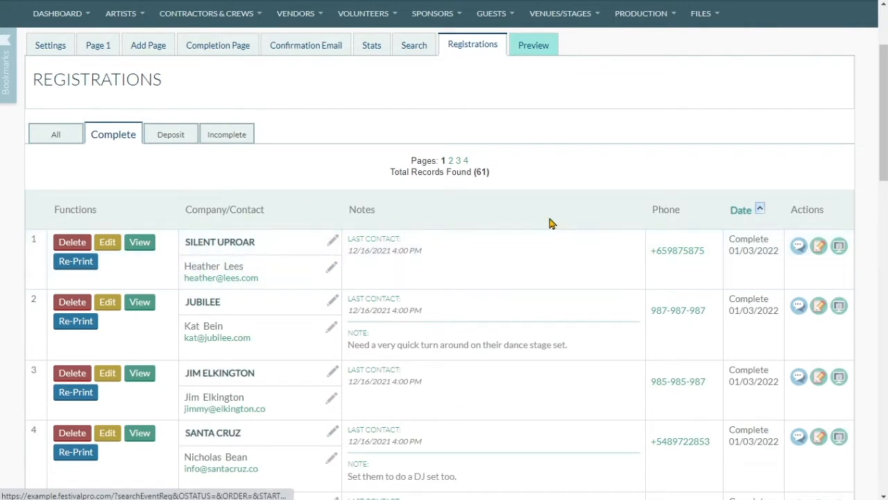
{"action": "left_click", "coordinate": [837, 248]}
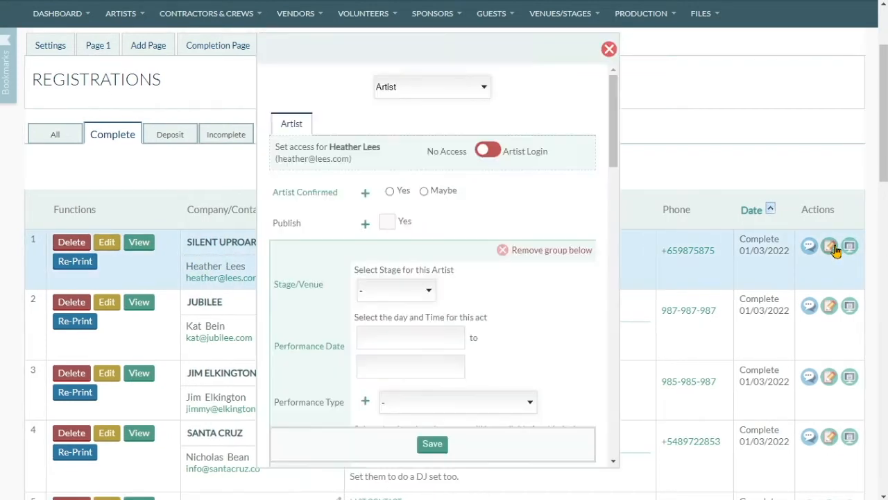
{"action": "left_click", "coordinate": [389, 191]}
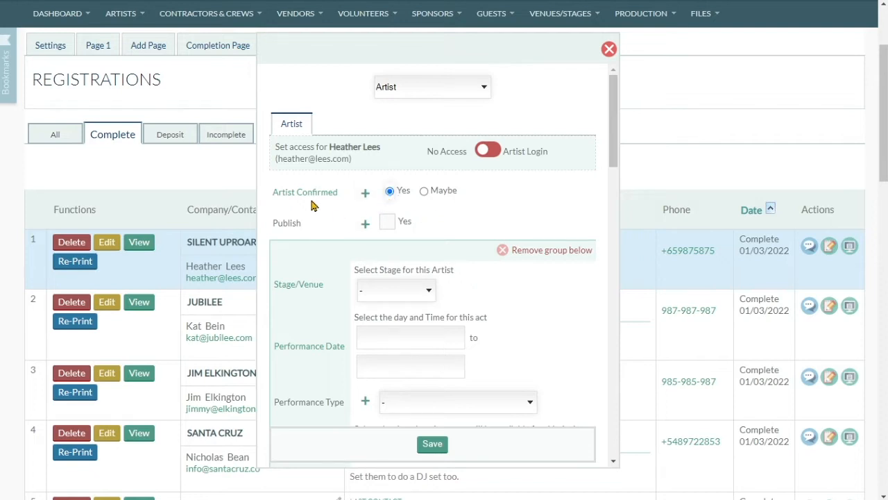
{"action": "left_click", "coordinate": [433, 444]}
{"action": "left_click", "coordinate": [435, 141]}
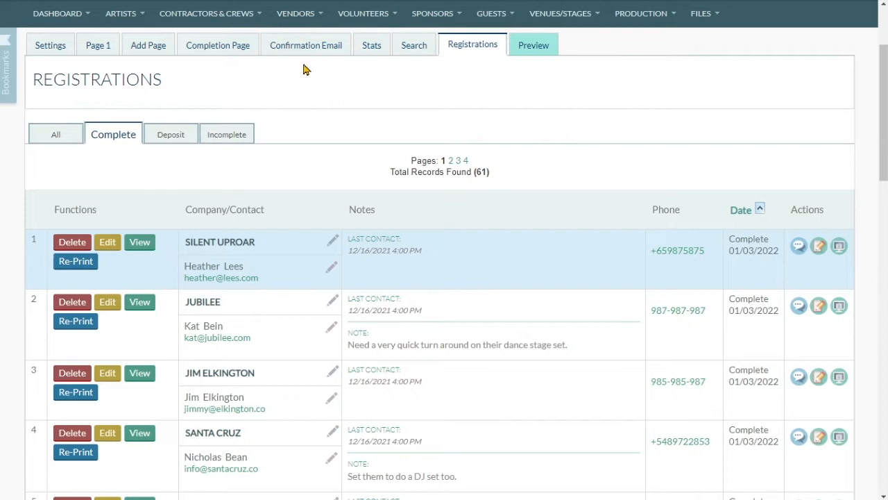
{"action": "left_click", "coordinate": [142, 17]}
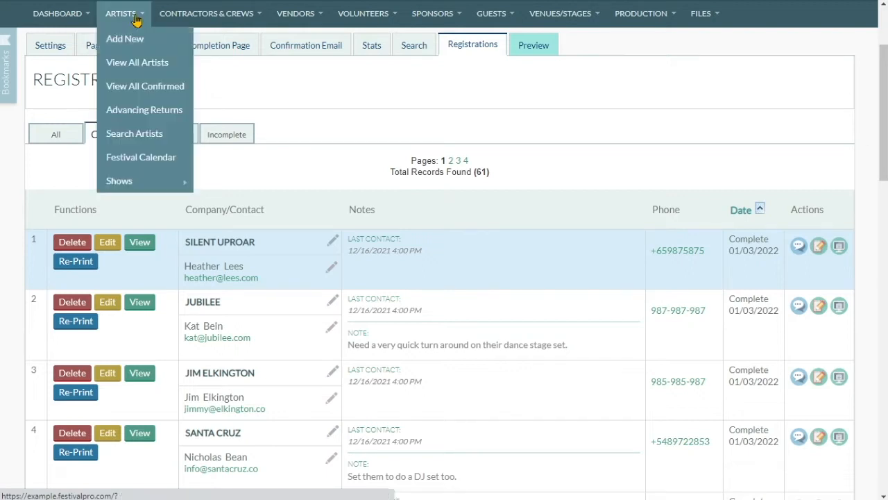
Start a new artist entry named The Beatles.
{"action": "left_click", "coordinate": [159, 70]}
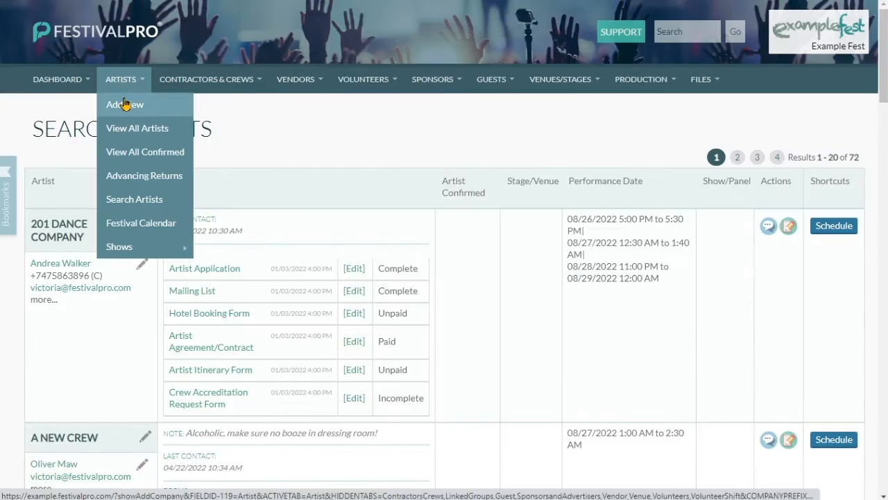
{"action": "left_click", "coordinate": [123, 104]}
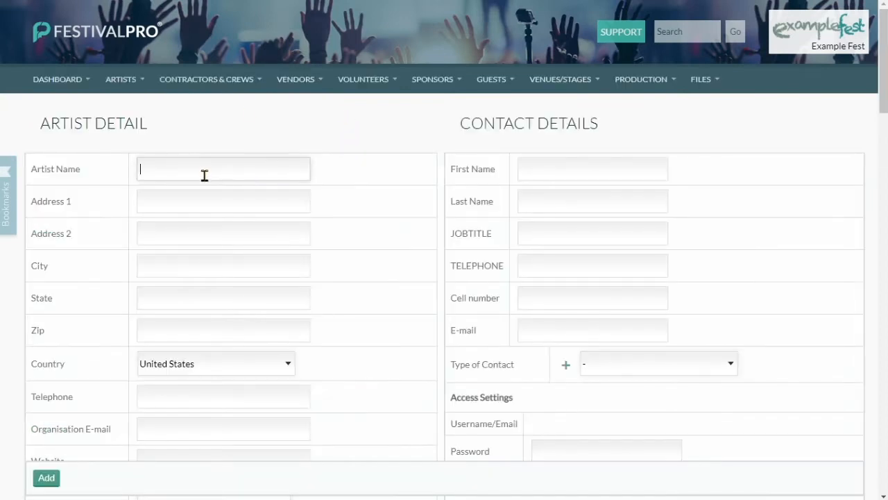
{"action": "left_click_drag", "start_coordinate": [30, 171], "coordinate": [80, 172]}
{"action": "left_click", "coordinate": [389, 160]}
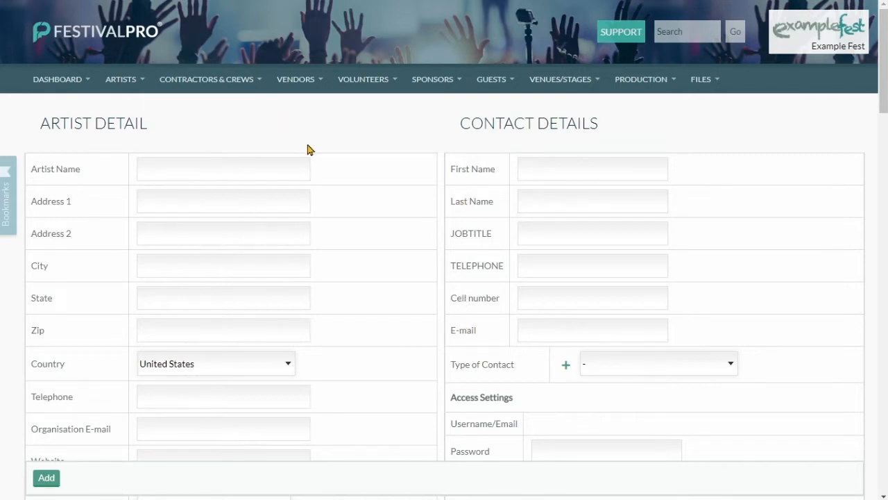
{"action": "left_click", "coordinate": [265, 162]}
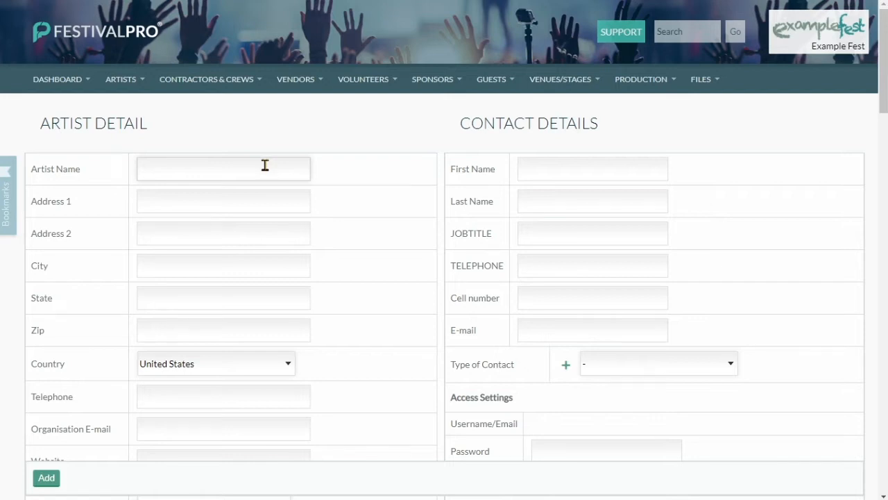
{"action": "left_click", "coordinate": [265, 165]}
{"action": "type", "text": "The Bea"}
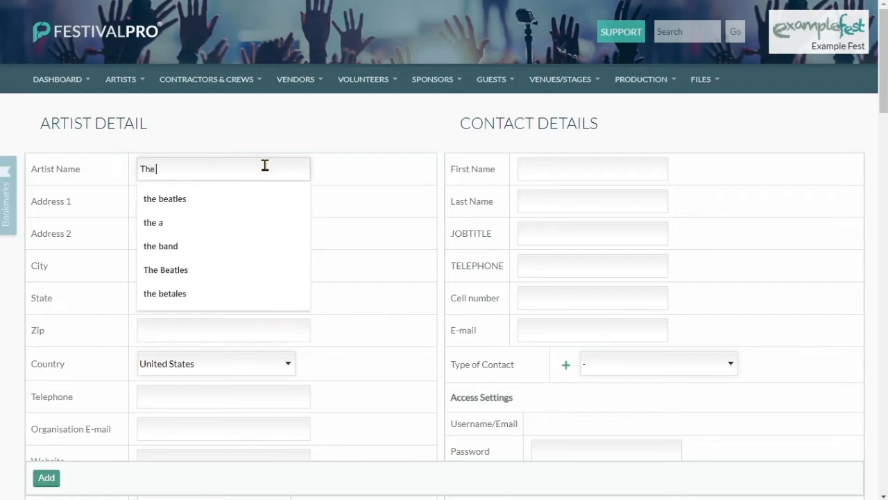
{"action": "key", "text": "Tab"}
Fill in the lead contact's first and last name and e-mail, with contact type Artist.
{"action": "left_click", "coordinate": [555, 167]}
{"action": "type", "text": "John"}
{"action": "key", "text": "Tab"}
{"action": "type", "text": "Lennon"}
{"action": "left_click", "coordinate": [537, 334]}
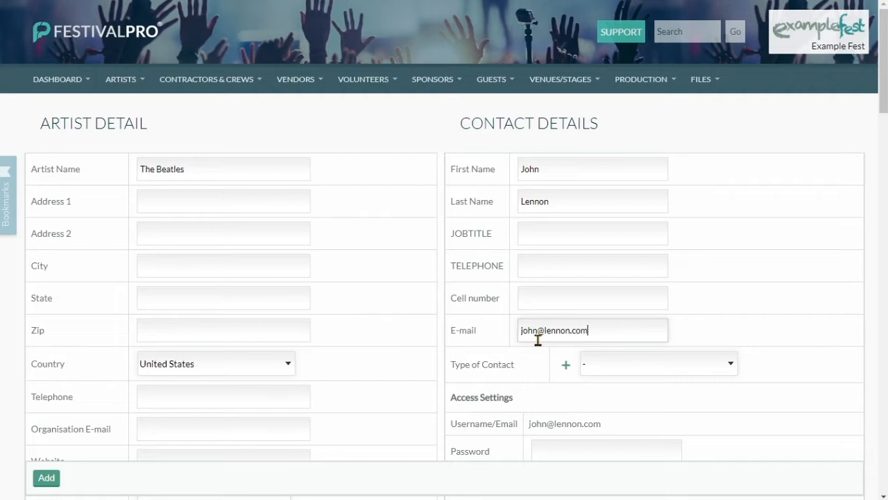
{"action": "left_click", "coordinate": [601, 365]}
{"action": "left_click", "coordinate": [611, 406]}
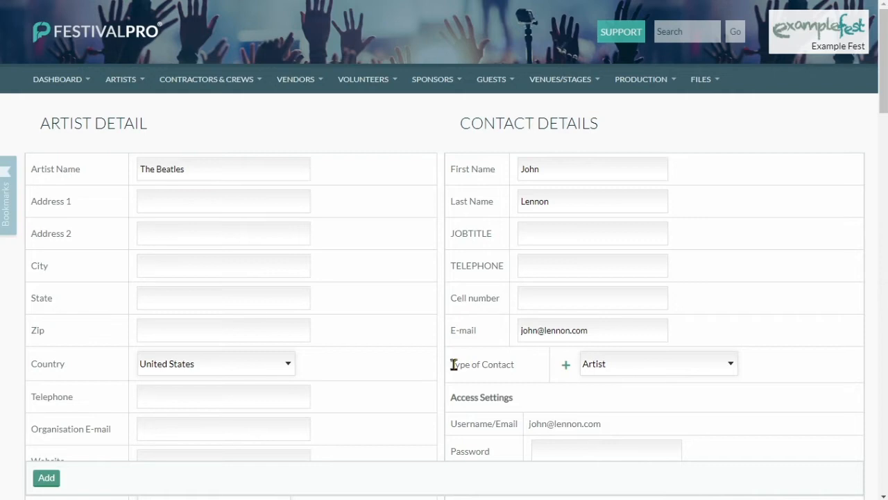
Mark The Beatles as confirmed on the Artist tab and add the record.
{"action": "scroll", "coordinate": [448, 372], "scroll_direction": "down", "scroll_amount": 12}
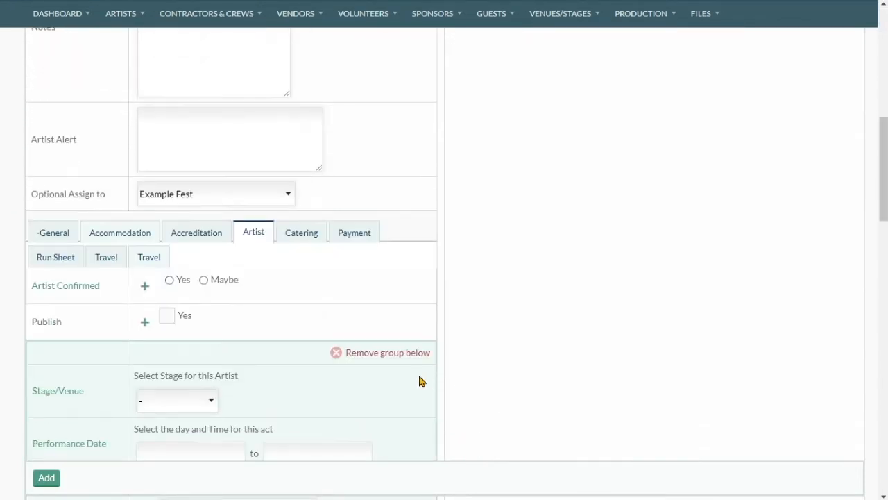
{"action": "left_click", "coordinate": [143, 173]}
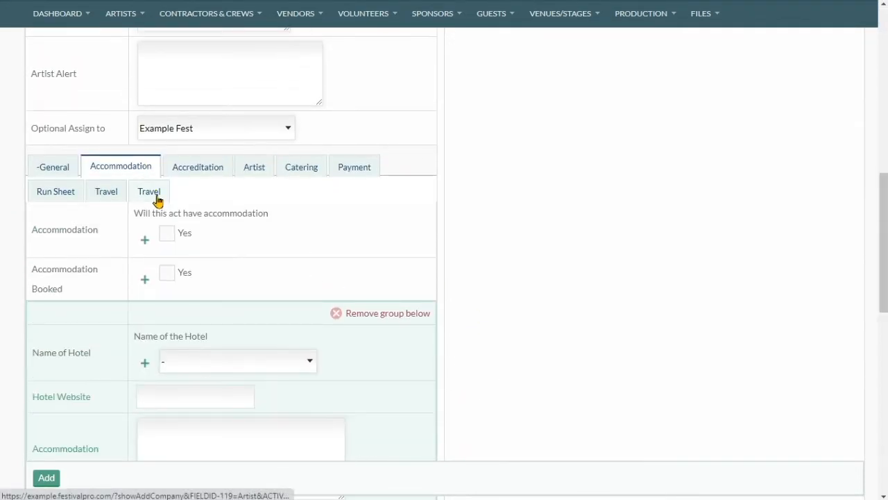
{"action": "left_click", "coordinate": [211, 166]}
{"action": "scroll", "coordinate": [323, 264], "scroll_direction": "down", "scroll_amount": 5}
{"action": "scroll", "coordinate": [290, 269], "scroll_direction": "up", "scroll_amount": 5}
{"action": "scroll", "coordinate": [289, 269], "scroll_direction": "up", "scroll_amount": 4}
{"action": "left_click", "coordinate": [58, 300]}
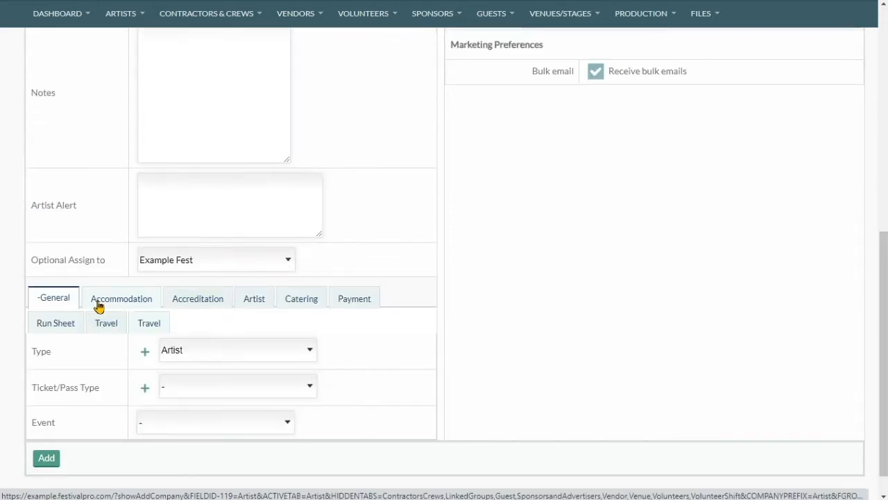
{"action": "left_click", "coordinate": [254, 305]}
{"action": "left_click", "coordinate": [169, 346]}
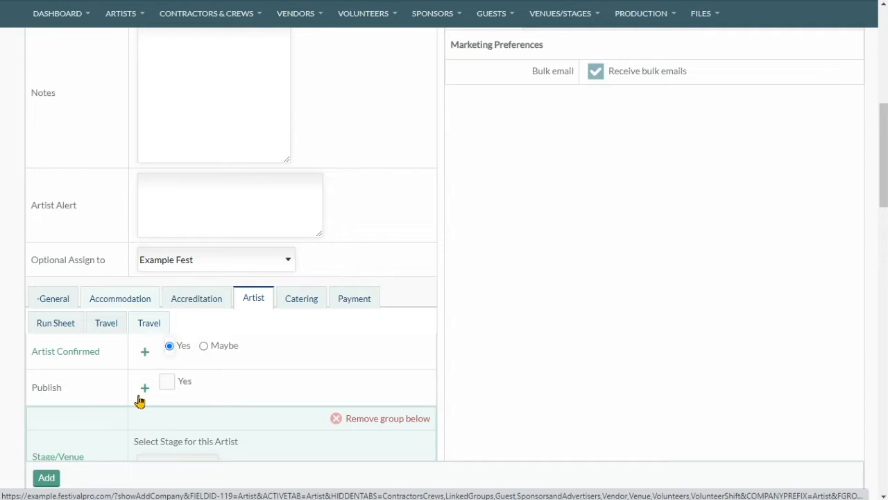
{"action": "left_click", "coordinate": [46, 478]}
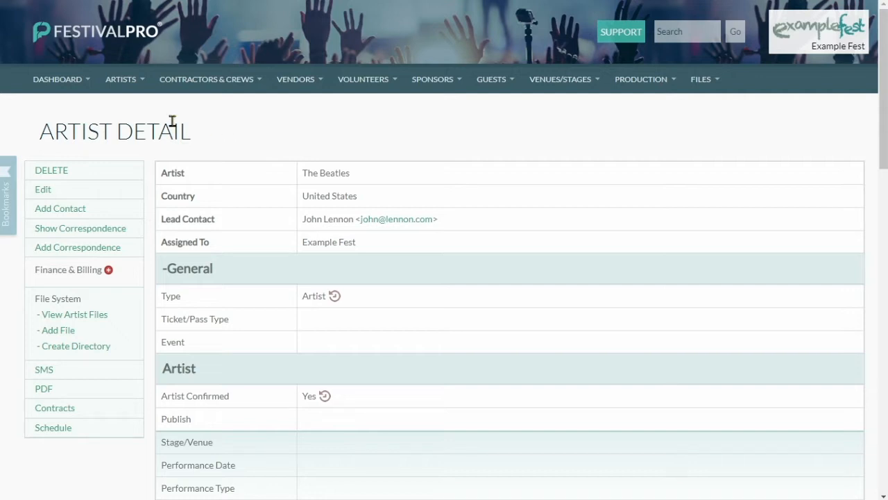
Show the festival calendar's Saturday 27 August day schedule.
{"action": "mouse_move", "coordinate": [129, 89]}
{"action": "mouse_move", "coordinate": [150, 248]}
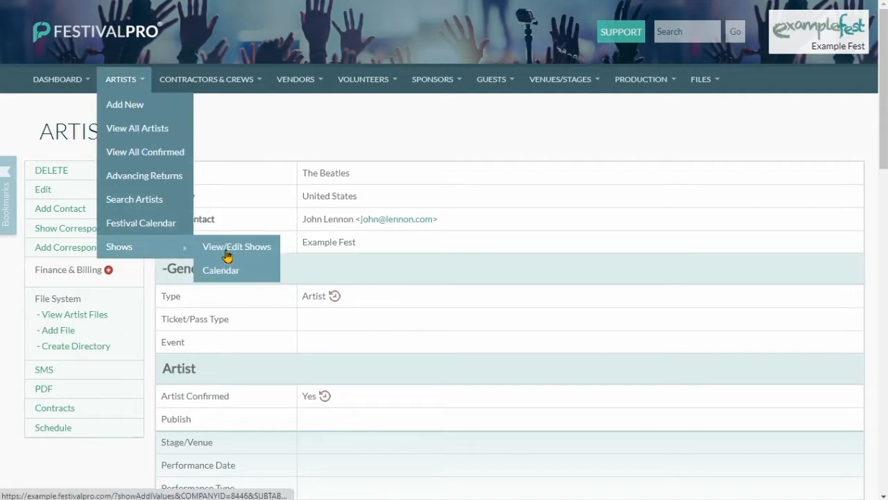
{"action": "left_click", "coordinate": [175, 223]}
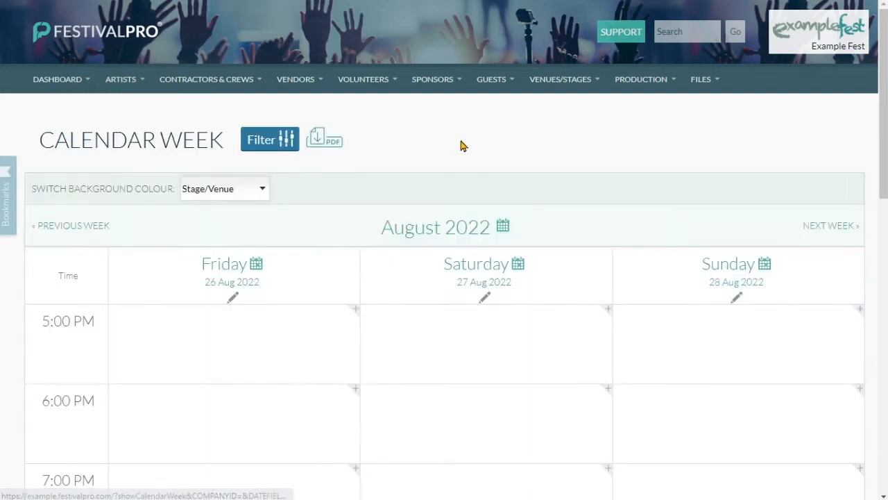
{"action": "left_click", "coordinate": [476, 264]}
{"action": "scroll", "coordinate": [421, 195], "scroll_direction": "down", "scroll_amount": 1}
{"action": "scroll", "coordinate": [425, 180], "scroll_direction": "down", "scroll_amount": 1}
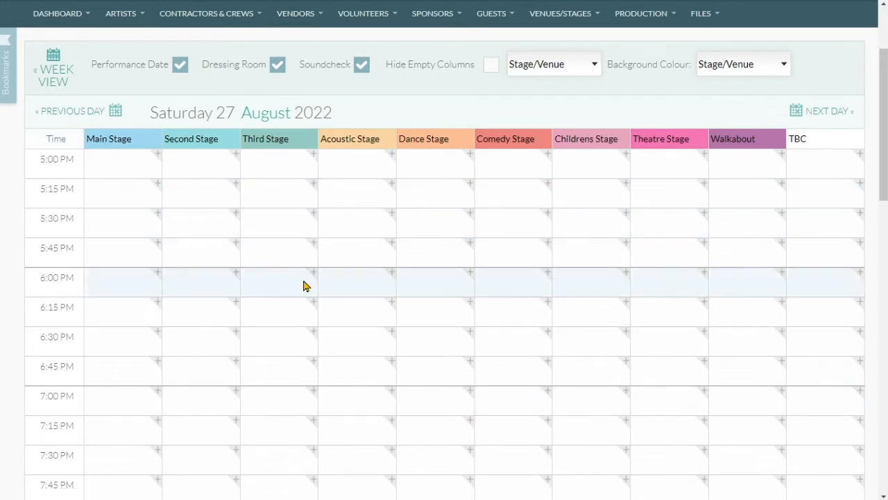
{"action": "scroll", "coordinate": [166, 215], "scroll_direction": "down", "scroll_amount": 4}
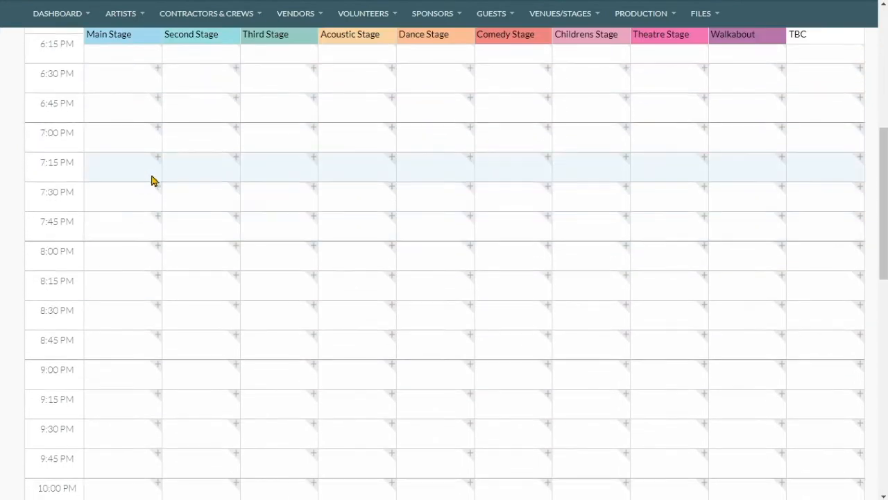
Book The Beatles on Main Stage at 7:00 PM as Acoustic, extended to 9:00 PM.
{"action": "left_click", "coordinate": [158, 129]}
{"action": "left_click", "coordinate": [385, 252]}
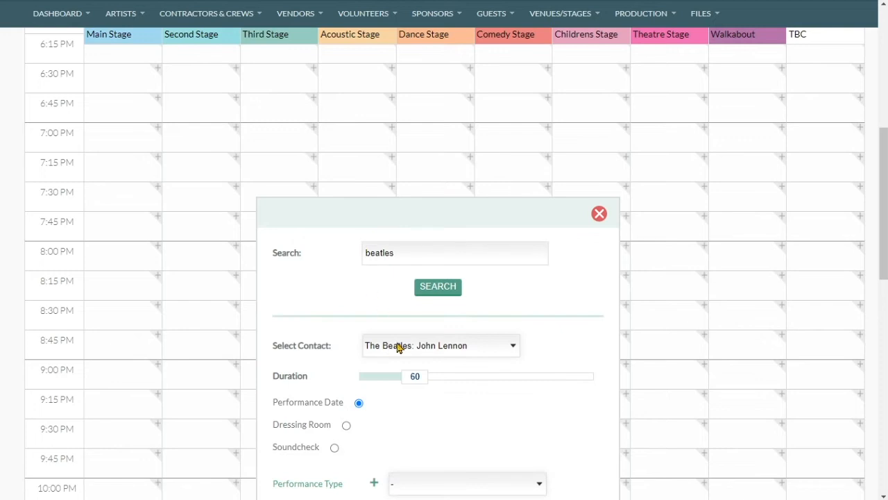
{"action": "left_click_drag", "start_coordinate": [420, 211], "coordinate": [428, 29]}
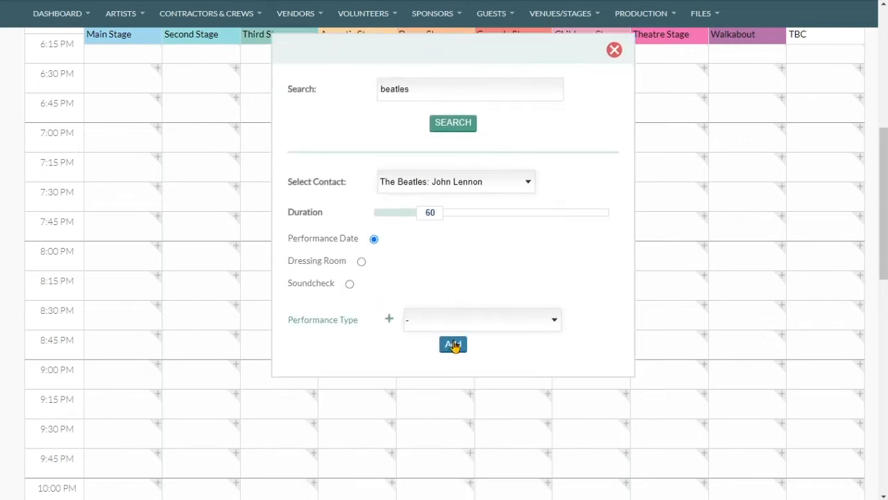
{"action": "left_click", "coordinate": [462, 316]}
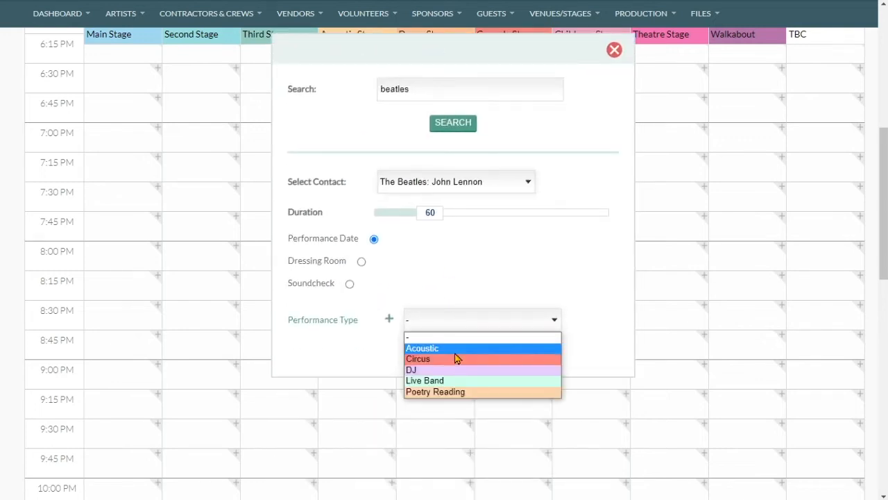
{"action": "left_click", "coordinate": [454, 348]}
{"action": "left_click", "coordinate": [452, 343]}
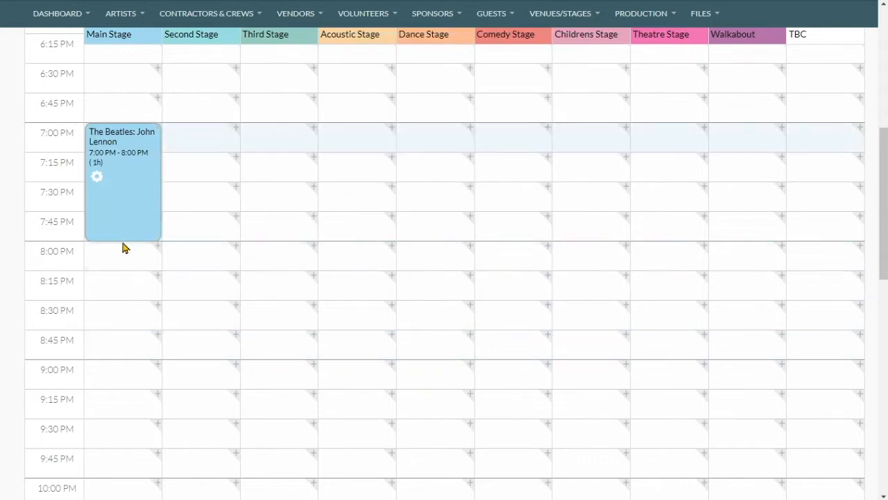
{"action": "left_click_drag", "start_coordinate": [123, 240], "coordinate": [125, 363]}
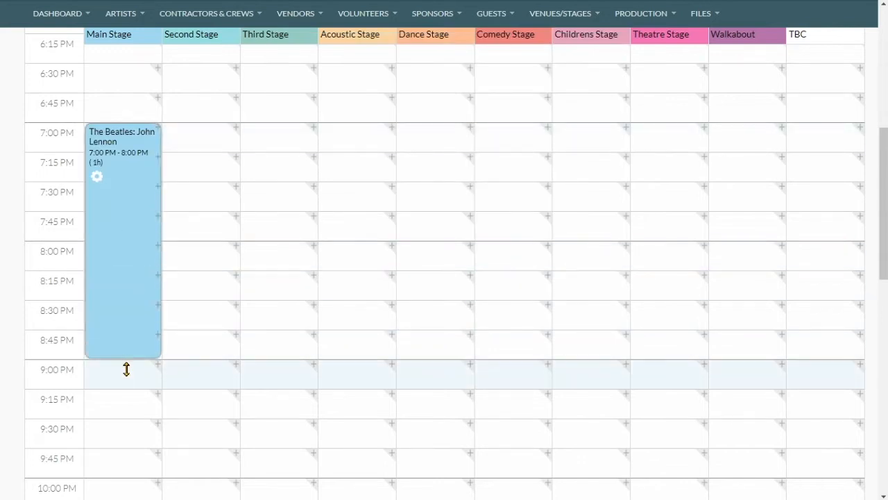
{"action": "scroll", "coordinate": [186, 276], "scroll_direction": "up", "scroll_amount": 1}
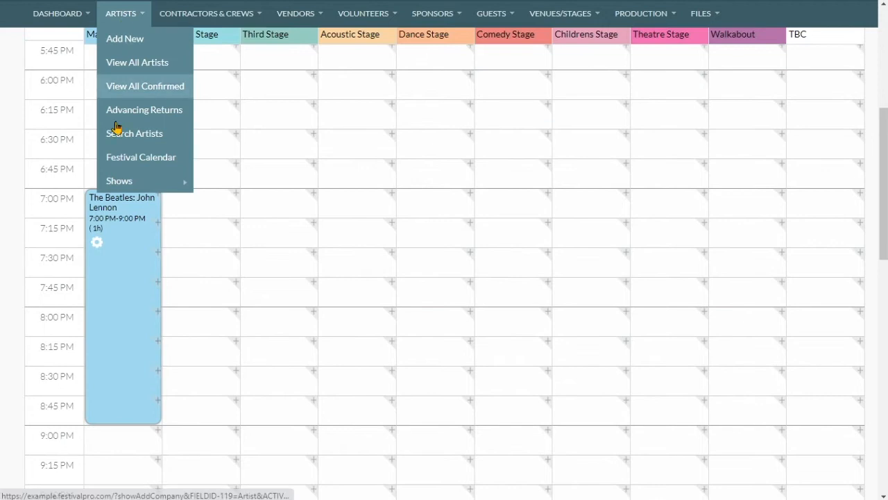
Show the shows calendar for Saturday 27 August.
{"action": "mouse_move", "coordinate": [122, 13]}
{"action": "mouse_move", "coordinate": [142, 184]}
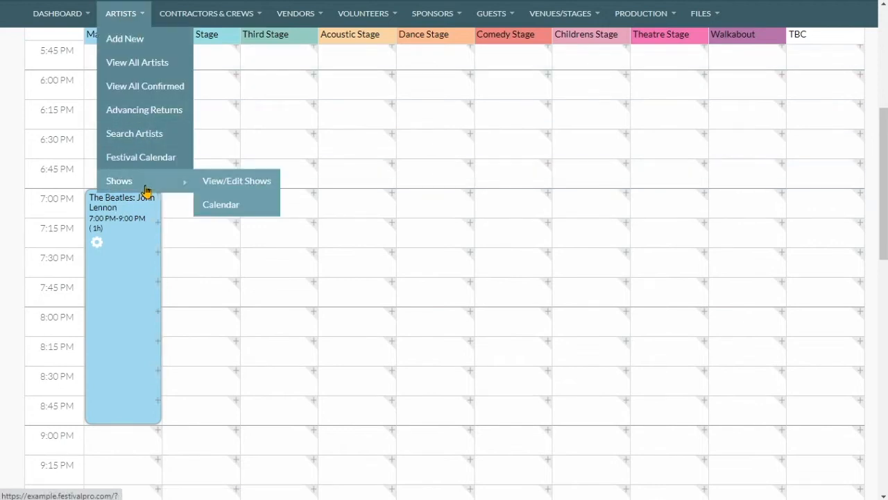
{"action": "left_click", "coordinate": [268, 212]}
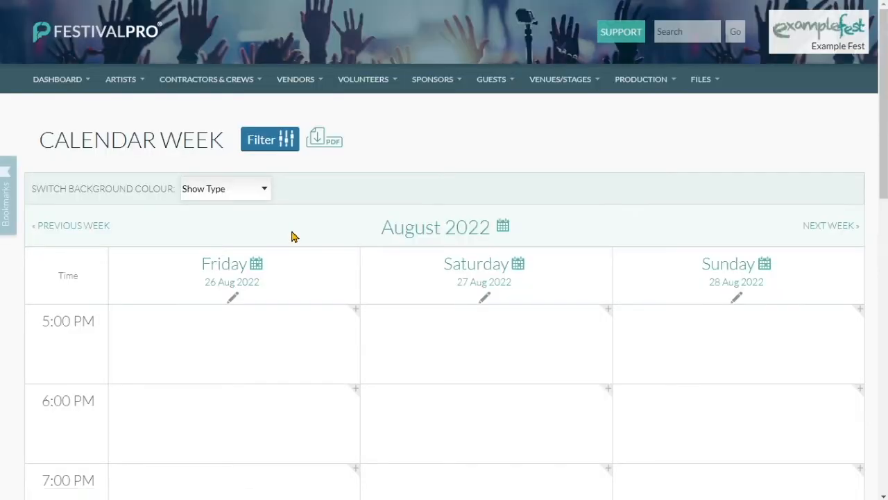
{"action": "left_click", "coordinate": [480, 268]}
{"action": "scroll", "coordinate": [254, 109], "scroll_direction": "down", "scroll_amount": 4}
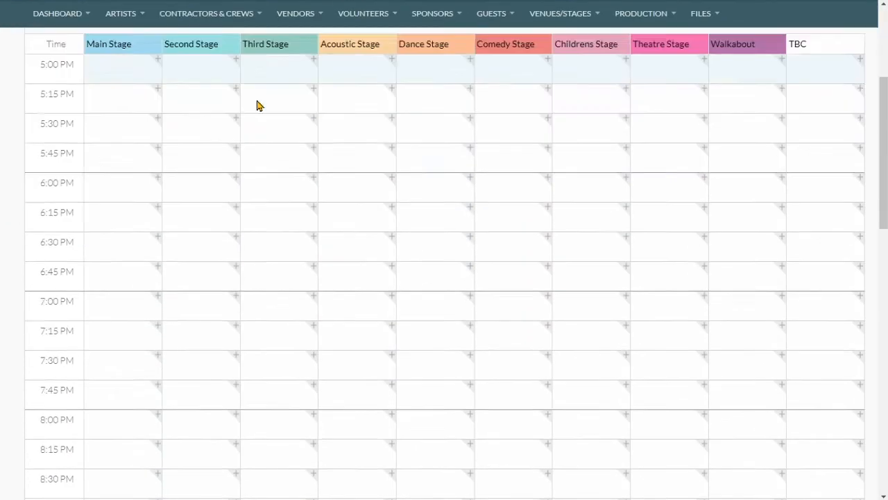
Create a Podcast show 'Show One' on Main Stage from 6:00 to 8:15 PM.
{"action": "left_click", "coordinate": [158, 143]}
{"action": "left_click", "coordinate": [378, 266]}
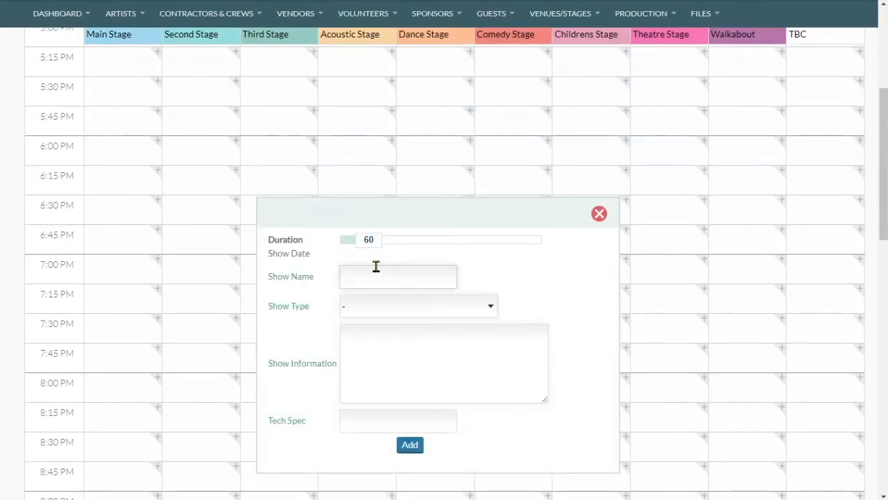
{"action": "left_click", "coordinate": [376, 266]}
{"action": "type", "text": "Show One"}
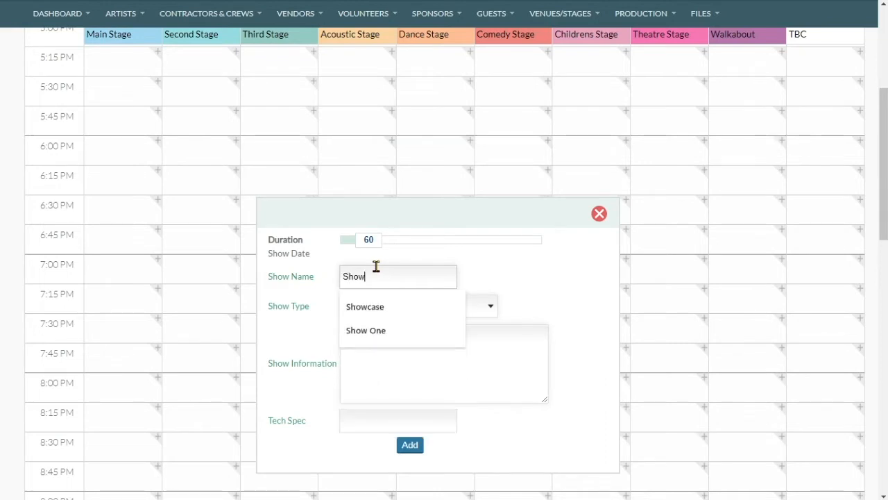
{"action": "key", "text": "Tab"}
{"action": "left_click", "coordinate": [389, 308]}
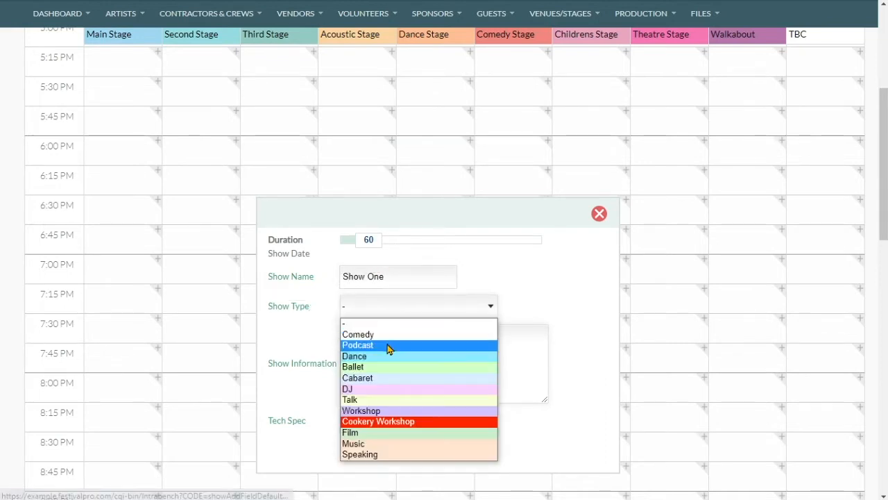
{"action": "left_click", "coordinate": [390, 347]}
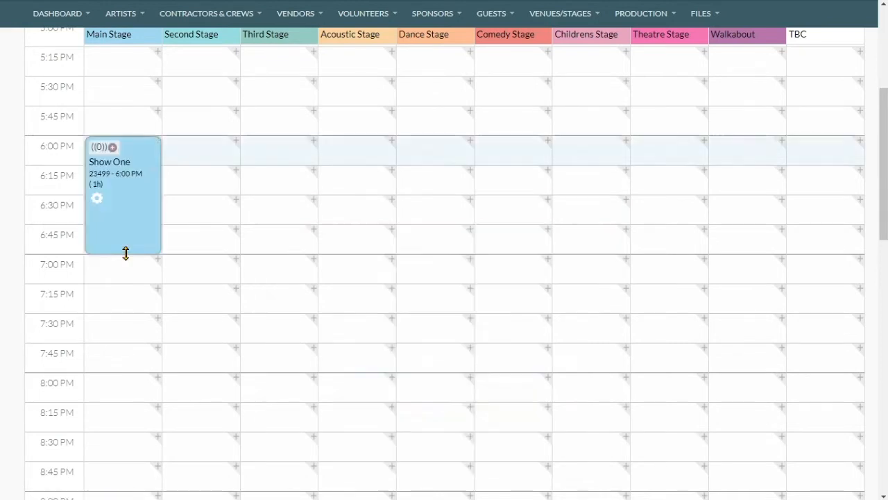
{"action": "left_click_drag", "start_coordinate": [125, 253], "coordinate": [145, 372]}
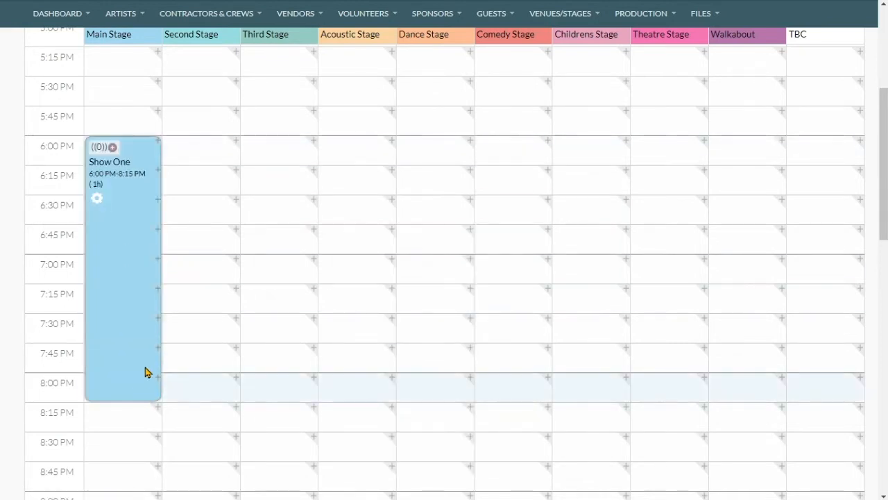
Add The Beatles as an entry for Show One.
{"action": "left_click", "coordinate": [113, 148]}
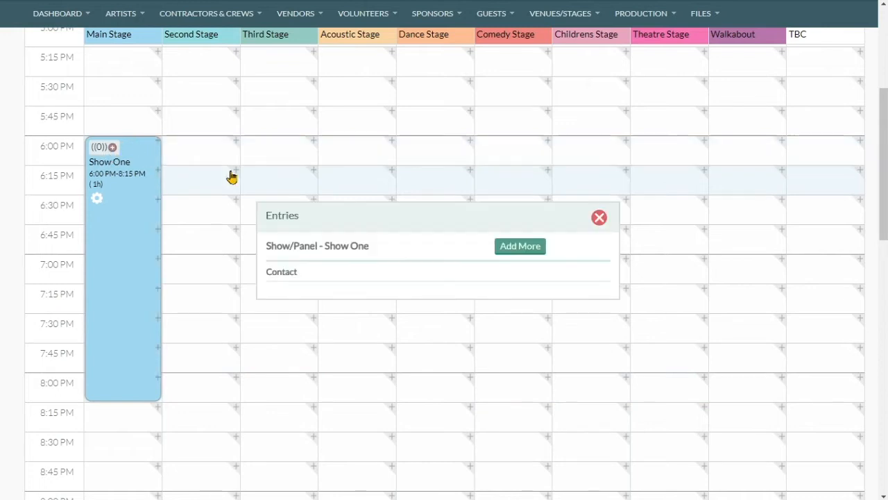
{"action": "left_click", "coordinate": [510, 248]}
{"action": "left_click", "coordinate": [423, 256]}
{"action": "type", "text": "the "}
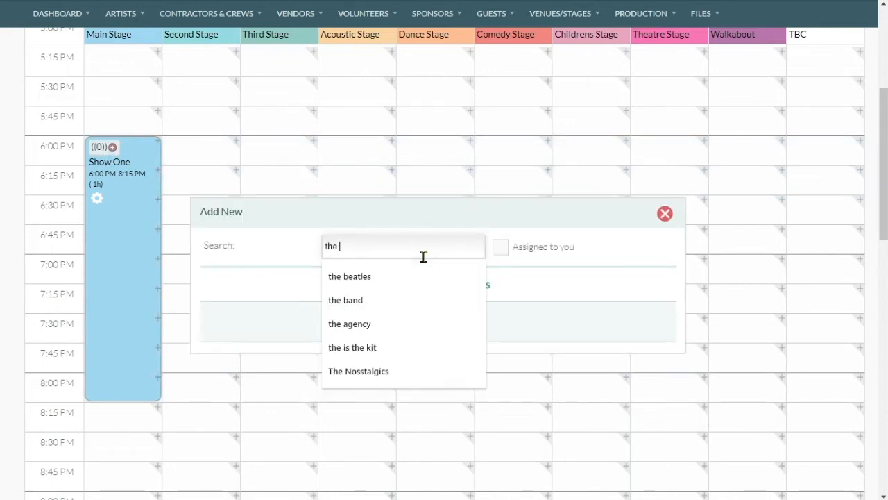
{"action": "type", "text": "beat"}
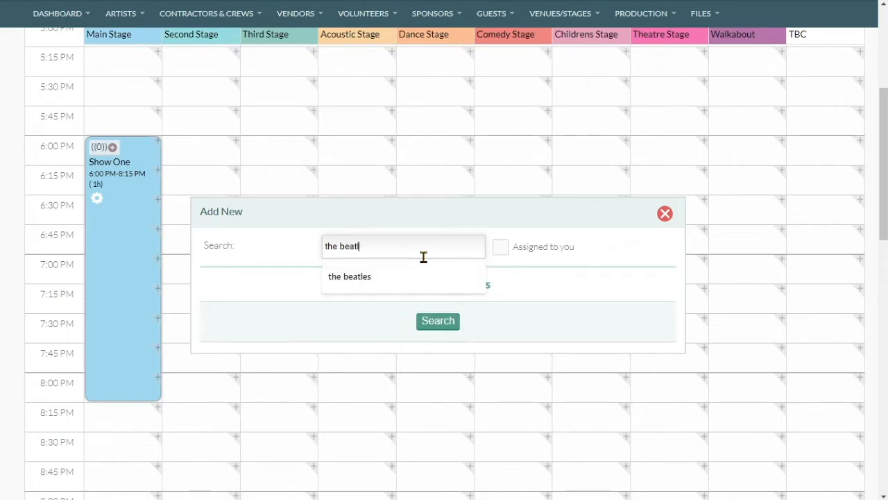
{"action": "left_click", "coordinate": [422, 265]}
{"action": "left_click", "coordinate": [412, 262]}
{"action": "left_click", "coordinate": [401, 287]}
{"action": "left_click", "coordinate": [438, 281]}
{"action": "left_click", "coordinate": [368, 265]}
{"action": "left_click", "coordinate": [665, 215]}
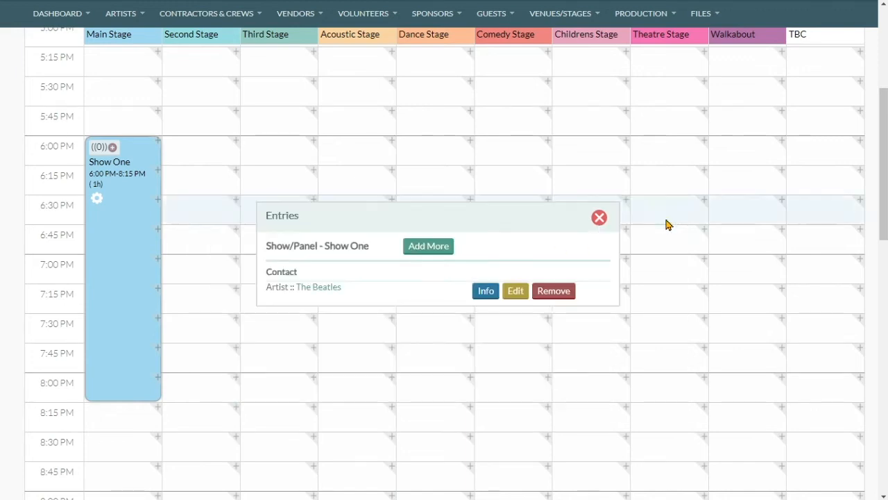
Add A NEW CREW as a second entry for Show One.
{"action": "left_click", "coordinate": [422, 246]}
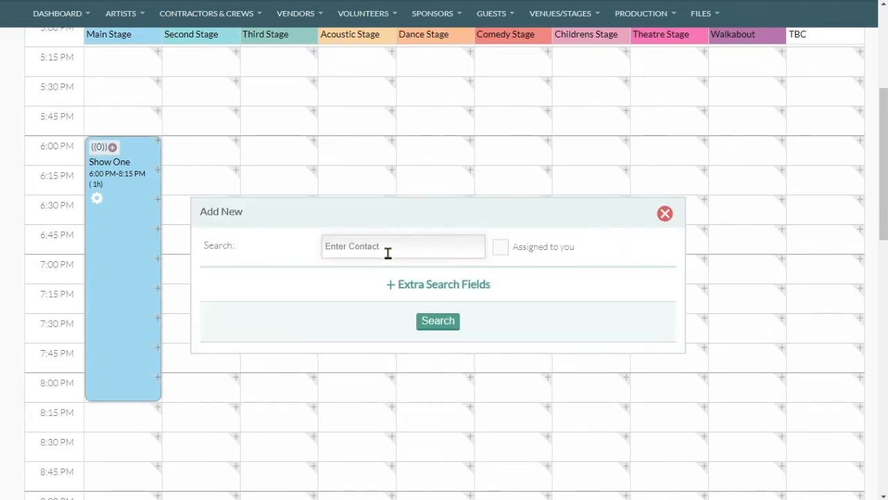
{"action": "left_click", "coordinate": [388, 255]}
{"action": "type", "text": "a new"}
{"action": "key", "text": "Return"}
{"action": "left_click", "coordinate": [387, 258]}
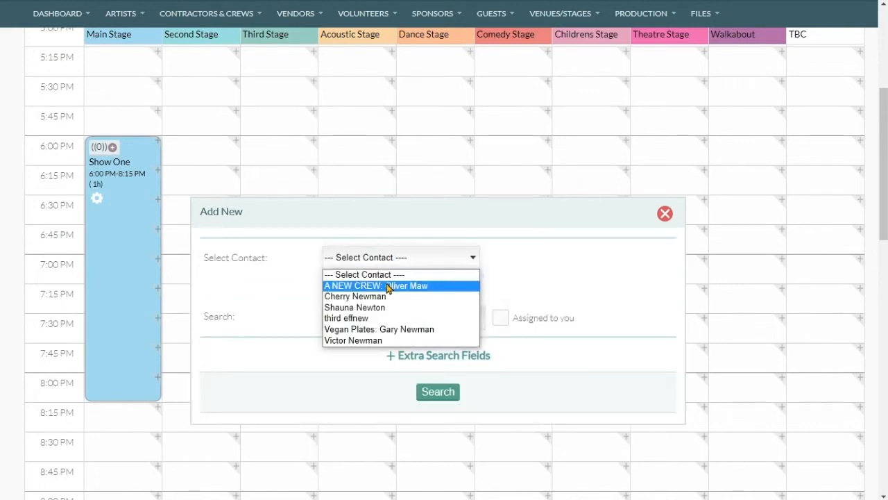
{"action": "left_click", "coordinate": [393, 286]}
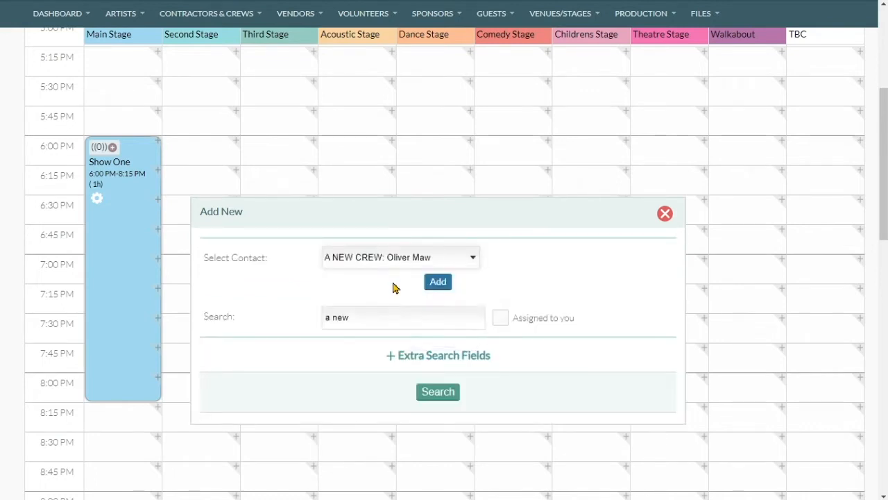
{"action": "left_click", "coordinate": [424, 257]}
{"action": "left_click", "coordinate": [527, 271]}
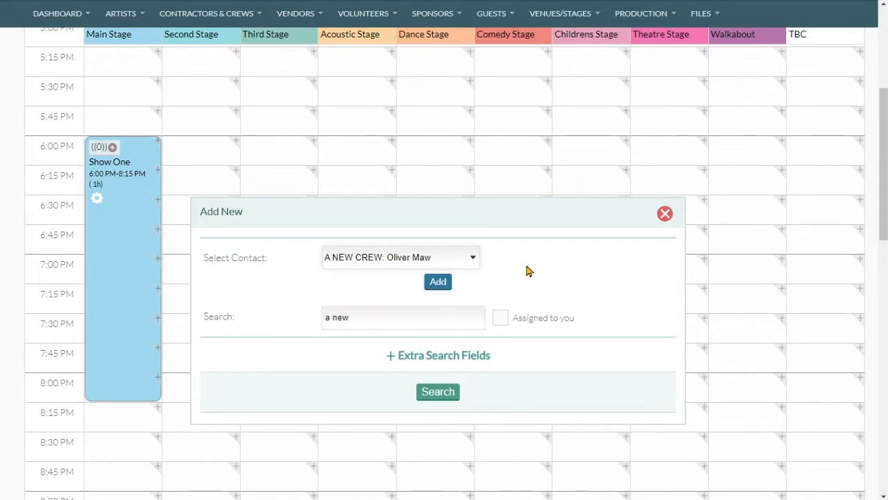
{"action": "left_click", "coordinate": [438, 282]}
{"action": "left_click", "coordinate": [664, 214]}
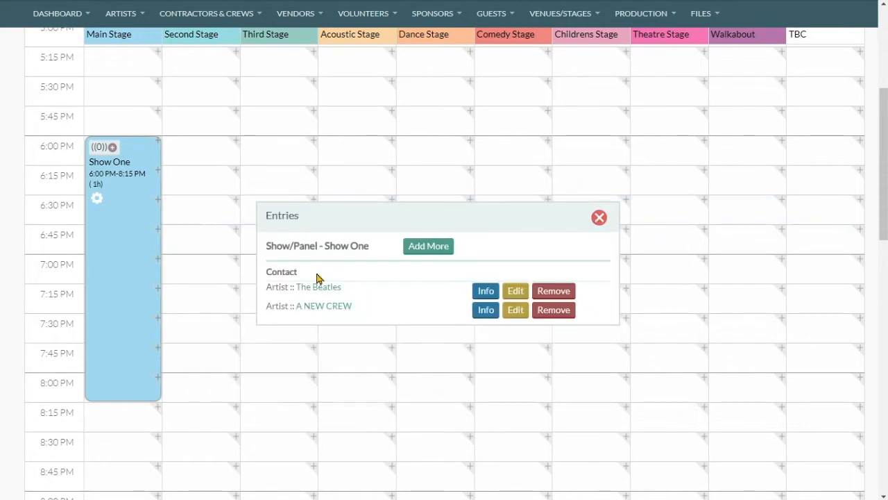
{"action": "left_click", "coordinate": [332, 294]}
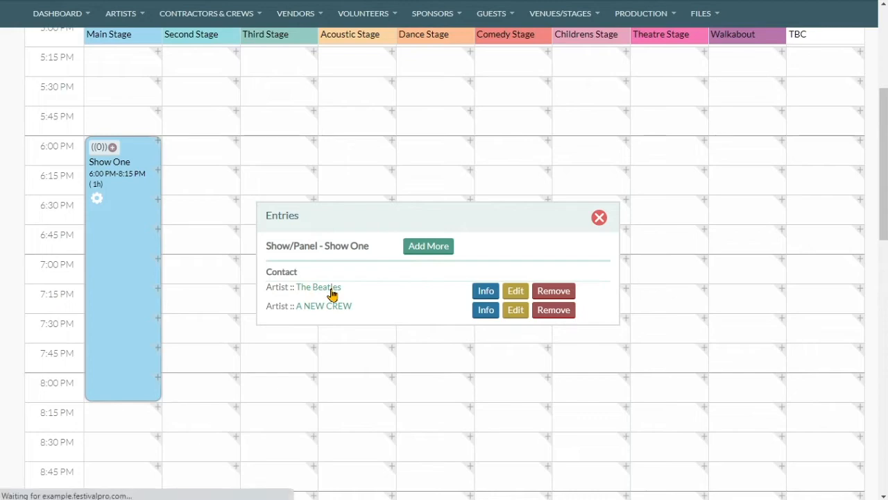
Scroll The Beatles' artist detail page to review the Main Stage Acoustic slot and Show One Podcast panel.
{"action": "scroll", "coordinate": [389, 270], "scroll_direction": "down", "scroll_amount": 4}
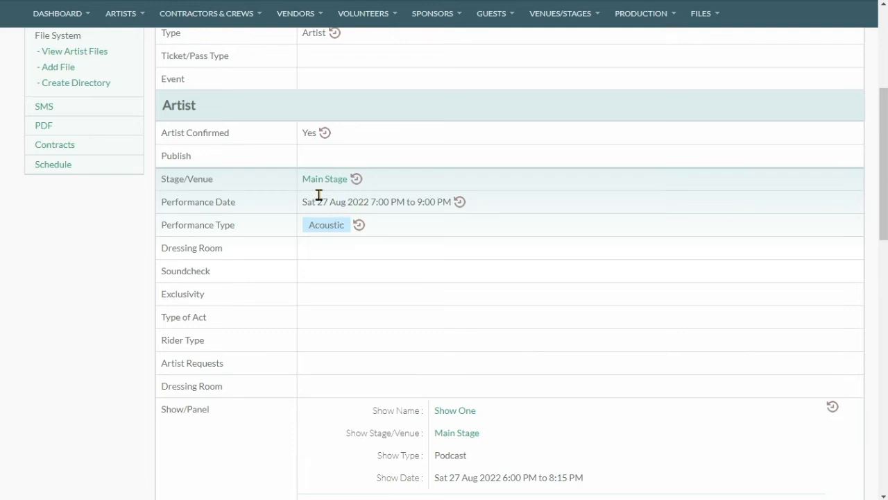
{"action": "scroll", "coordinate": [373, 207], "scroll_direction": "down", "scroll_amount": 3}
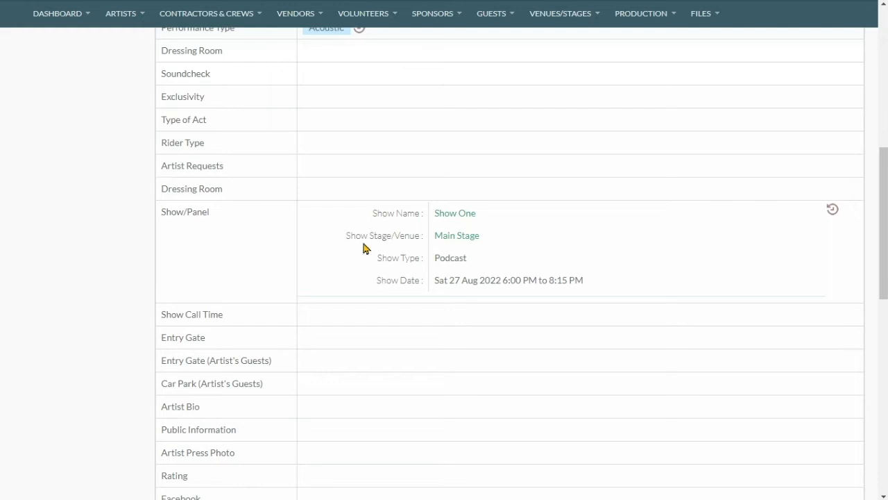
{"action": "scroll", "coordinate": [351, 252], "scroll_direction": "up", "scroll_amount": 7}
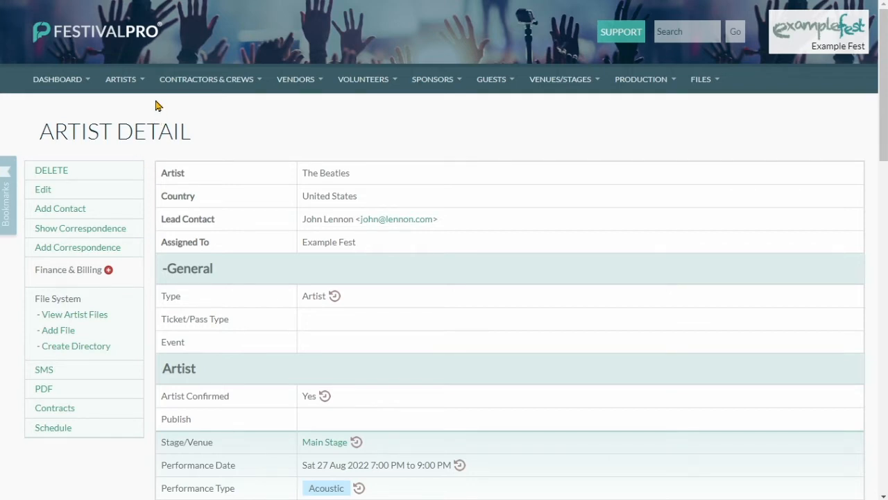
{"action": "mouse_move", "coordinate": [141, 84]}
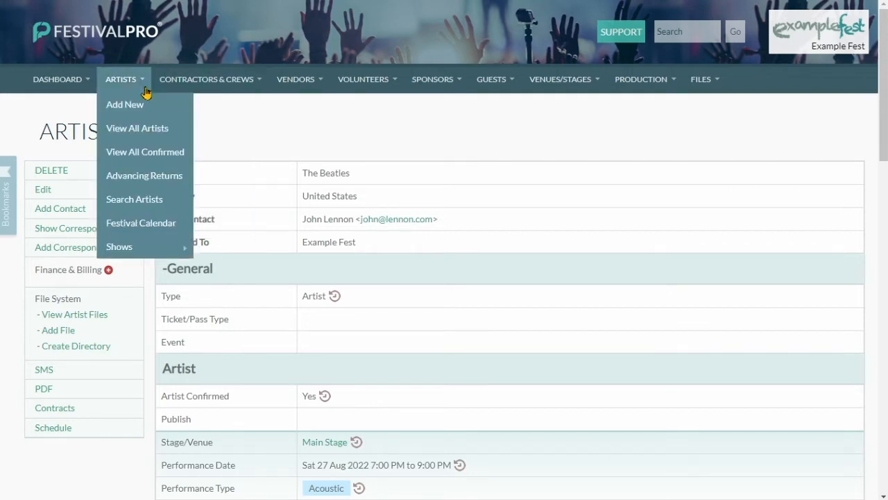
List only confirmed artists and bring up The Beatles' accommodation schedule section.
{"action": "left_click", "coordinate": [137, 133]}
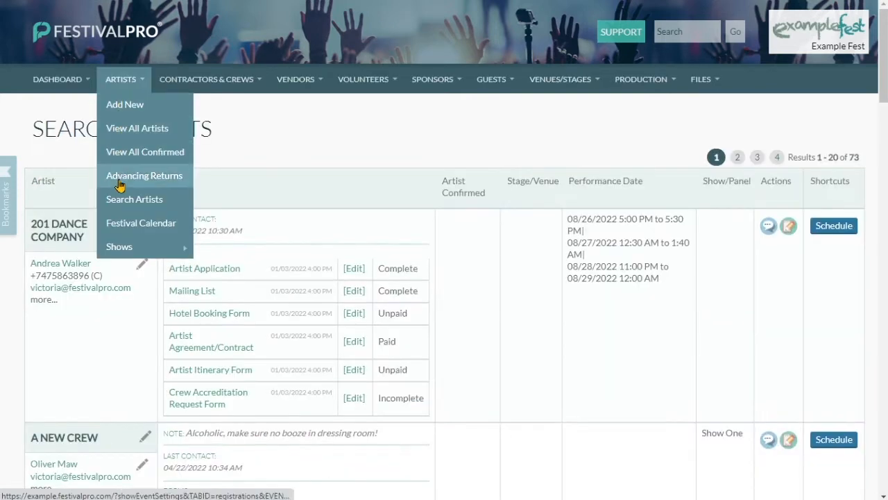
{"action": "left_click", "coordinate": [132, 159]}
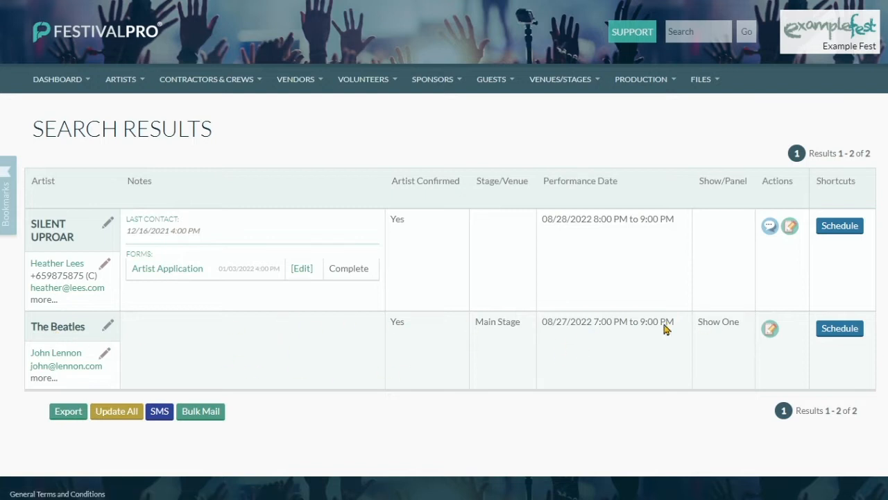
{"action": "left_click", "coordinate": [835, 338]}
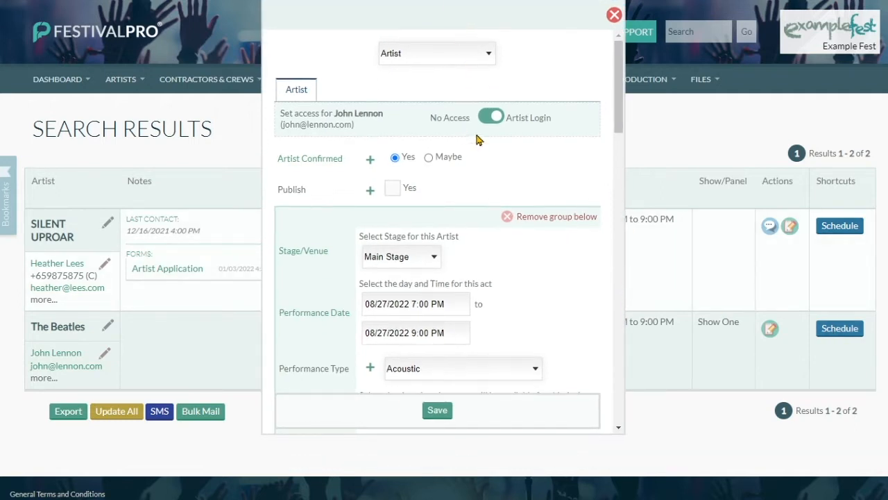
{"action": "left_click", "coordinate": [455, 55]}
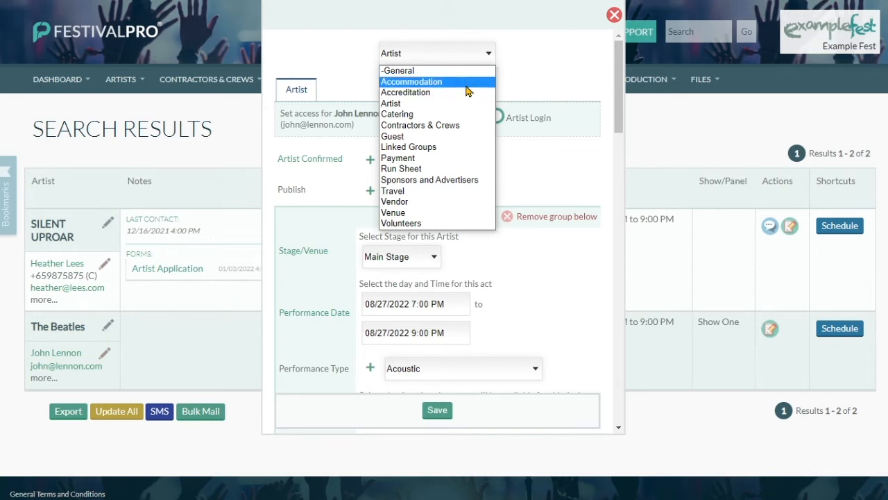
{"action": "left_click", "coordinate": [467, 82]}
Give The Beatles accommodation at the Bellagio with 3 rooms.
{"action": "left_click", "coordinate": [392, 169]}
{"action": "left_click", "coordinate": [430, 267]}
{"action": "left_click", "coordinate": [426, 294]}
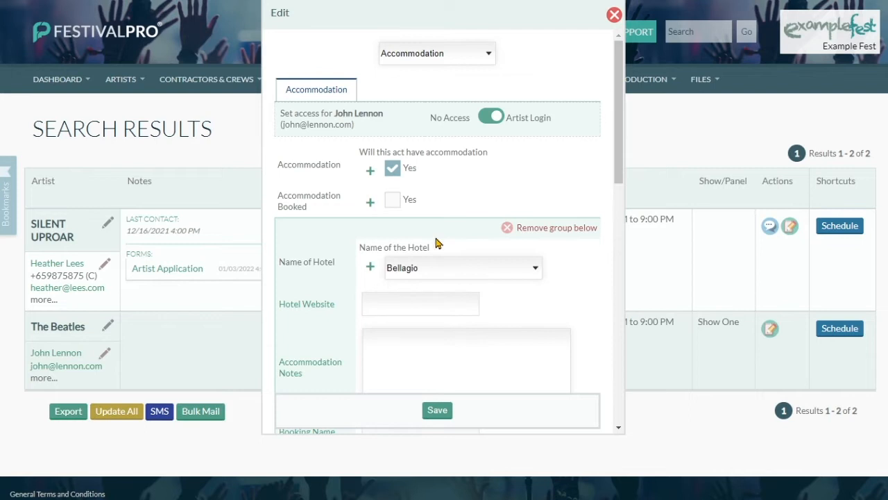
{"action": "scroll", "coordinate": [436, 243], "scroll_direction": "down", "scroll_amount": 3}
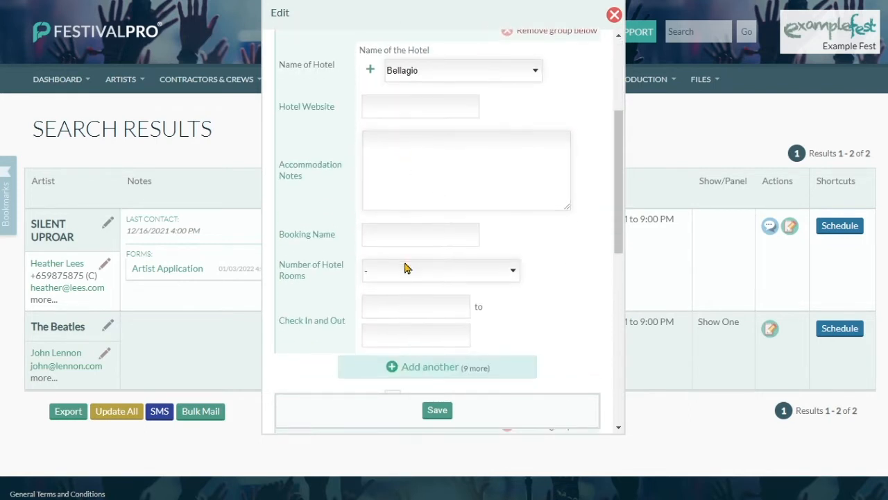
{"action": "left_click", "coordinate": [399, 270]}
{"action": "left_click", "coordinate": [397, 321]}
Set check-in/out to 08/23/2022 8:00 AM to 10:30 AM and save the accommodation.
{"action": "left_click", "coordinate": [398, 303]}
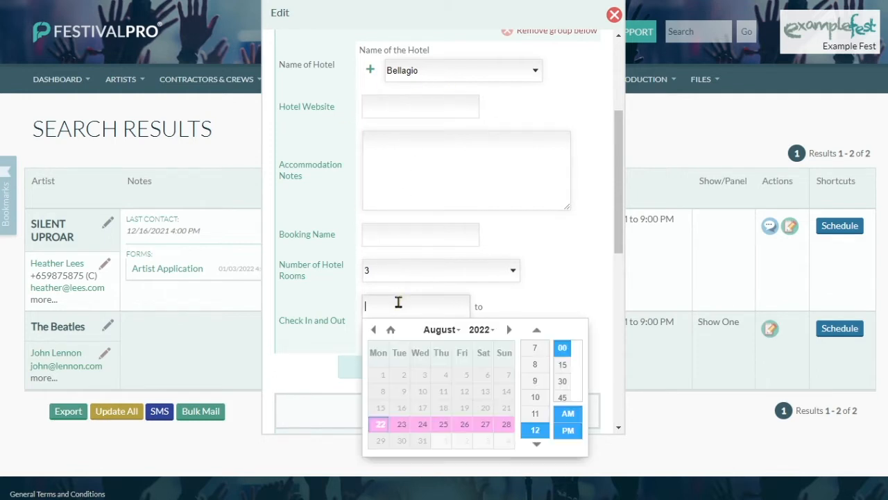
{"action": "left_click", "coordinate": [402, 424]}
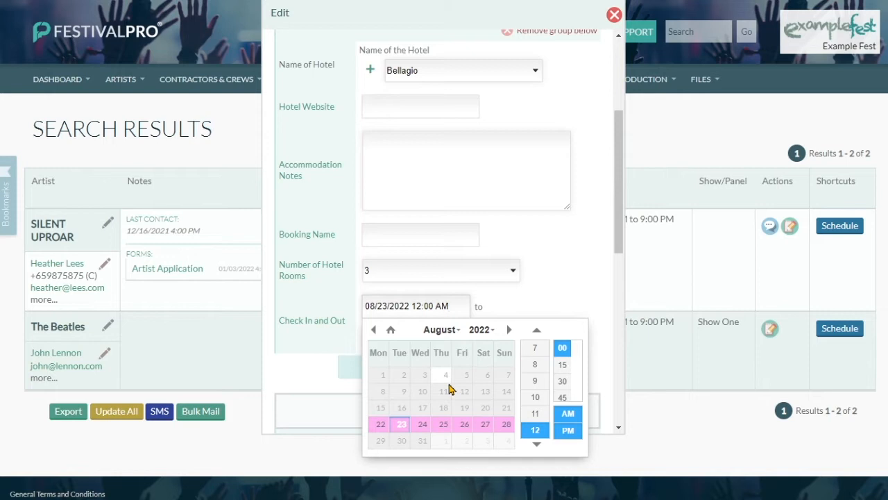
{"action": "left_click", "coordinate": [546, 366]}
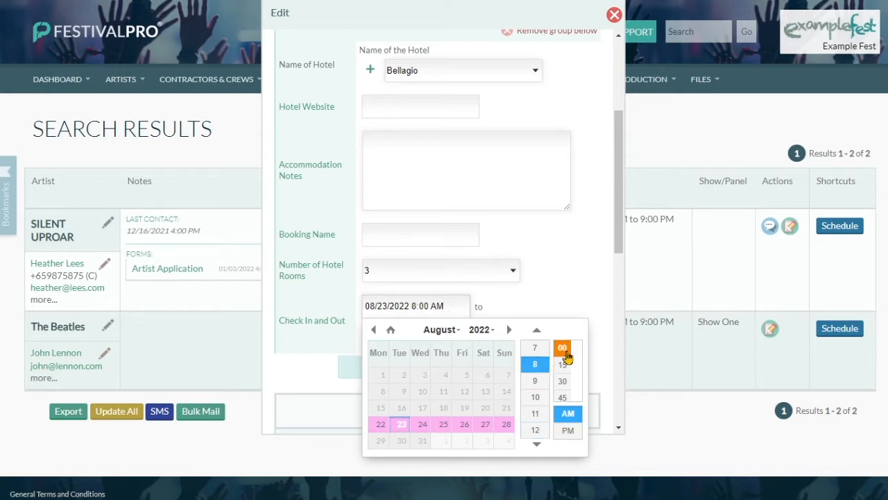
{"action": "left_click", "coordinate": [530, 298]}
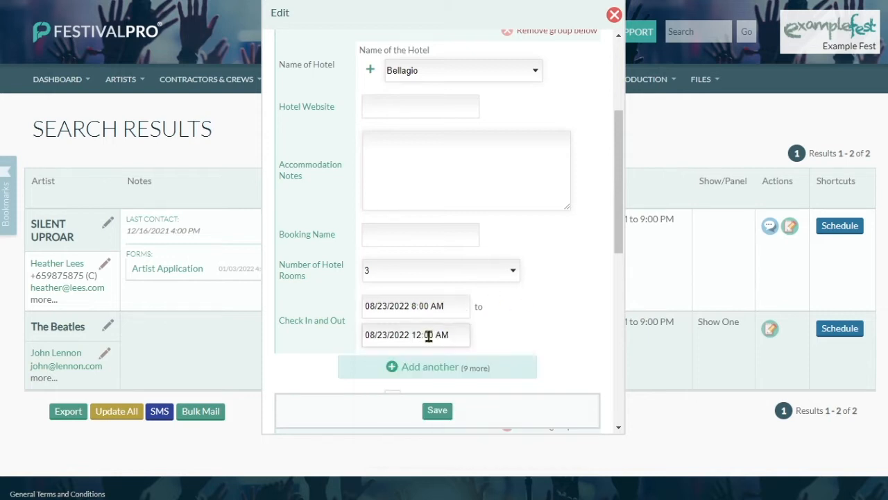
{"action": "left_click", "coordinate": [429, 335]}
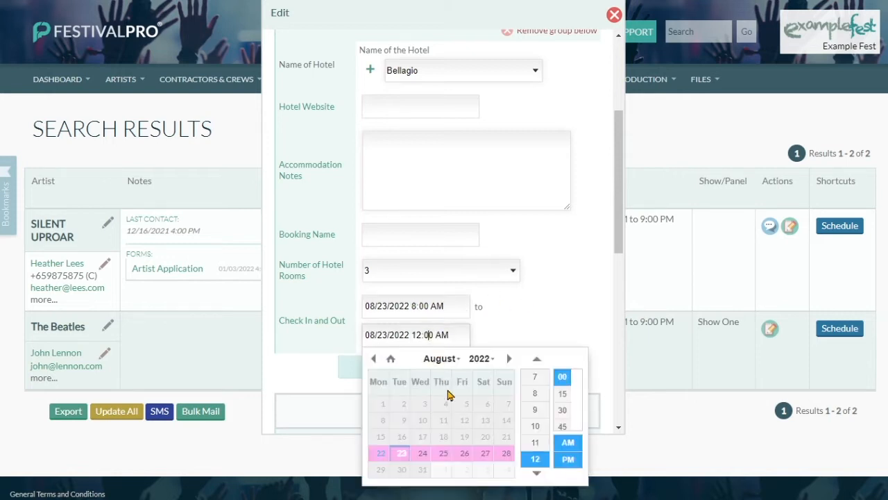
{"action": "left_click", "coordinate": [535, 425]}
{"action": "left_click", "coordinate": [562, 410]}
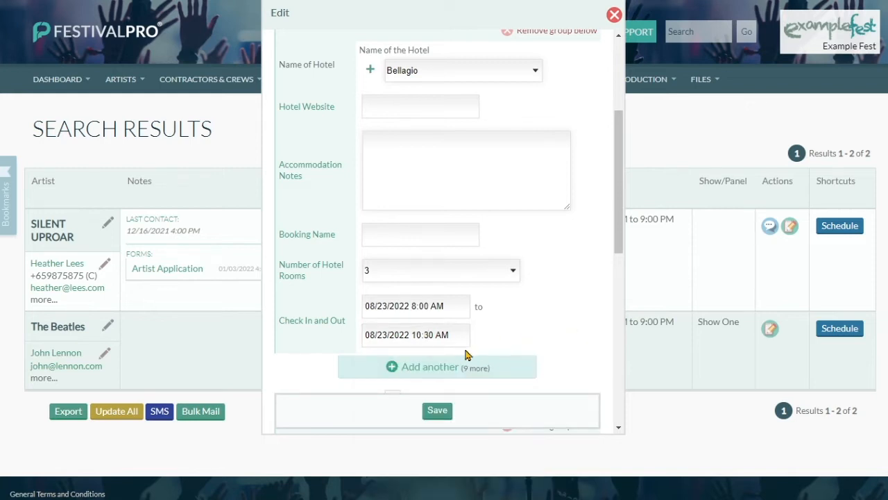
{"action": "left_click", "coordinate": [444, 410]}
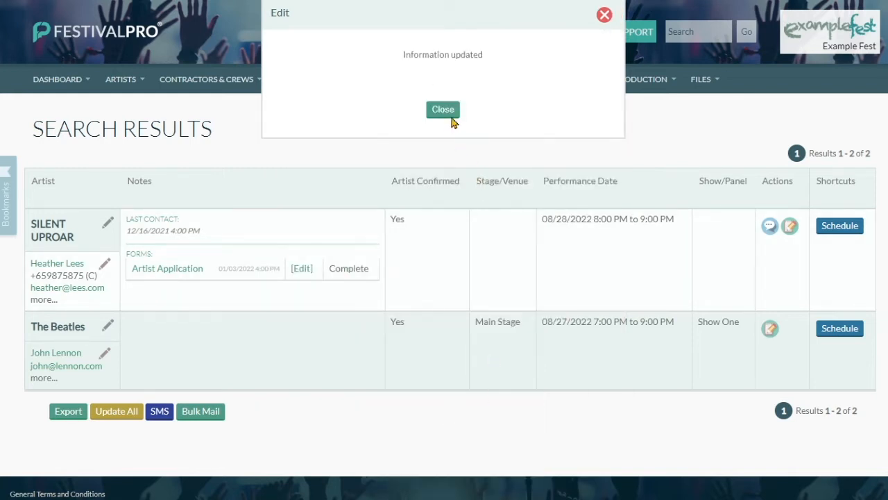
{"action": "left_click", "coordinate": [450, 118]}
Enter a 5000 performance fee in The Beatles' artist details and save.
{"action": "left_click", "coordinate": [835, 329]}
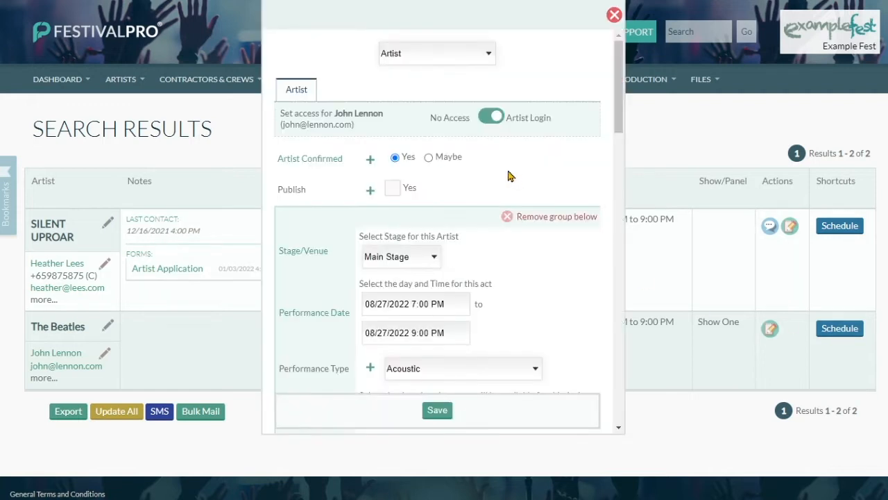
{"action": "left_click", "coordinate": [434, 56]}
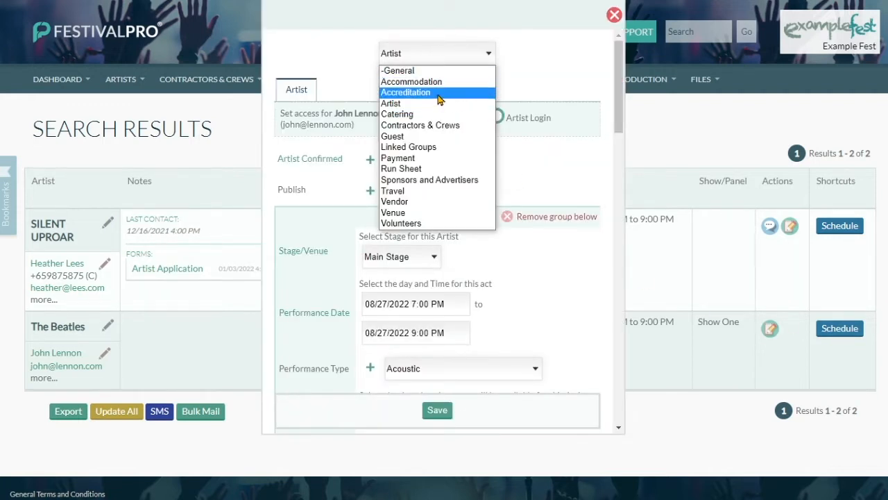
{"action": "left_click", "coordinate": [443, 103]}
{"action": "scroll", "coordinate": [474, 216], "scroll_direction": "down", "scroll_amount": 4}
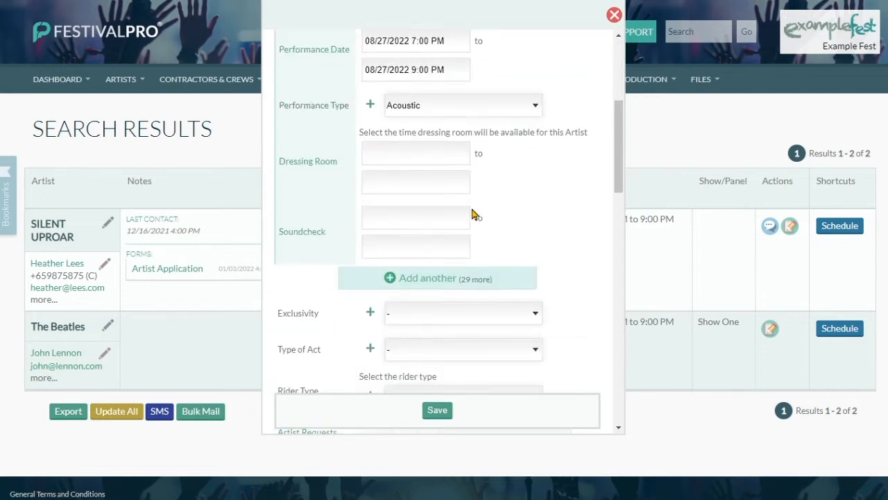
{"action": "scroll", "coordinate": [473, 217], "scroll_direction": "down", "scroll_amount": 10}
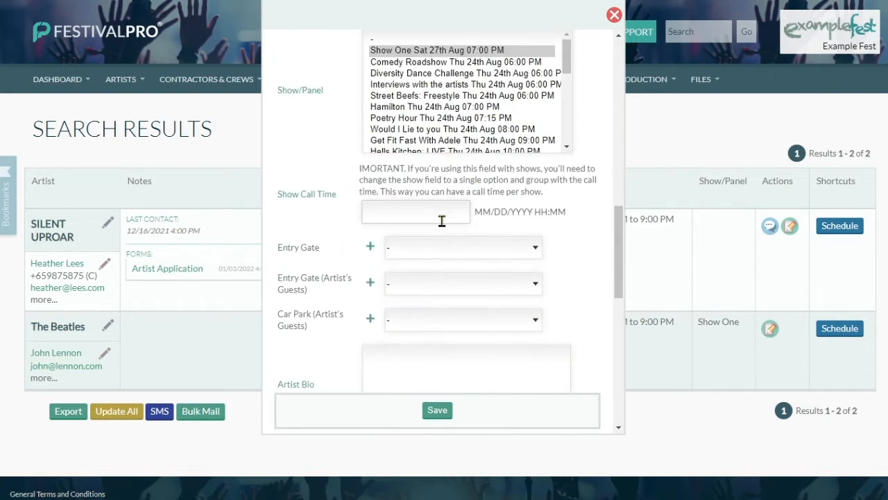
{"action": "scroll", "coordinate": [431, 219], "scroll_direction": "down", "scroll_amount": 4}
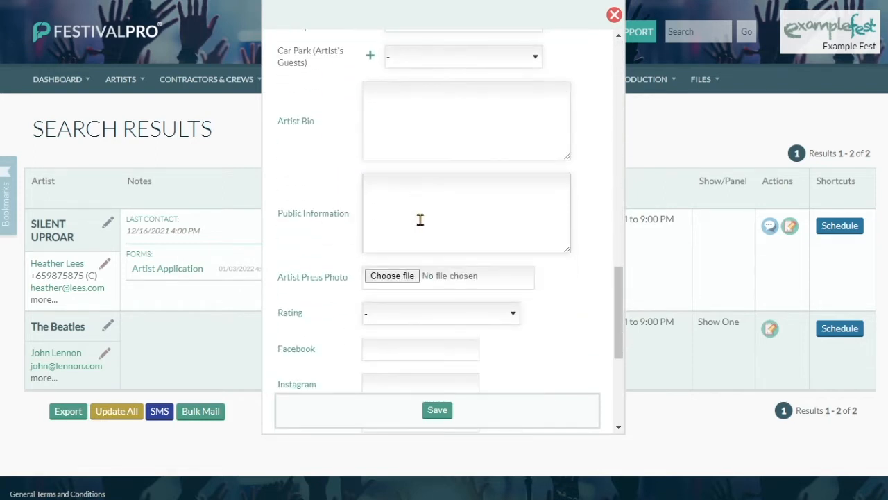
{"action": "scroll", "coordinate": [420, 219], "scroll_direction": "down", "scroll_amount": 5}
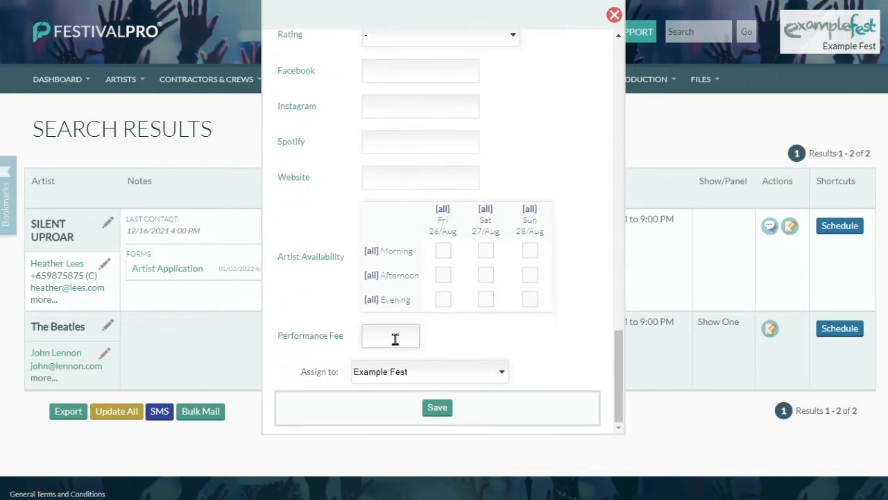
{"action": "left_click", "coordinate": [395, 339]}
{"action": "type", "text": "500"}
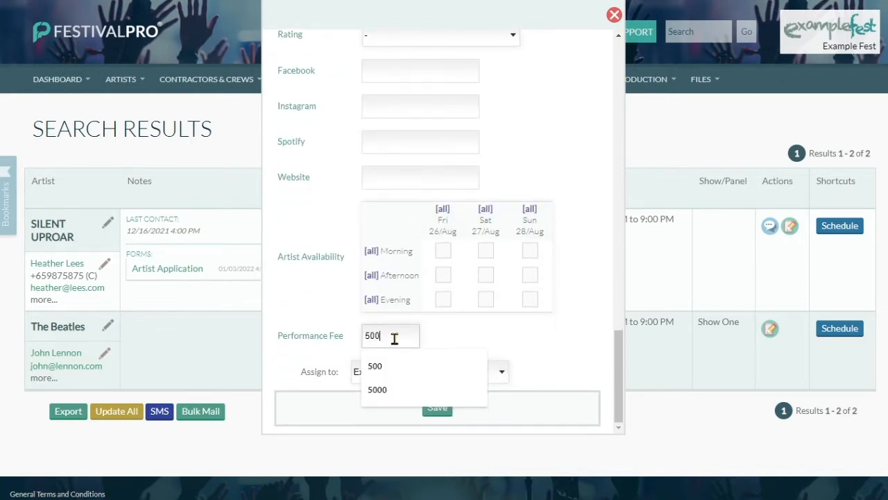
{"action": "type", "text": "0"}
{"action": "left_click", "coordinate": [444, 337]}
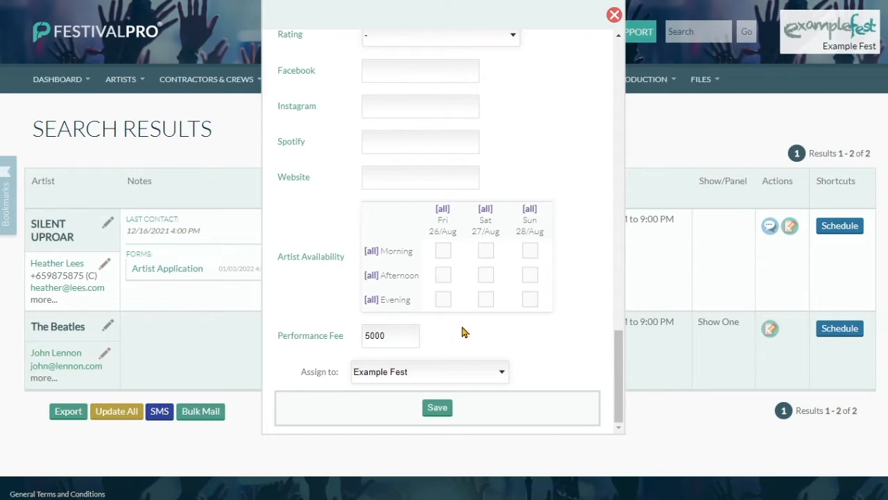
{"action": "scroll", "coordinate": [465, 332], "scroll_direction": "up", "scroll_amount": 5}
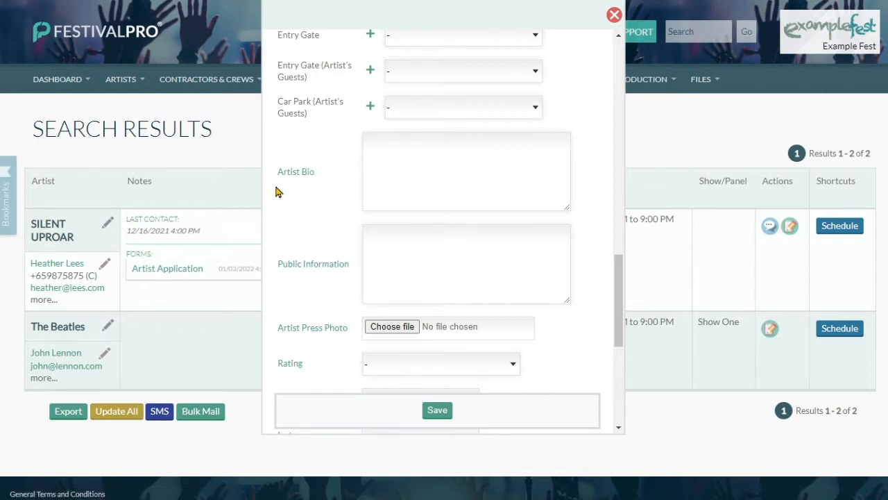
{"action": "left_click", "coordinate": [435, 411]}
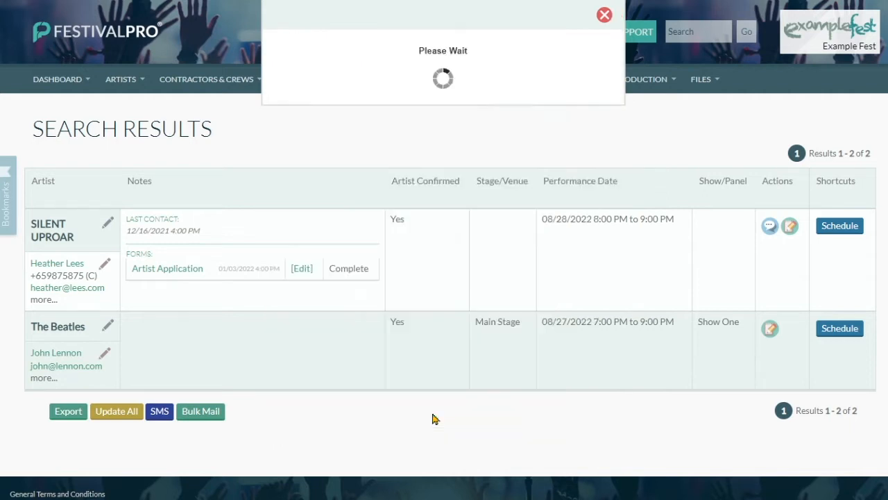
{"action": "left_click", "coordinate": [442, 111]}
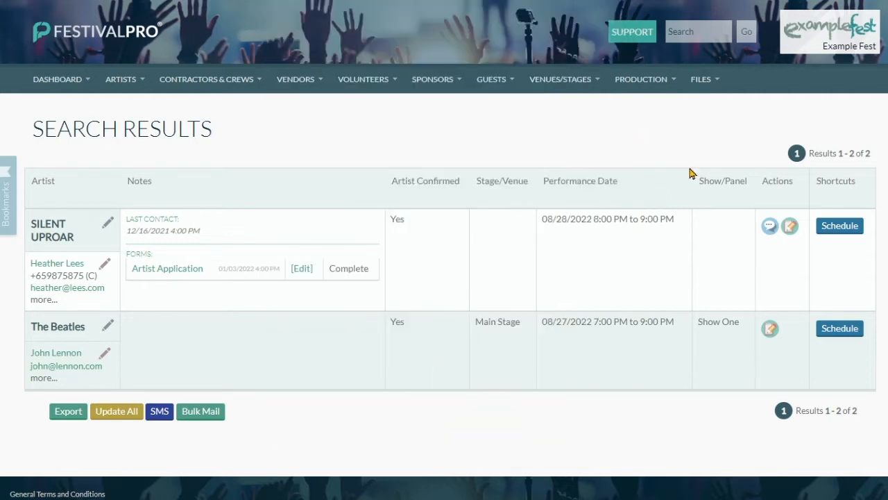
Request 2 Artist passes and 1 Artist Guest pass in the accreditation section and save.
{"action": "left_click", "coordinate": [843, 226]}
{"action": "left_click", "coordinate": [416, 61]}
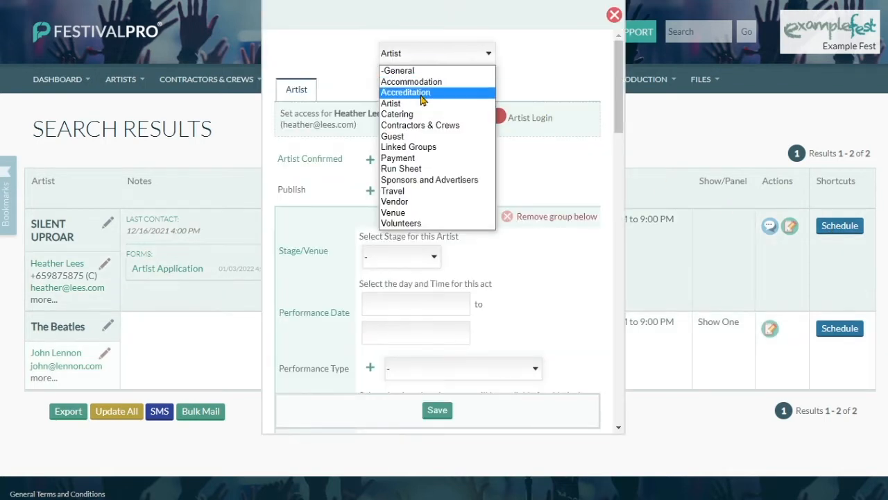
{"action": "left_click", "coordinate": [423, 90]}
{"action": "left_click", "coordinate": [523, 251]}
{"action": "type", "text": "2"}
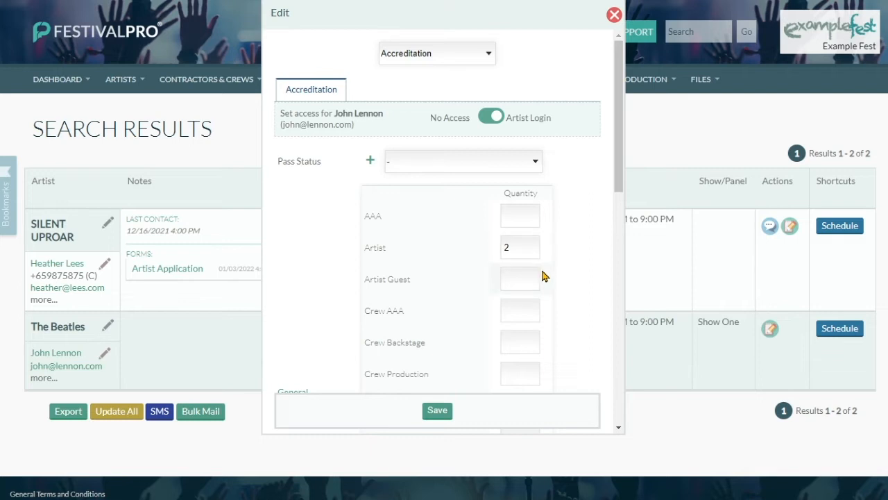
{"action": "left_click", "coordinate": [527, 279]}
{"action": "type", "text": "1"}
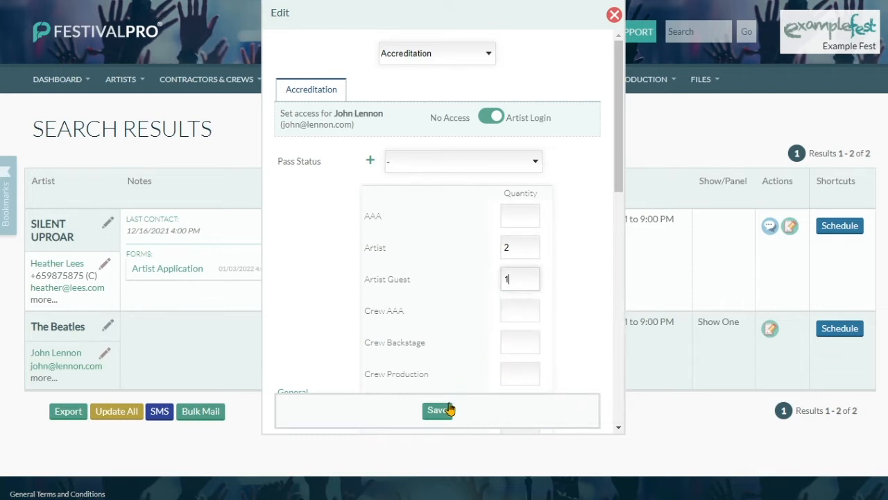
{"action": "left_click", "coordinate": [445, 413]}
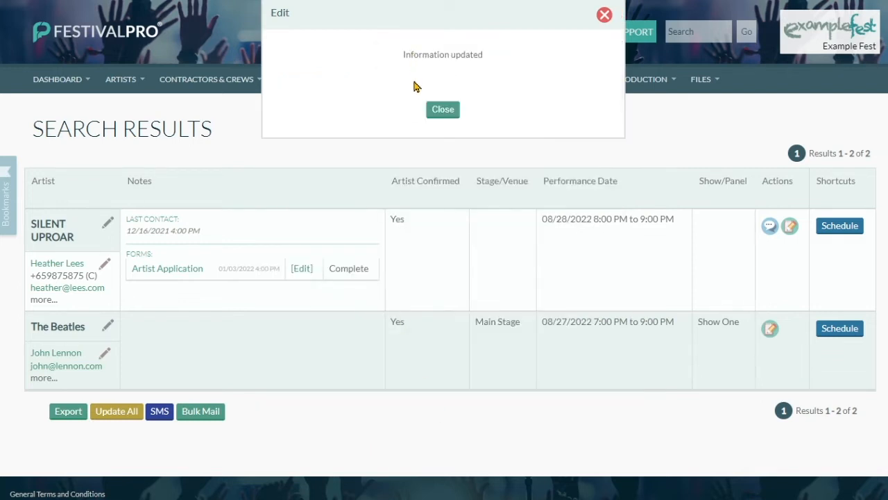
{"action": "left_click", "coordinate": [443, 109]}
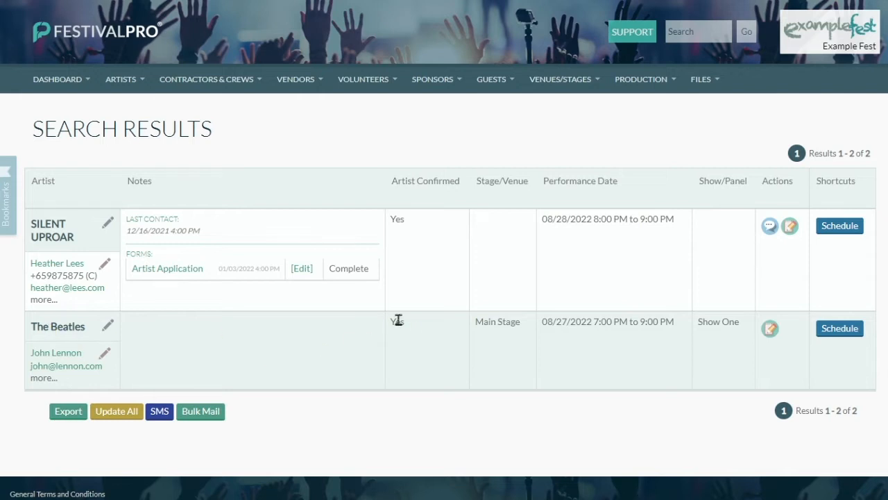
Open The Beatles' detail page, then go to Forms and highlight the Artist Advance title and URL.
{"action": "left_click", "coordinate": [44, 327]}
{"action": "scroll", "coordinate": [528, 229], "scroll_direction": "down", "scroll_amount": 6}
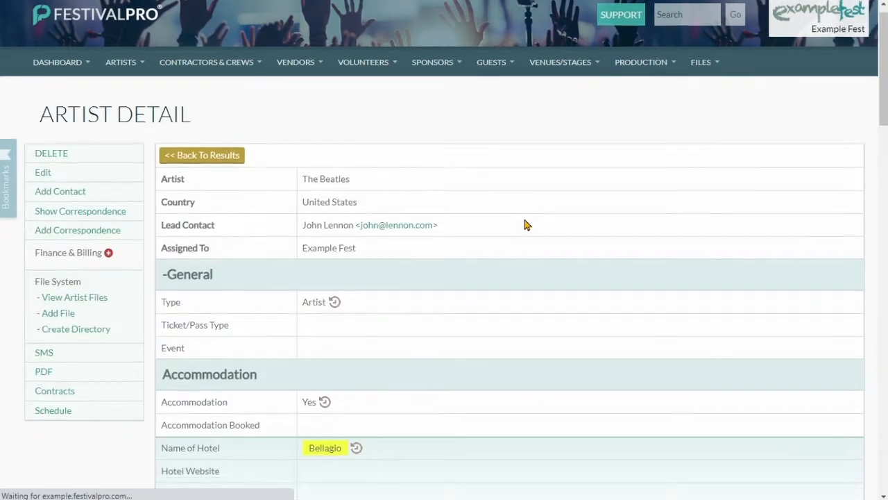
{"action": "scroll", "coordinate": [451, 208], "scroll_direction": "up", "scroll_amount": 2}
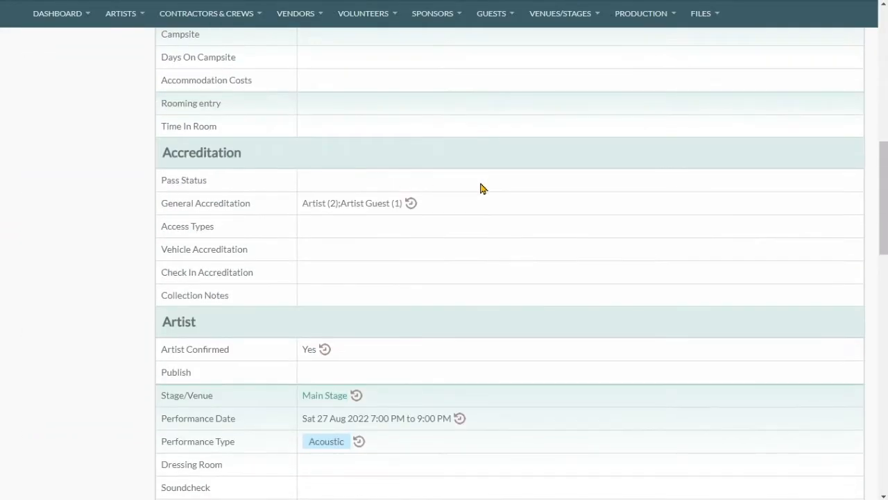
{"action": "scroll", "coordinate": [276, 162], "scroll_direction": "up", "scroll_amount": 10}
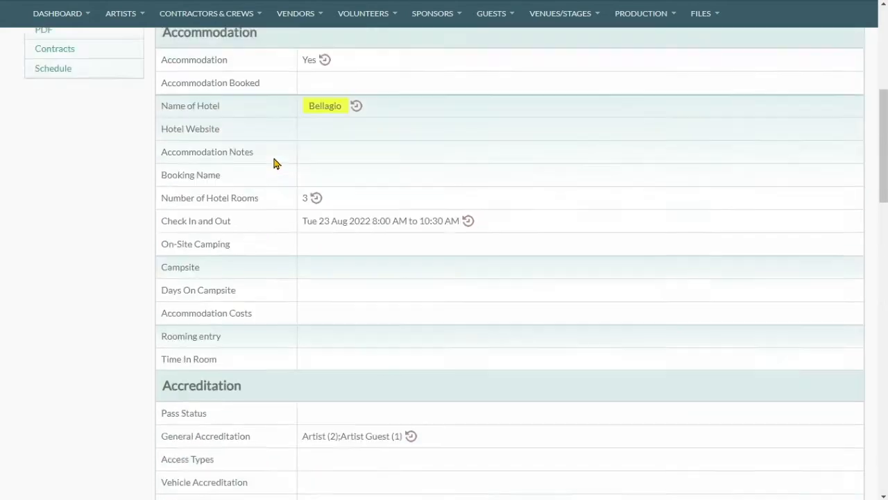
{"action": "left_click", "coordinate": [78, 80]}
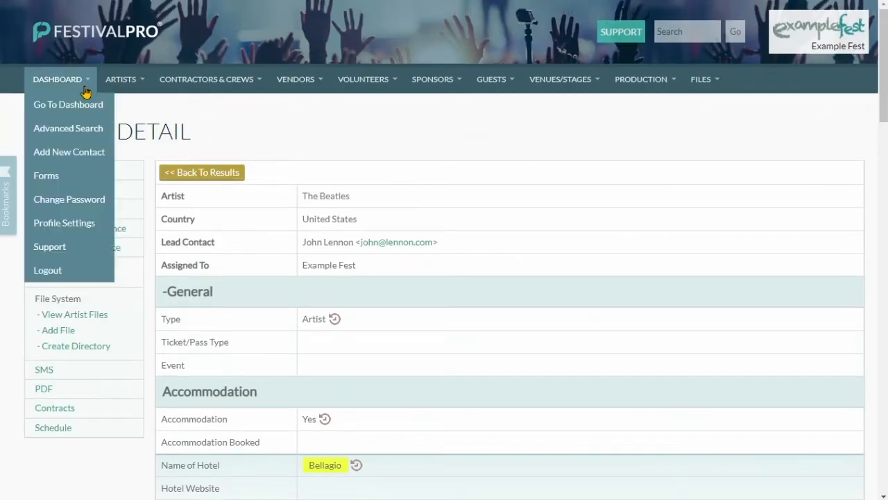
{"action": "left_click", "coordinate": [76, 184]}
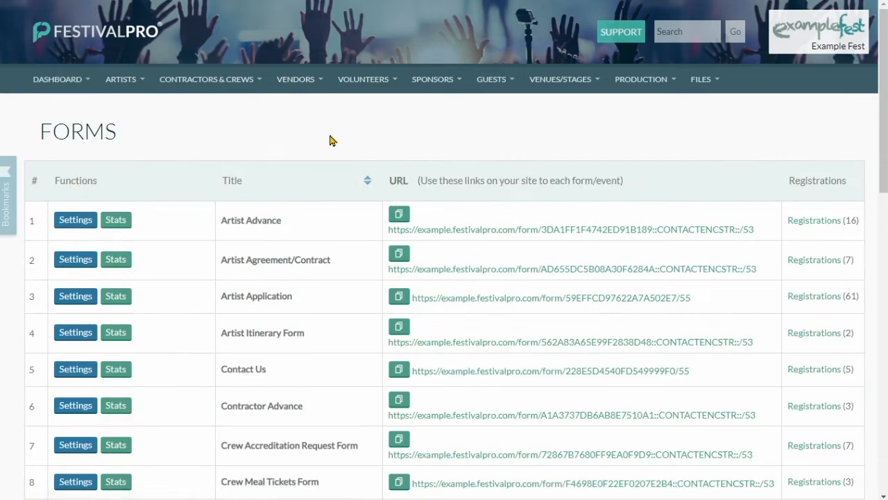
{"action": "left_click_drag", "start_coordinate": [221, 221], "coordinate": [282, 222]}
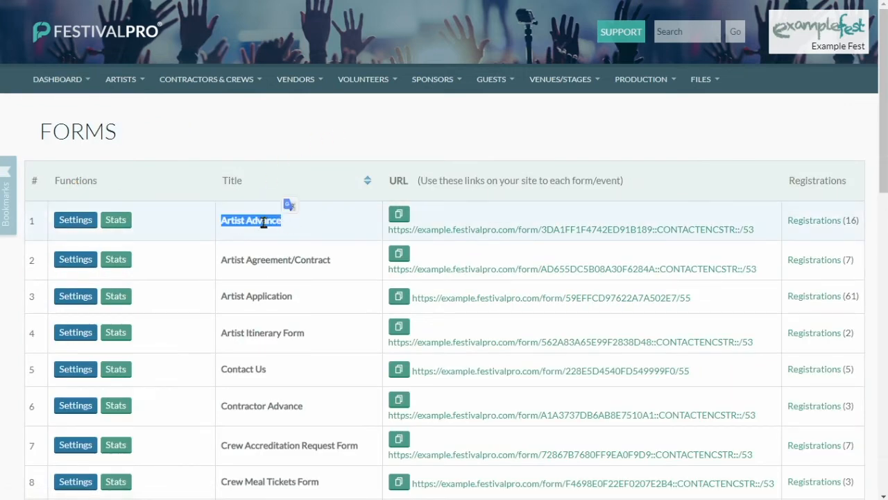
{"action": "left_click_drag", "start_coordinate": [756, 230], "coordinate": [646, 234]}
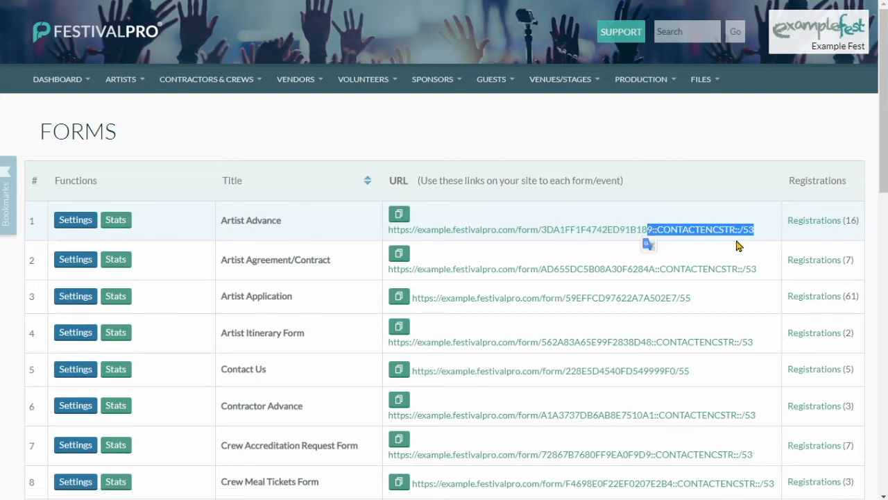
Check the Artist Advance form's Access Options, then return to Forms and select its full URL.
{"action": "left_click", "coordinate": [74, 222]}
{"action": "left_click", "coordinate": [54, 178]}
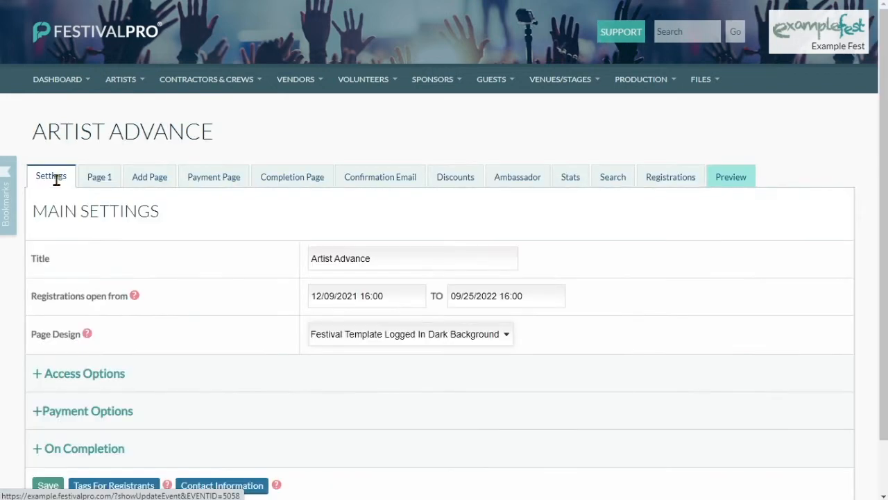
{"action": "scroll", "coordinate": [109, 257], "scroll_direction": "down", "scroll_amount": 1}
{"action": "left_click", "coordinate": [91, 312]}
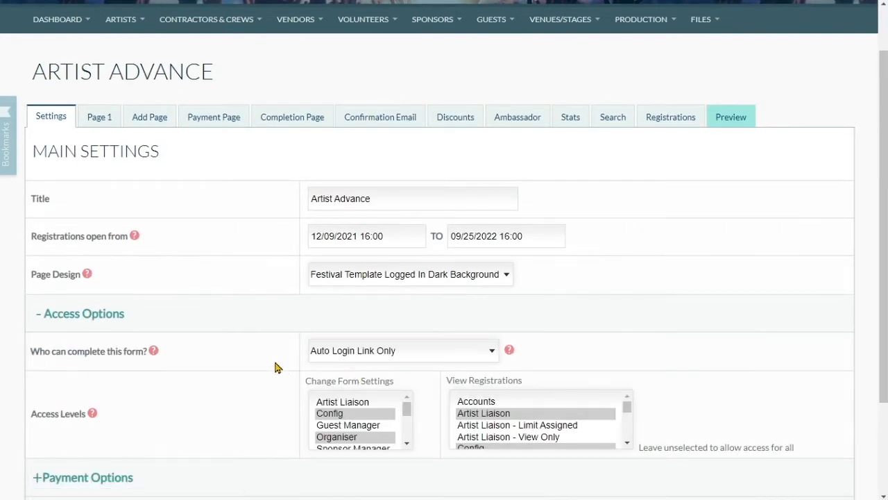
{"action": "left_click", "coordinate": [69, 20]}
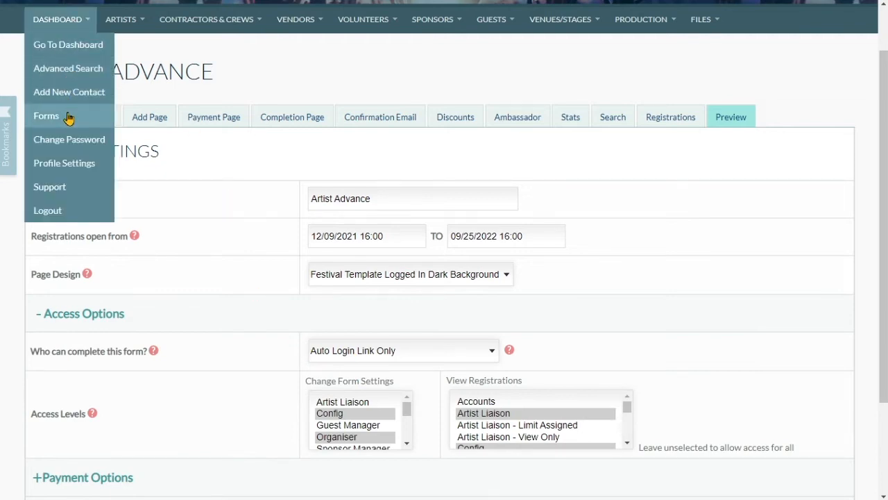
{"action": "left_click", "coordinate": [44, 115]}
{"action": "left_click_drag", "start_coordinate": [756, 229], "coordinate": [386, 234]}
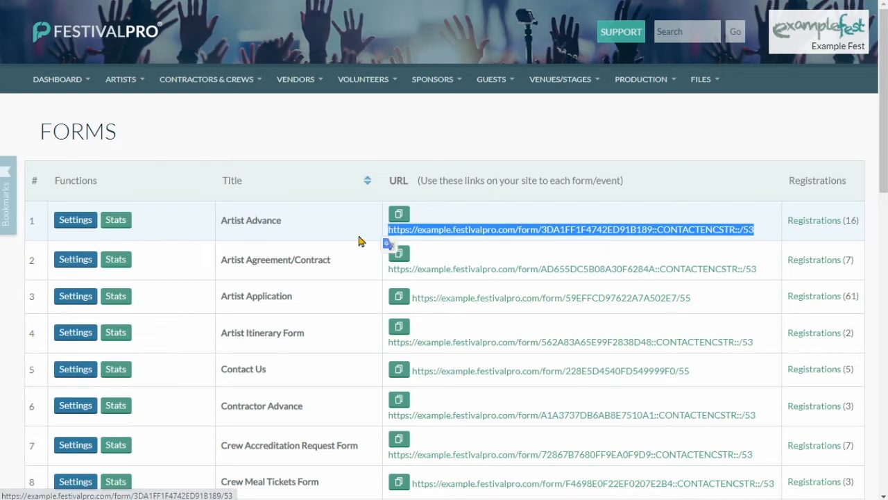
Expand the Artist Advance form's Top Page Text and select the <?PERFORMANCE FEE?> merge field.
{"action": "left_click", "coordinate": [85, 230]}
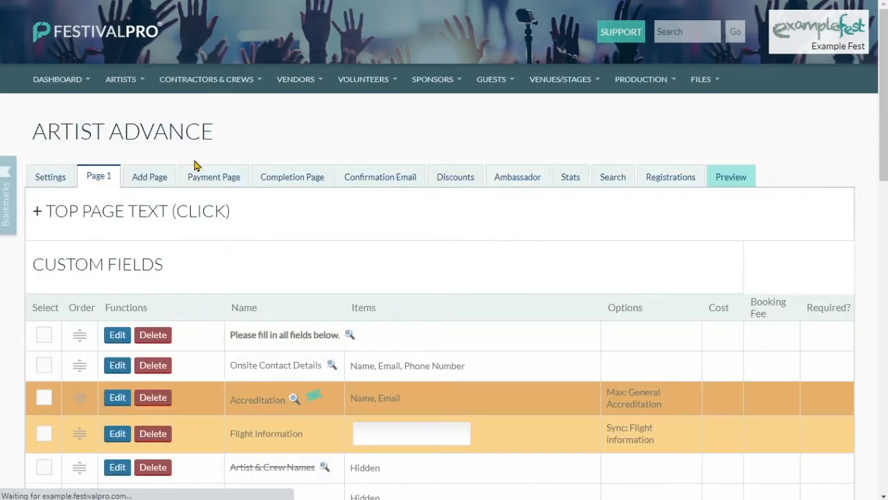
{"action": "scroll", "coordinate": [194, 149], "scroll_direction": "down", "scroll_amount": 1}
{"action": "left_click", "coordinate": [193, 140]}
{"action": "scroll", "coordinate": [519, 188], "scroll_direction": "down", "scroll_amount": 1}
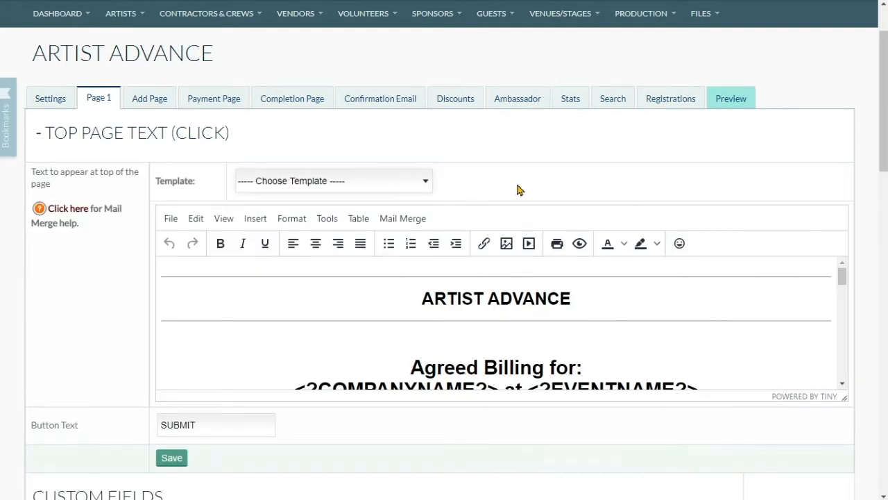
{"action": "scroll", "coordinate": [432, 228], "scroll_direction": "down", "scroll_amount": 3}
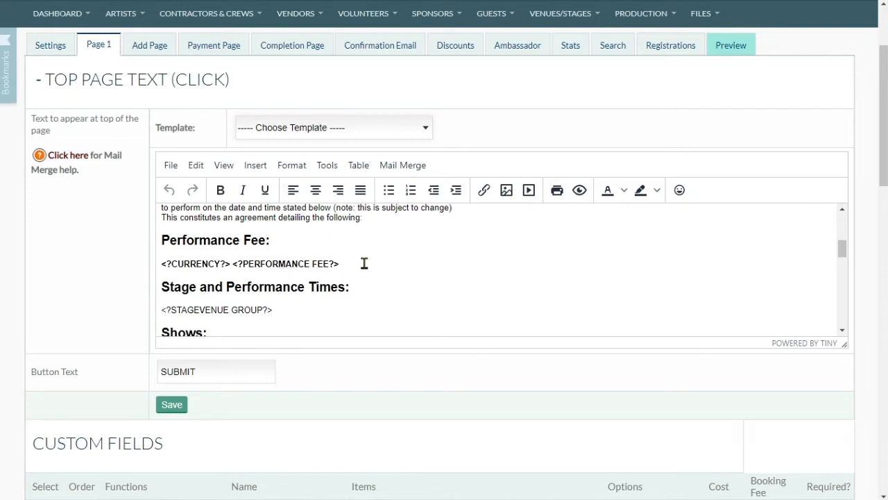
{"action": "left_click_drag", "start_coordinate": [355, 260], "coordinate": [230, 262]}
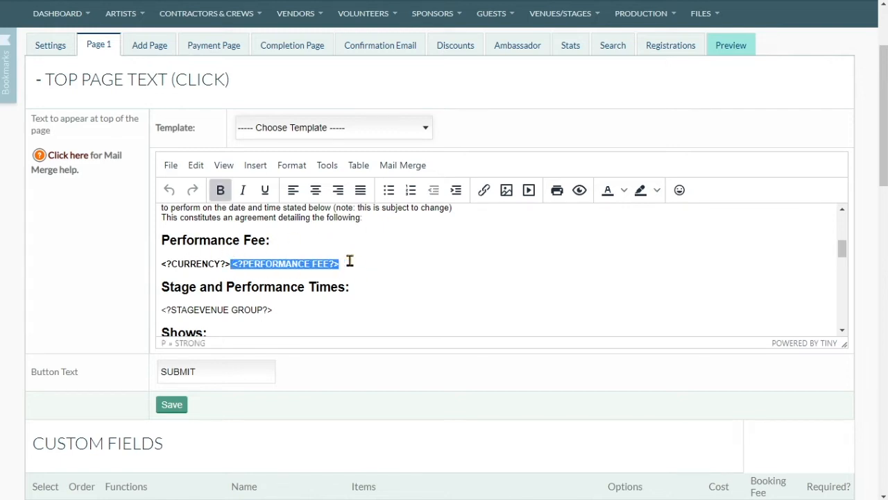
Browse the Mail Merge field categories, then close the field list.
{"action": "left_click", "coordinate": [350, 260]}
{"action": "left_click", "coordinate": [403, 165]}
{"action": "mouse_move", "coordinate": [399, 190]}
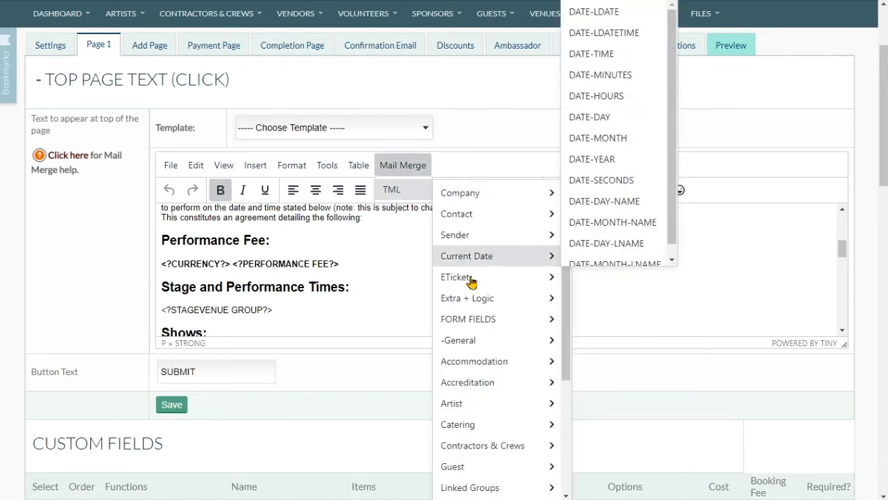
{"action": "mouse_move", "coordinate": [491, 380]}
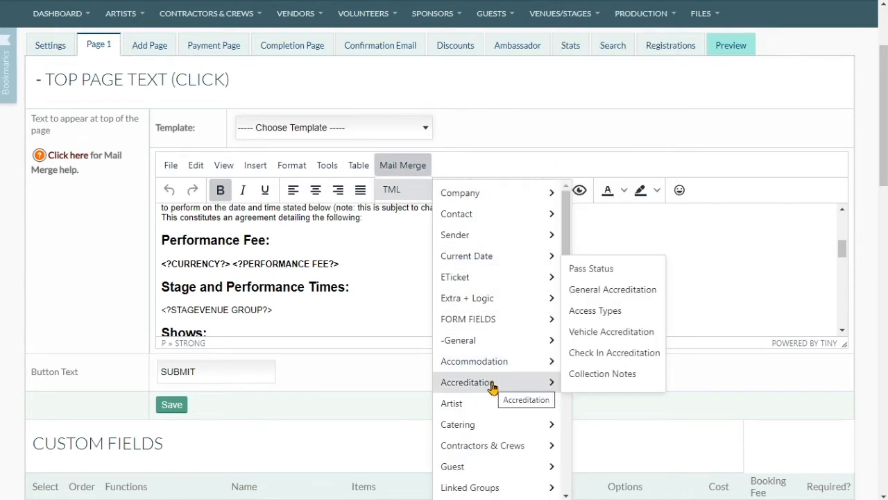
{"action": "mouse_move", "coordinate": [493, 402]}
{"action": "scroll", "coordinate": [666, 236], "scroll_direction": "down", "scroll_amount": 3}
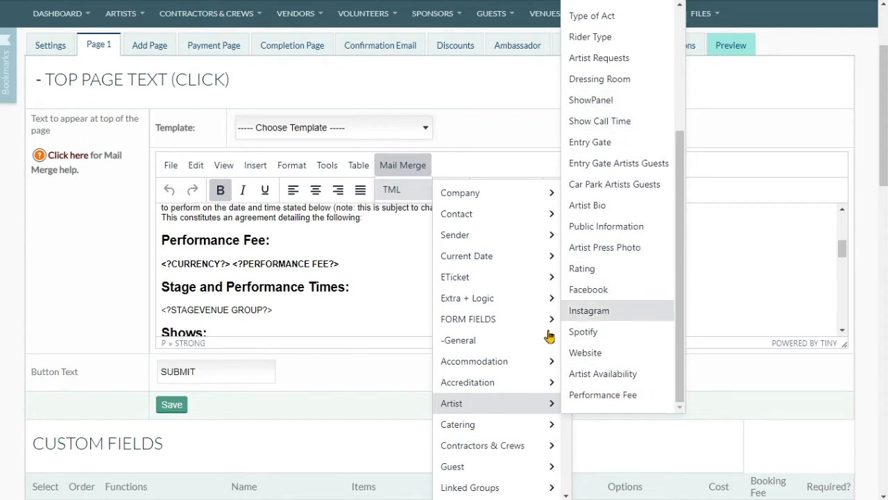
{"action": "left_click", "coordinate": [373, 255]}
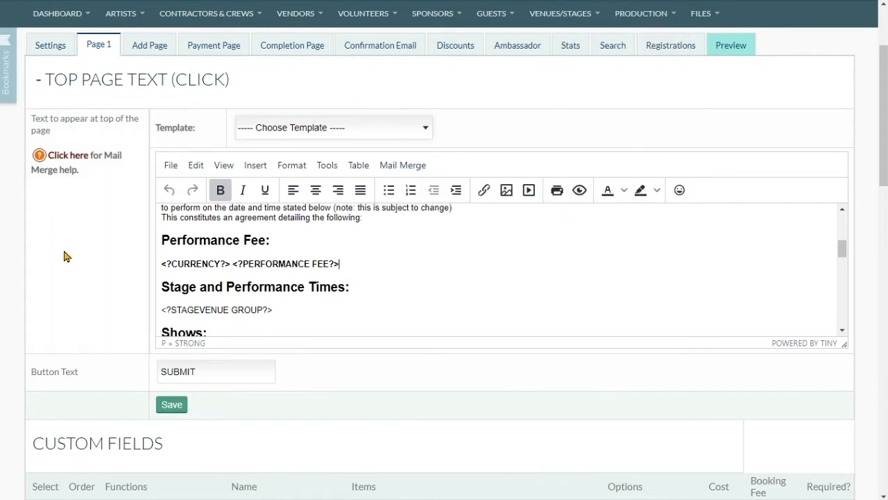
Scroll through the Custom Fields table, then list all confirmed artists.
{"action": "scroll", "coordinate": [111, 242], "scroll_direction": "down", "scroll_amount": 3}
{"action": "scroll", "coordinate": [118, 217], "scroll_direction": "down", "scroll_amount": 3}
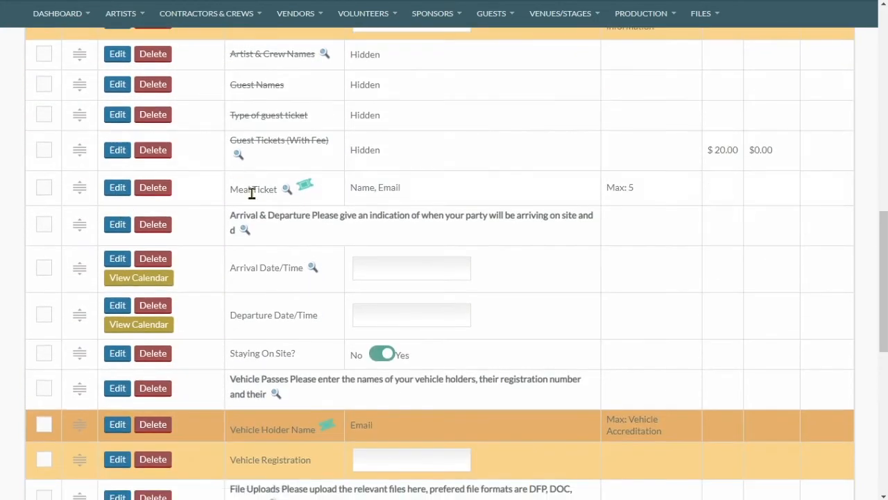
{"action": "scroll", "coordinate": [250, 192], "scroll_direction": "up", "scroll_amount": 2}
{"action": "scroll", "coordinate": [308, 139], "scroll_direction": "down", "scroll_amount": 3}
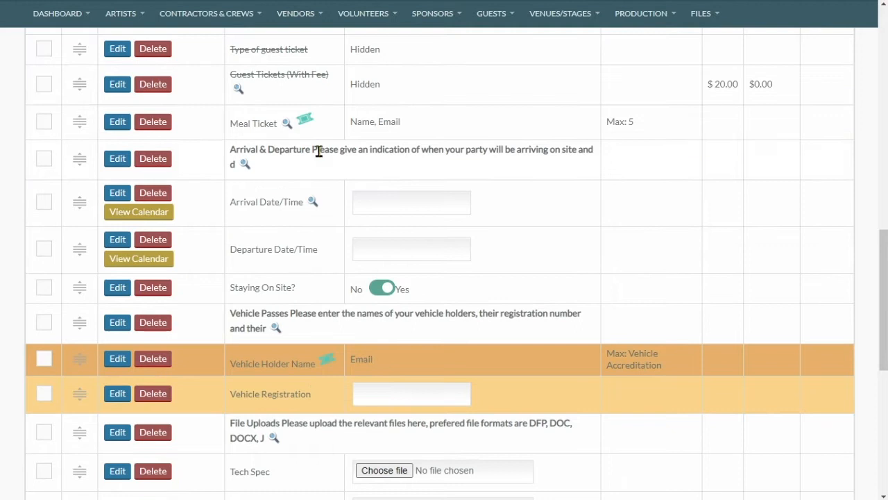
{"action": "scroll", "coordinate": [250, 222], "scroll_direction": "down", "scroll_amount": 4}
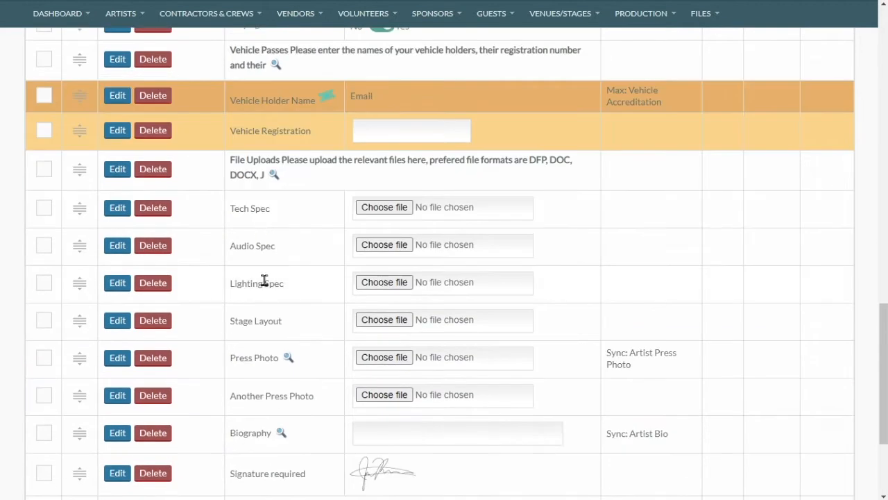
{"action": "scroll", "coordinate": [264, 277], "scroll_direction": "down", "scroll_amount": 2}
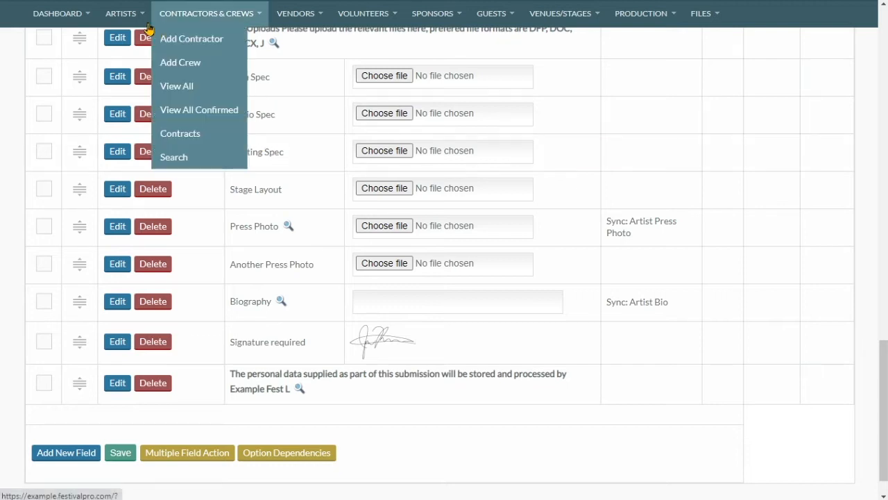
{"action": "mouse_move", "coordinate": [121, 14]}
{"action": "left_click", "coordinate": [145, 101]}
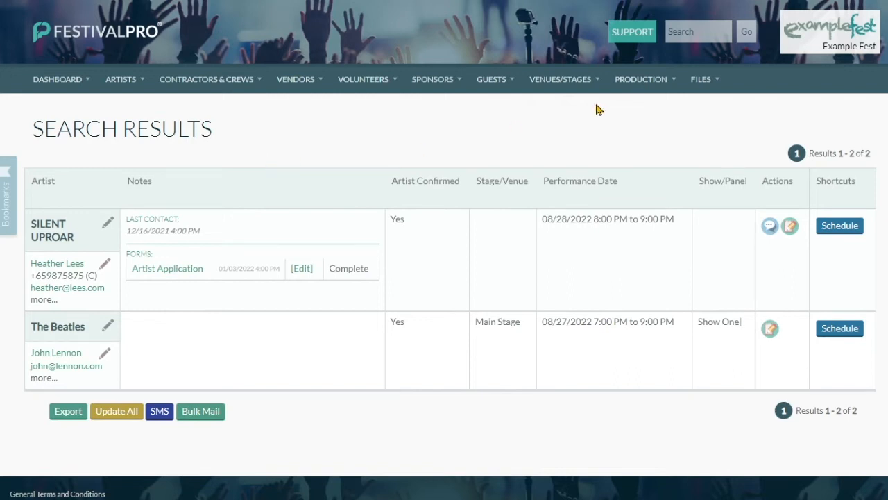
Go to Files > Templates and select the Artist Advance template name in the list.
{"action": "mouse_move", "coordinate": [702, 78]}
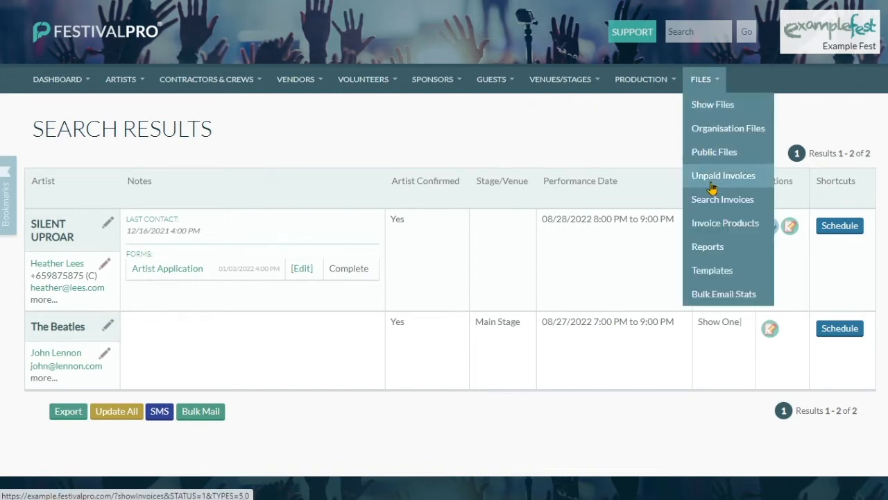
{"action": "left_click", "coordinate": [732, 276]}
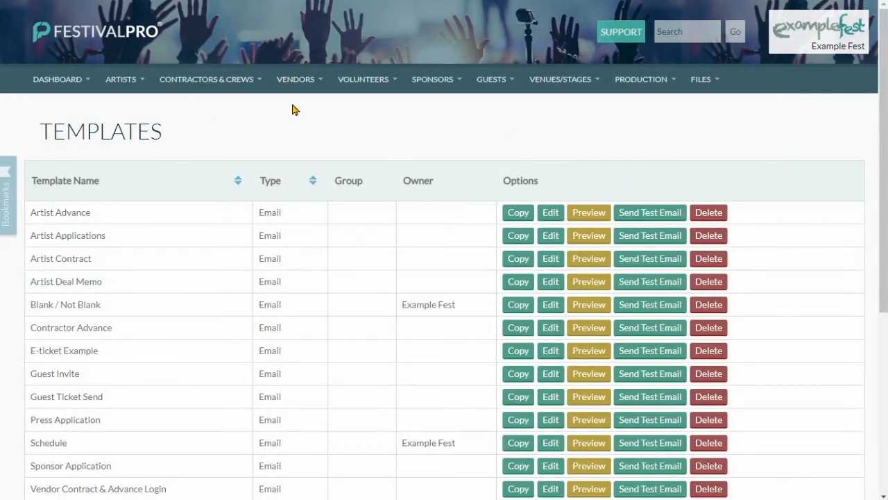
{"action": "scroll", "coordinate": [293, 109], "scroll_direction": "down", "scroll_amount": 4}
{"action": "scroll", "coordinate": [153, 338], "scroll_direction": "up", "scroll_amount": 1}
{"action": "scroll", "coordinate": [139, 208], "scroll_direction": "up", "scroll_amount": 3}
{"action": "scroll", "coordinate": [137, 194], "scroll_direction": "down", "scroll_amount": 3}
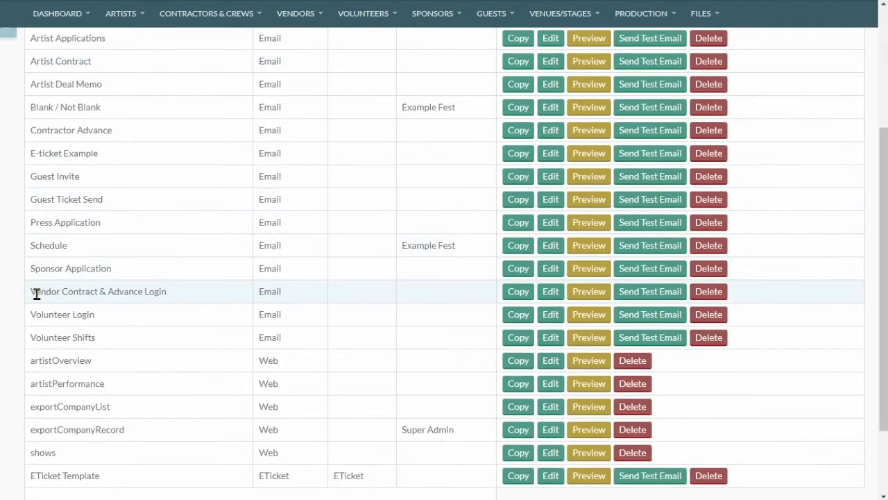
{"action": "left_click_drag", "start_coordinate": [33, 294], "coordinate": [86, 294]}
{"action": "left_click", "coordinate": [65, 153]}
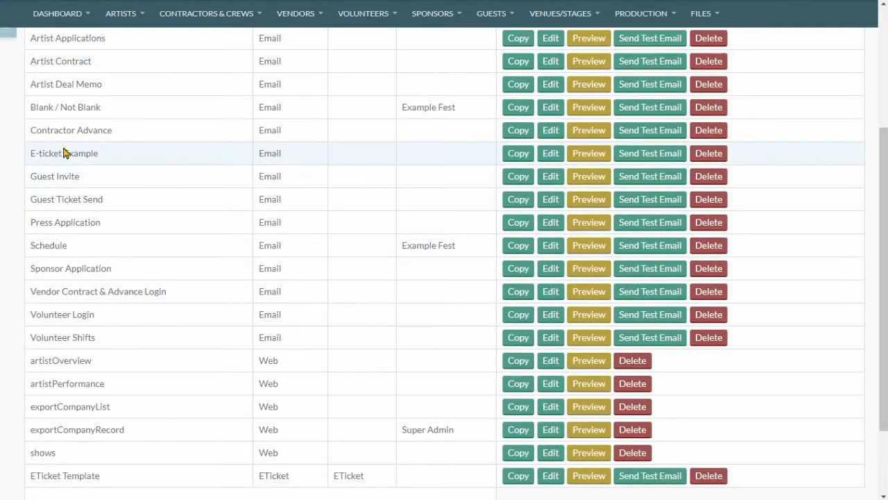
{"action": "scroll", "coordinate": [66, 150], "scroll_direction": "up", "scroll_amount": 1}
{"action": "triple_click", "coordinate": [59, 80]}
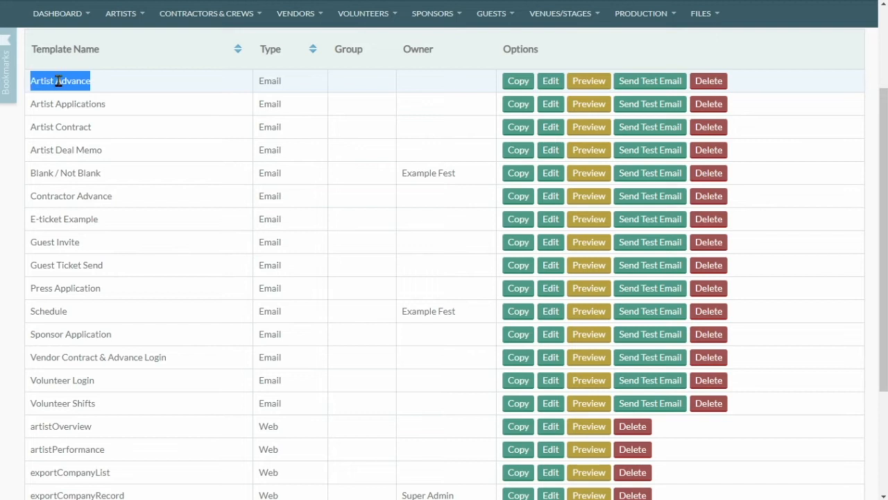
Open the Artist Advance template and inspect the existing advance link's address and contact token.
{"action": "left_click", "coordinate": [549, 84]}
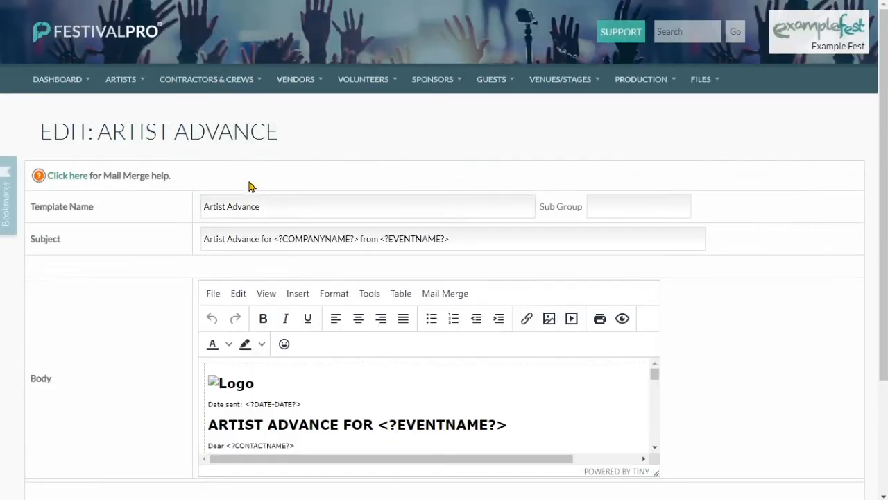
{"action": "scroll", "coordinate": [253, 181], "scroll_direction": "down", "scroll_amount": 1}
{"action": "scroll", "coordinate": [256, 172], "scroll_direction": "down", "scroll_amount": 1}
{"action": "scroll", "coordinate": [331, 228], "scroll_direction": "down", "scroll_amount": 5}
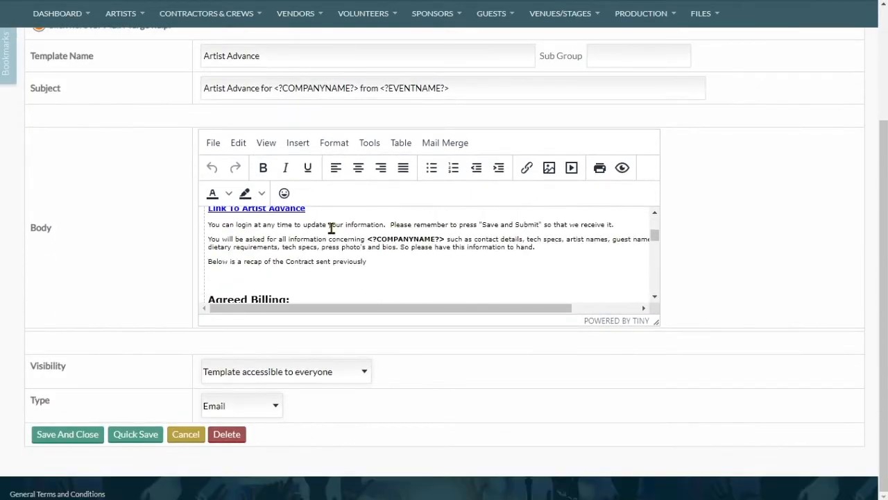
{"action": "scroll", "coordinate": [331, 228], "scroll_direction": "down", "scroll_amount": 4}
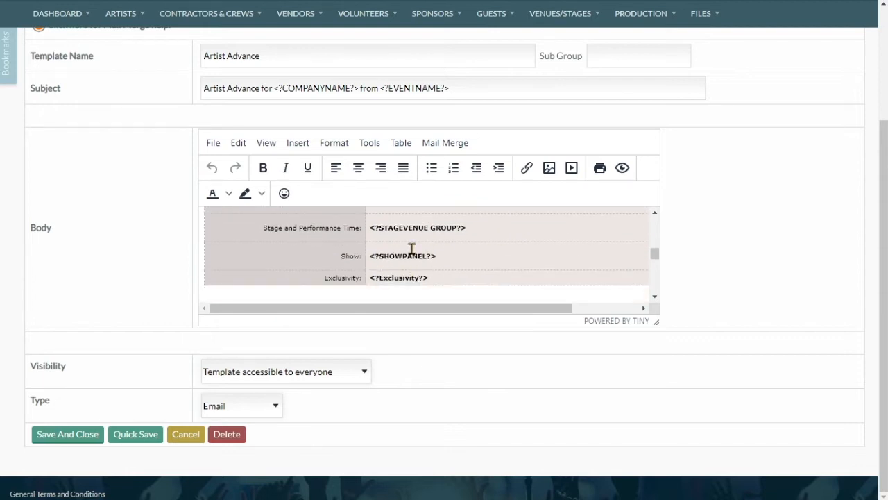
{"action": "scroll", "coordinate": [440, 248], "scroll_direction": "up", "scroll_amount": 5}
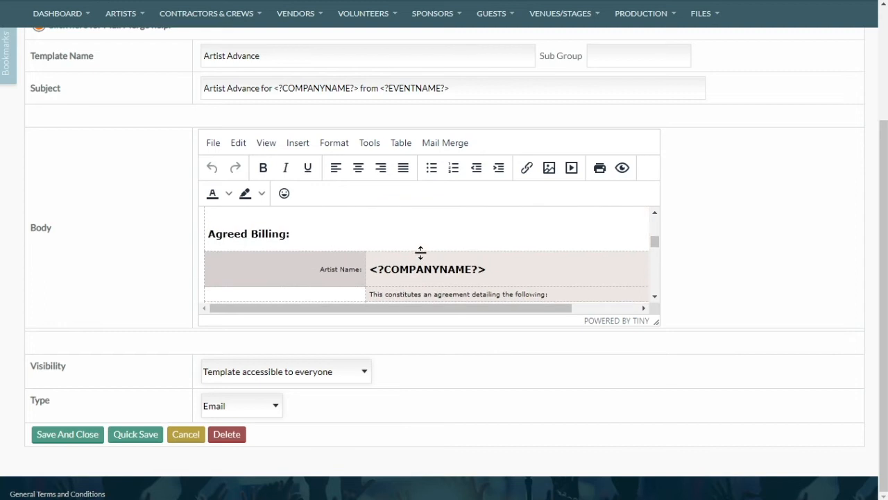
{"action": "scroll", "coordinate": [394, 255], "scroll_direction": "up", "scroll_amount": 2}
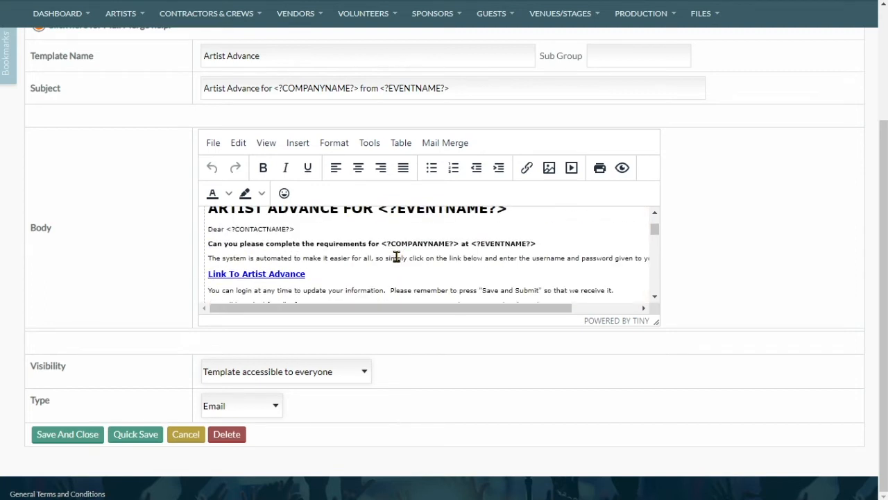
{"action": "left_click", "coordinate": [237, 274]}
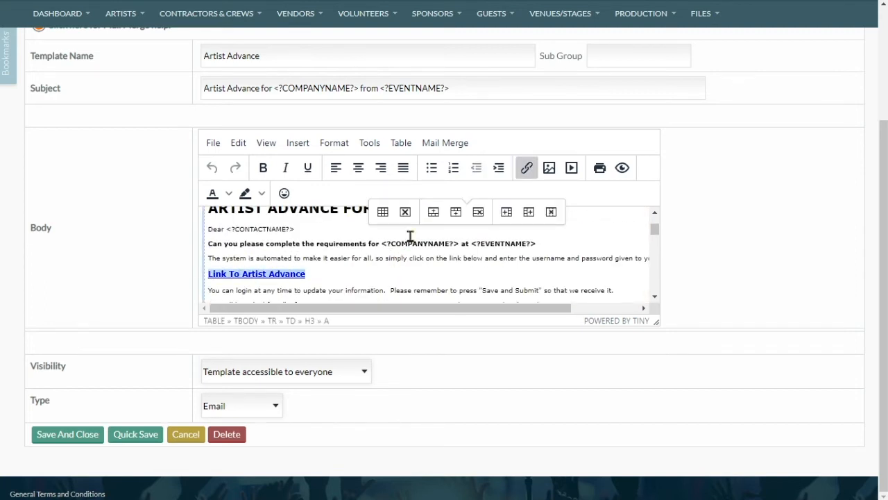
{"action": "left_click", "coordinate": [527, 167]}
{"action": "left_click_drag", "start_coordinate": [351, 195], "coordinate": [561, 213]}
{"action": "left_click_drag", "start_coordinate": [460, 196], "coordinate": [620, 195]}
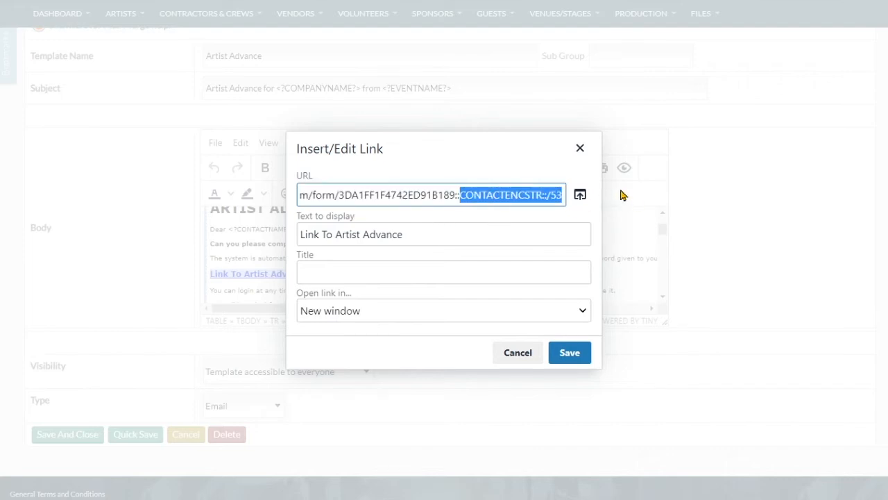
{"action": "left_click", "coordinate": [580, 149]}
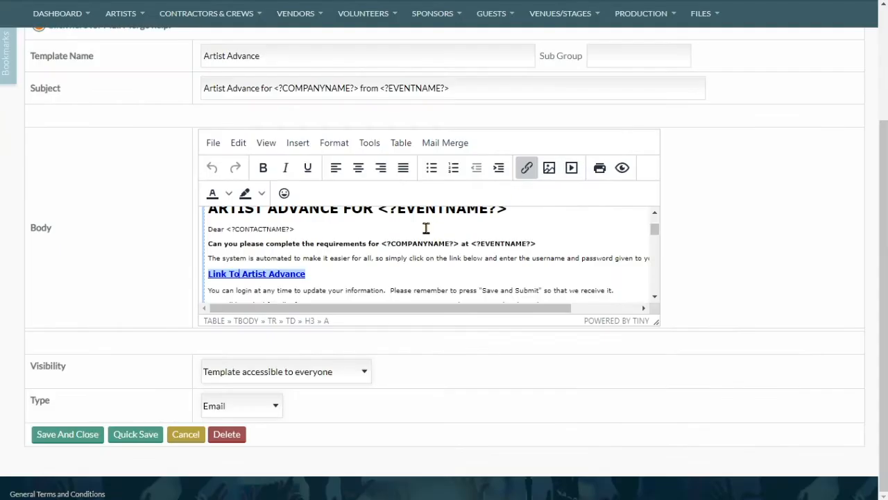
Insert the Mail Merge TML > FORMS > Artist Advance - Auto Login link, pasting the form address.
{"action": "left_click", "coordinate": [355, 258]}
{"action": "left_click", "coordinate": [320, 274]}
{"action": "left_click", "coordinate": [454, 144]}
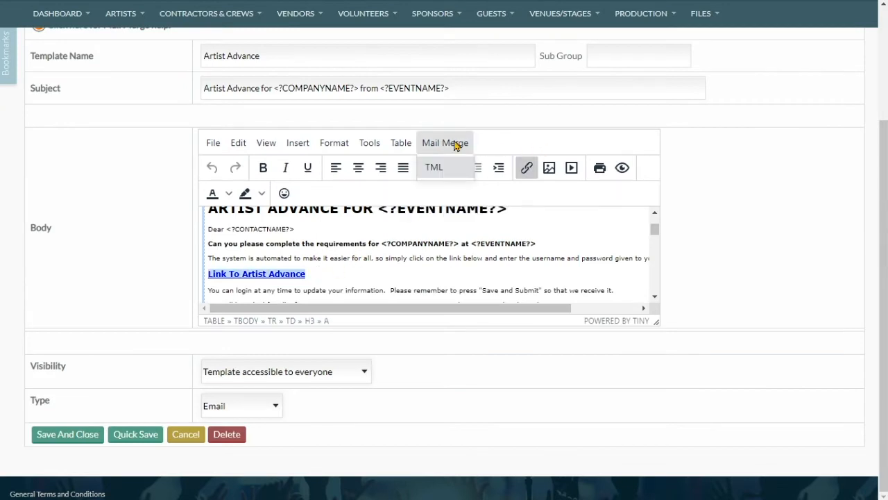
{"action": "mouse_move", "coordinate": [452, 174]}
{"action": "mouse_move", "coordinate": [504, 284]}
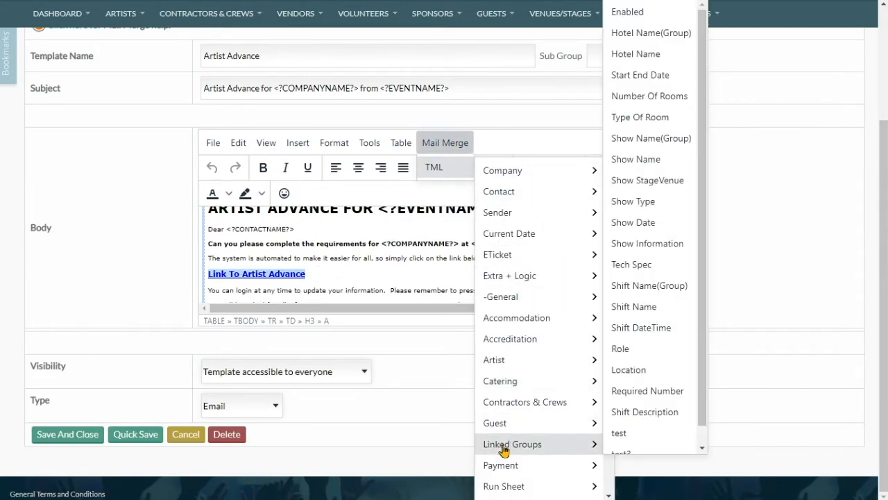
{"action": "scroll", "coordinate": [510, 444], "scroll_direction": "down", "scroll_amount": 2}
{"action": "mouse_move", "coordinate": [529, 491]}
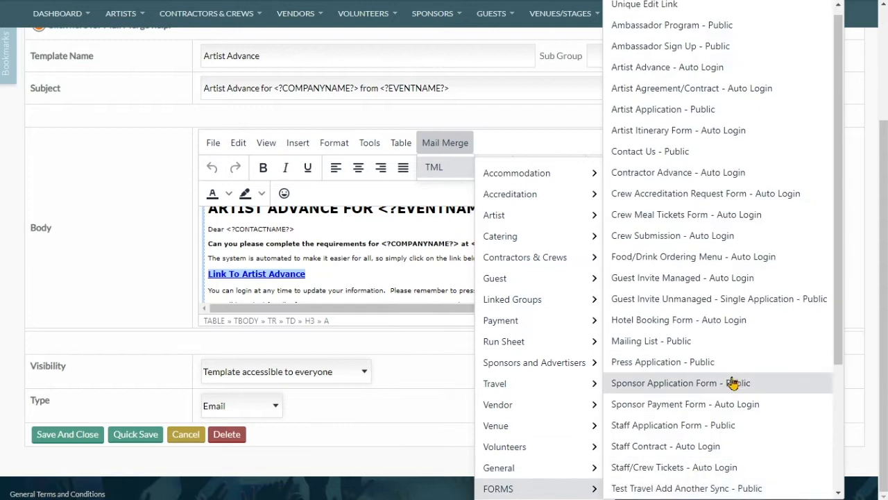
{"action": "left_click", "coordinate": [740, 78]}
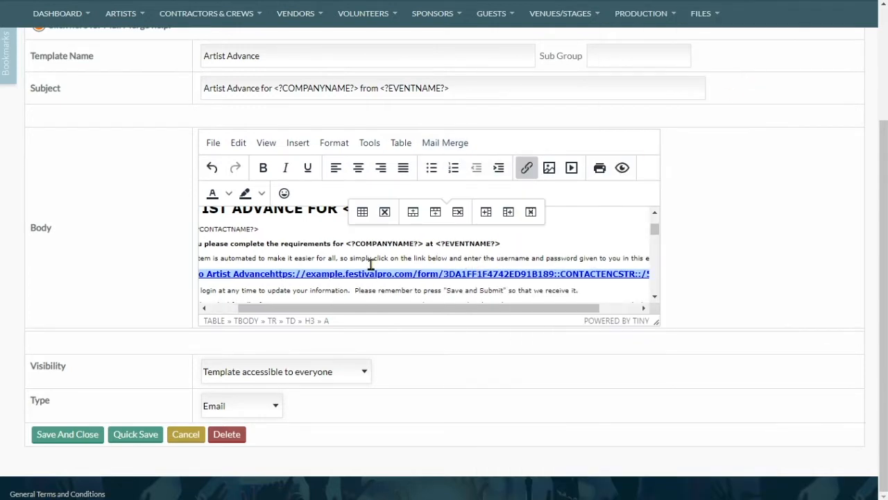
{"action": "left_click_drag", "start_coordinate": [420, 310], "coordinate": [526, 309]}
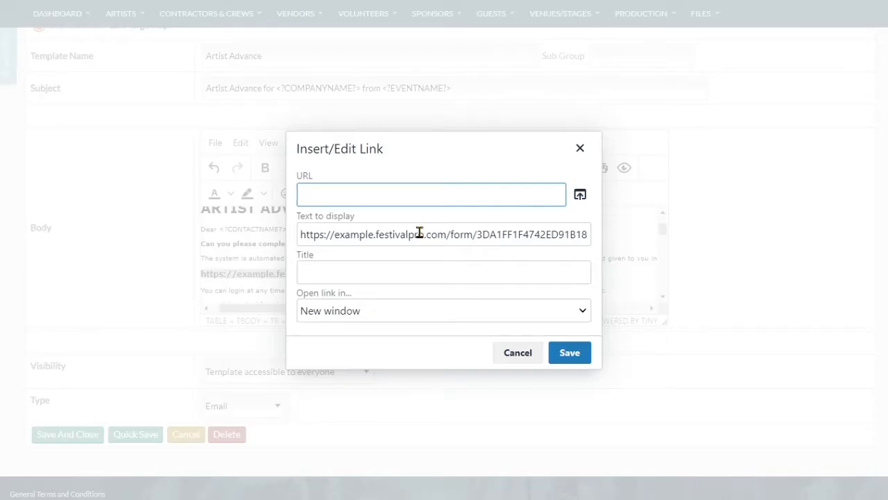
{"action": "key", "text": "ctrl+v"}
{"action": "key", "text": "Tab"}
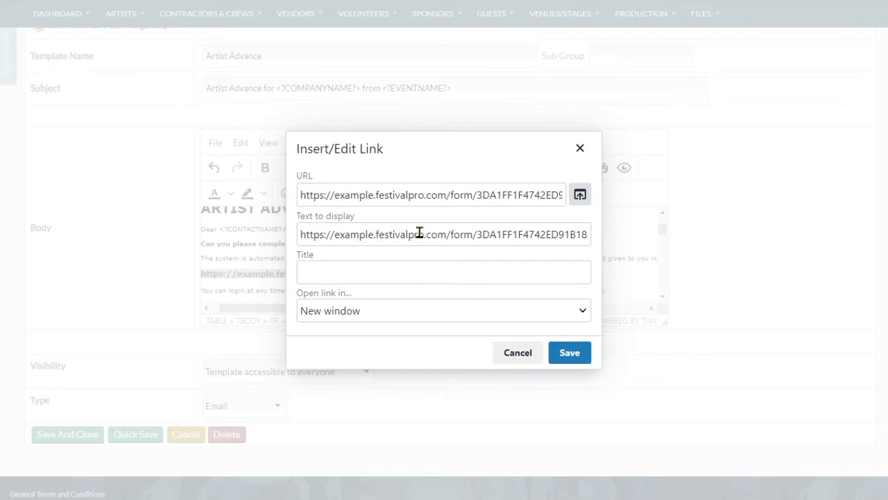
Relabel the link 'Click To Fill In Your Artist Advance' and save the template.
{"action": "triple_click", "coordinate": [419, 233]}
{"action": "type", "text": "art"}
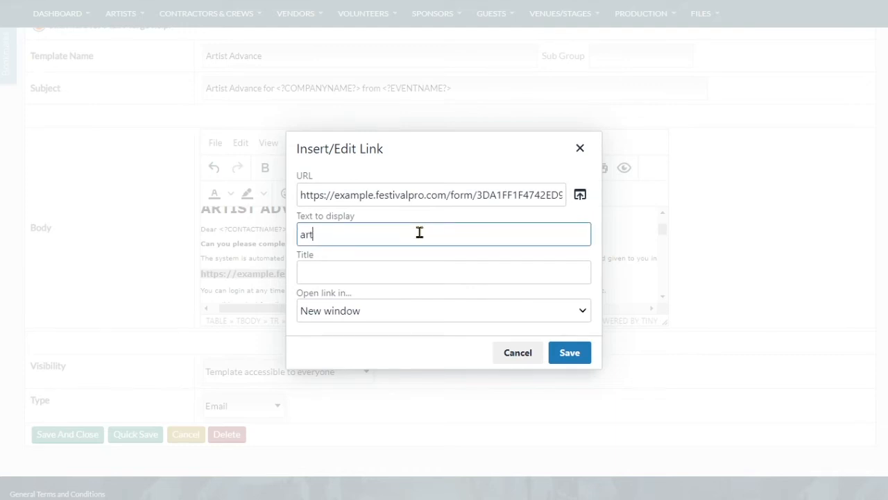
{"action": "type", "text": "ist Advance"}
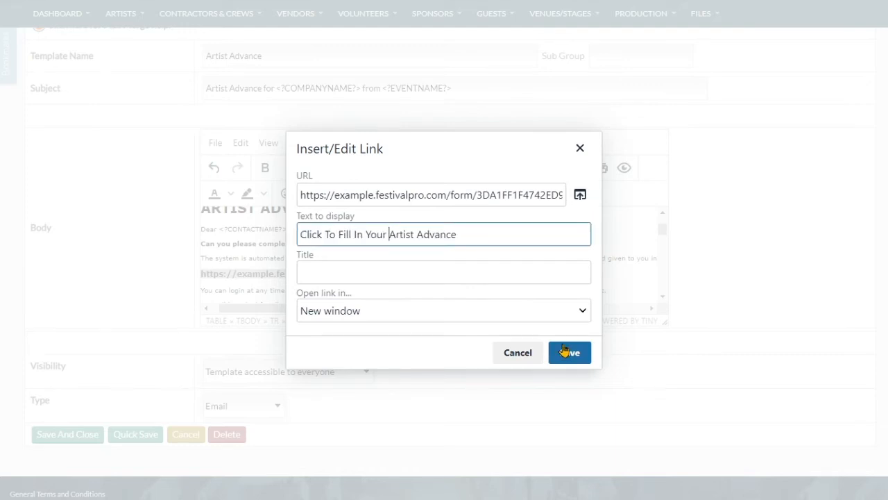
{"action": "left_click", "coordinate": [570, 353]}
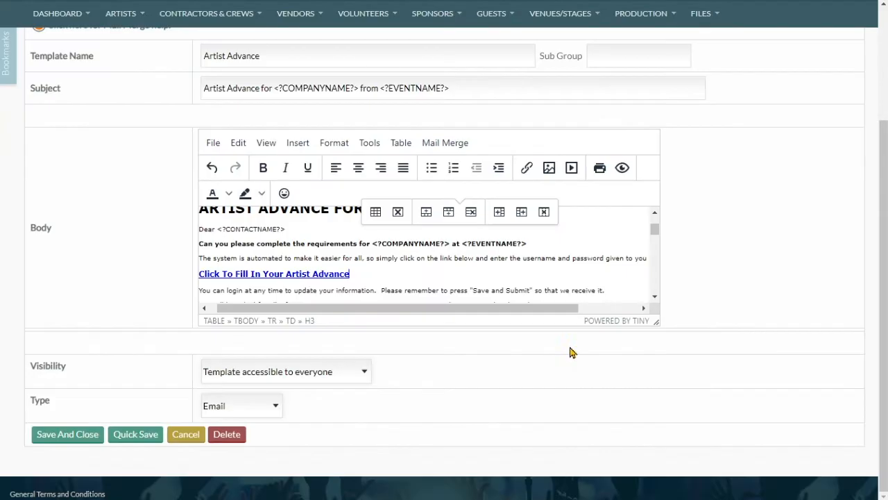
{"action": "left_click", "coordinate": [97, 429]}
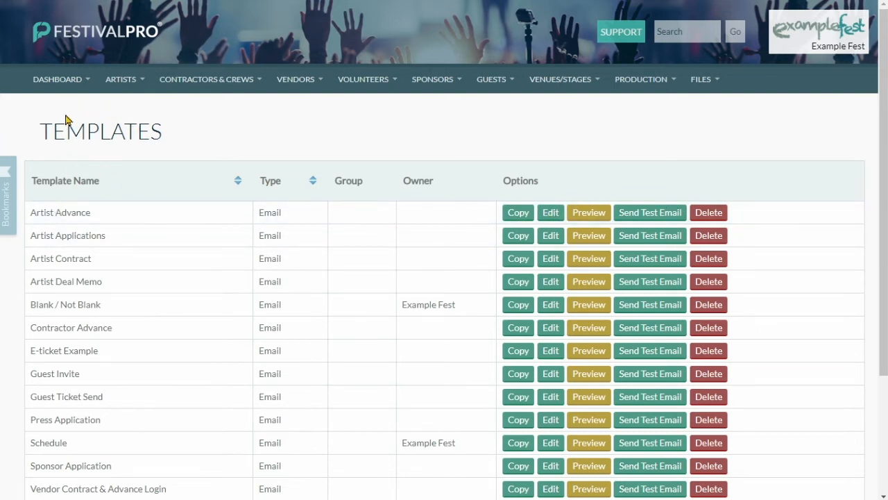
List all confirmed artists via Artists > View All Confirmed.
{"action": "mouse_move", "coordinate": [70, 91]}
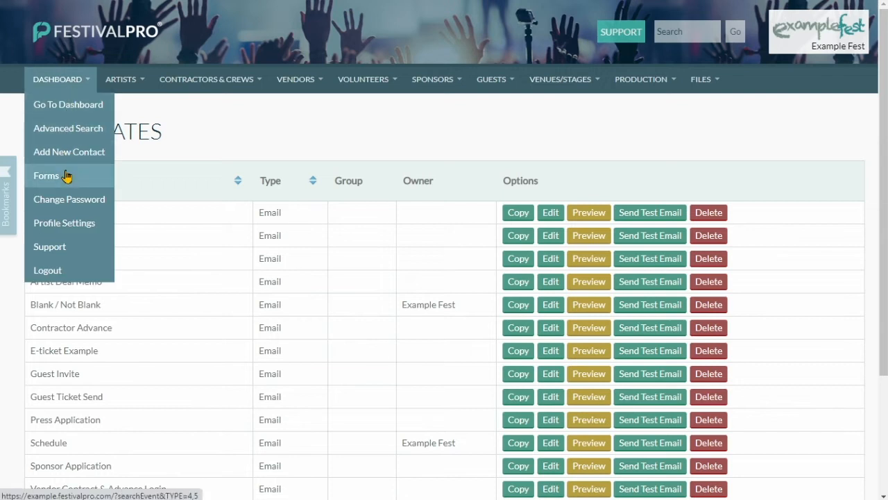
{"action": "mouse_move", "coordinate": [121, 79]}
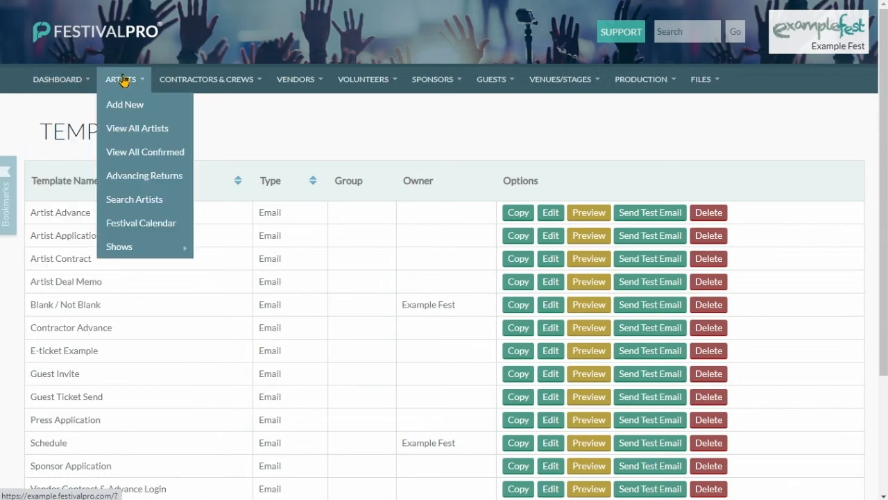
{"action": "left_click", "coordinate": [136, 156]}
{"action": "left_click", "coordinate": [104, 352]}
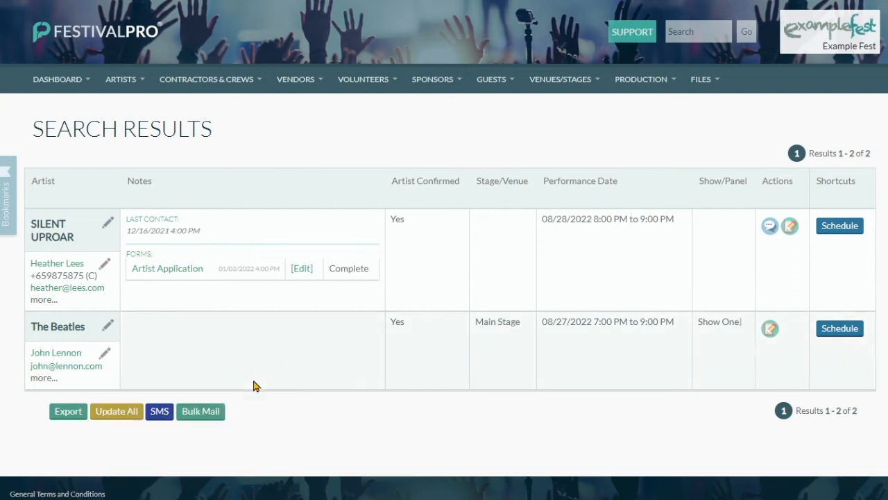
Bulk mail the Artist Advance email template to both confirmed artists.
{"action": "left_click", "coordinate": [200, 411]}
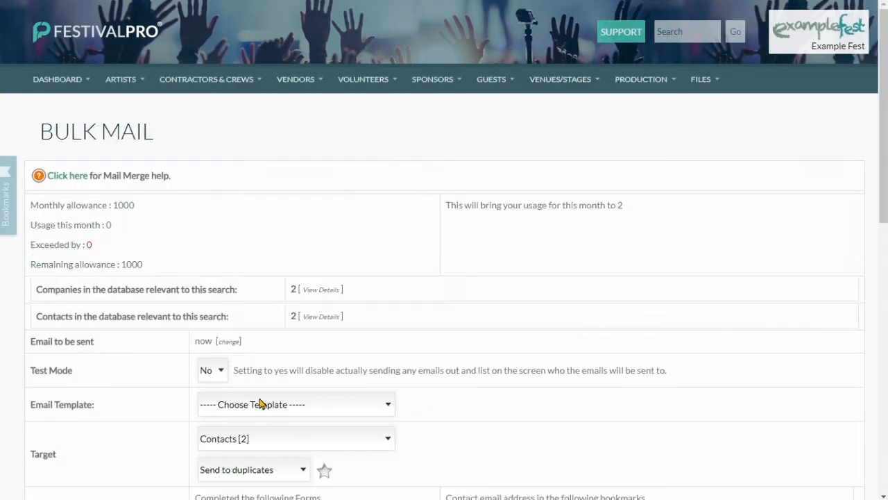
{"action": "left_click", "coordinate": [260, 404]}
{"action": "left_click", "coordinate": [263, 432]}
{"action": "scroll", "coordinate": [128, 338], "scroll_direction": "down", "scroll_amount": 3}
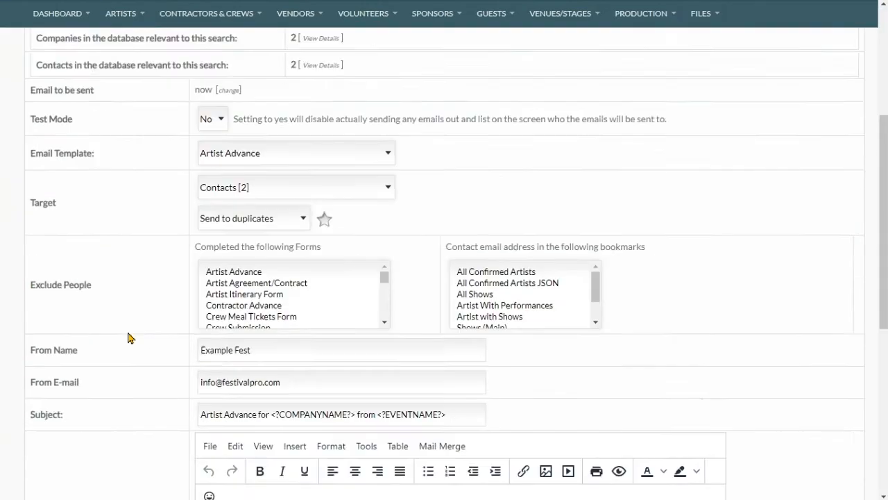
{"action": "scroll", "coordinate": [240, 381], "scroll_direction": "down", "scroll_amount": 4}
{"action": "scroll", "coordinate": [254, 293], "scroll_direction": "down", "scroll_amount": 5}
{"action": "scroll", "coordinate": [263, 280], "scroll_direction": "down", "scroll_amount": 2}
{"action": "scroll", "coordinate": [94, 326], "scroll_direction": "down", "scroll_amount": 3}
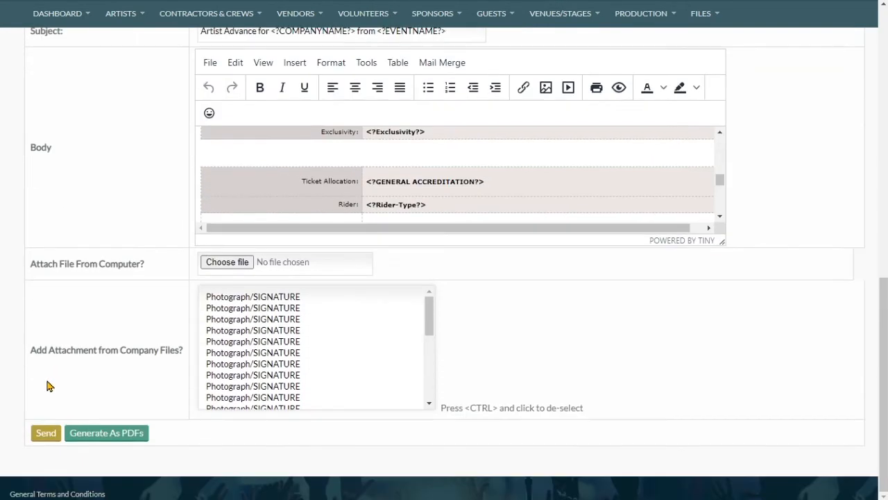
{"action": "left_click", "coordinate": [44, 432]}
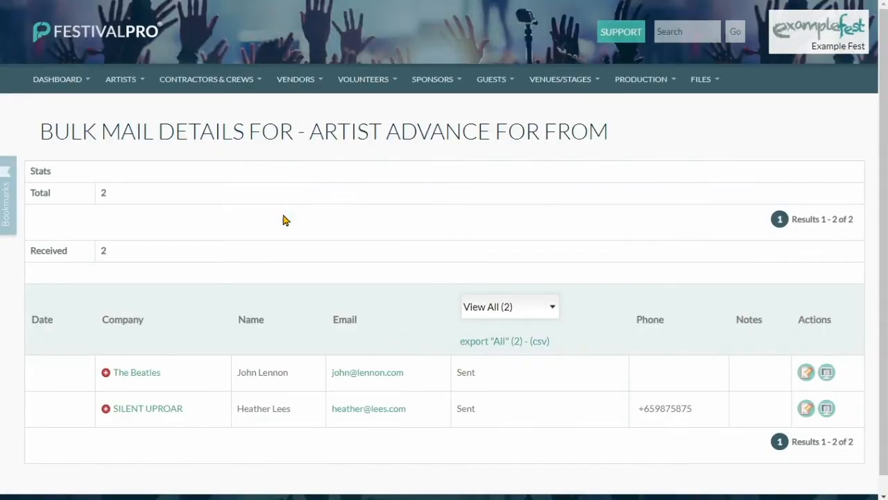
From The Beatles' record, open the sent advance email and follow its Artist Advance form link.
{"action": "left_click", "coordinate": [129, 378]}
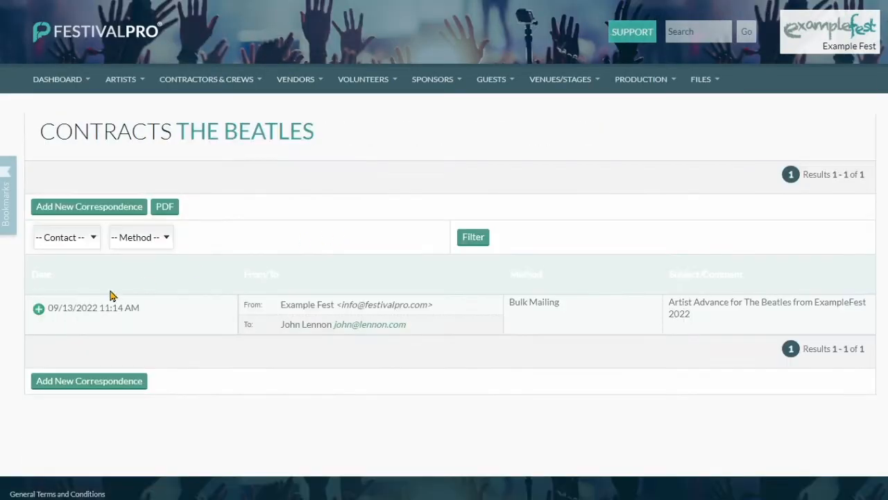
{"action": "left_click", "coordinate": [42, 307]}
{"action": "scroll", "coordinate": [255, 124], "scroll_direction": "down", "scroll_amount": 4}
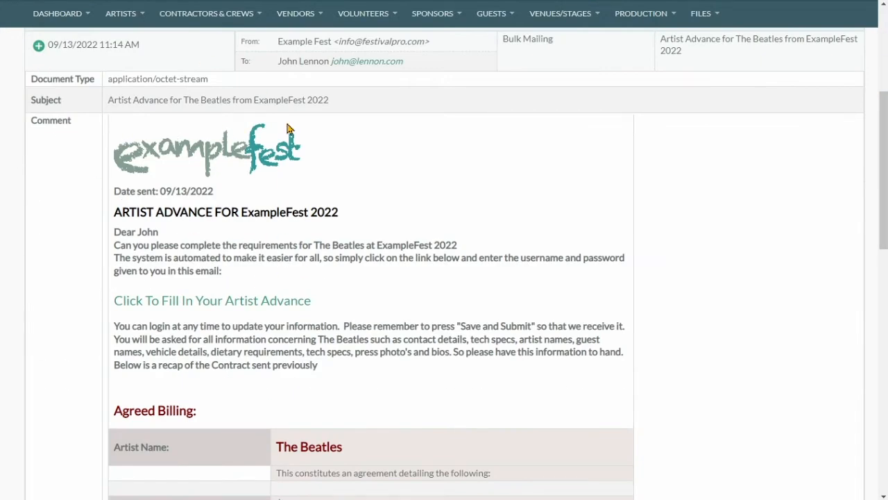
{"action": "left_click", "coordinate": [187, 301]}
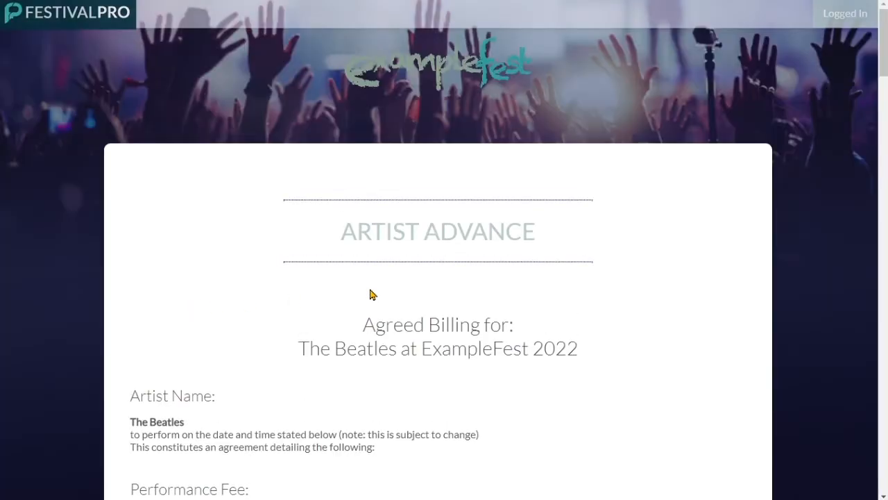
{"action": "scroll", "coordinate": [354, 234], "scroll_direction": "down", "scroll_amount": 4}
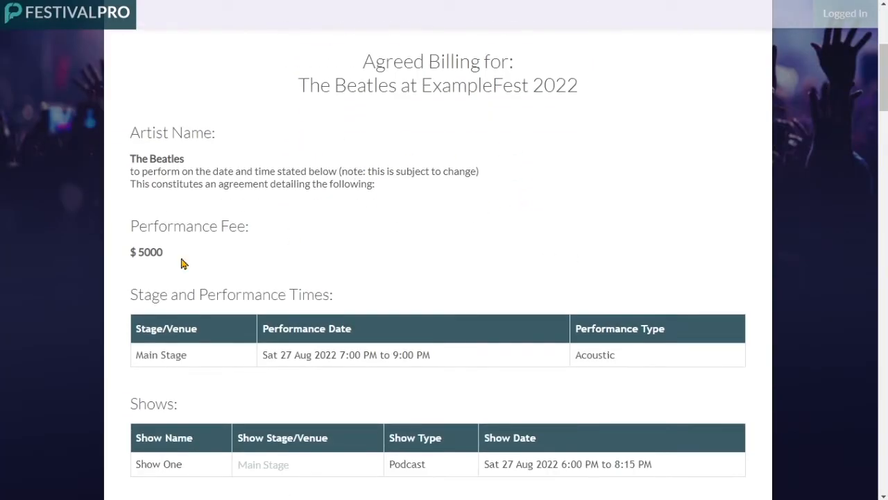
{"action": "left_click_drag", "start_coordinate": [132, 225], "coordinate": [167, 247]}
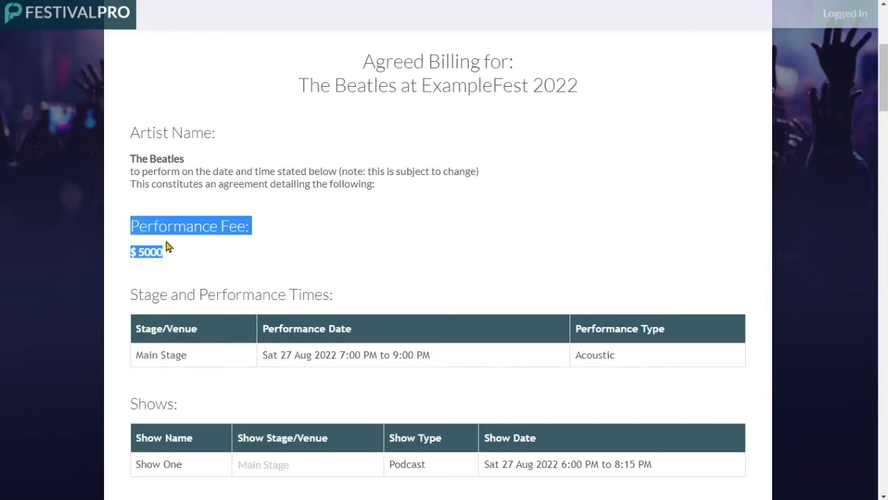
{"action": "left_click", "coordinate": [175, 256]}
{"action": "scroll", "coordinate": [291, 263], "scroll_direction": "down", "scroll_amount": 1}
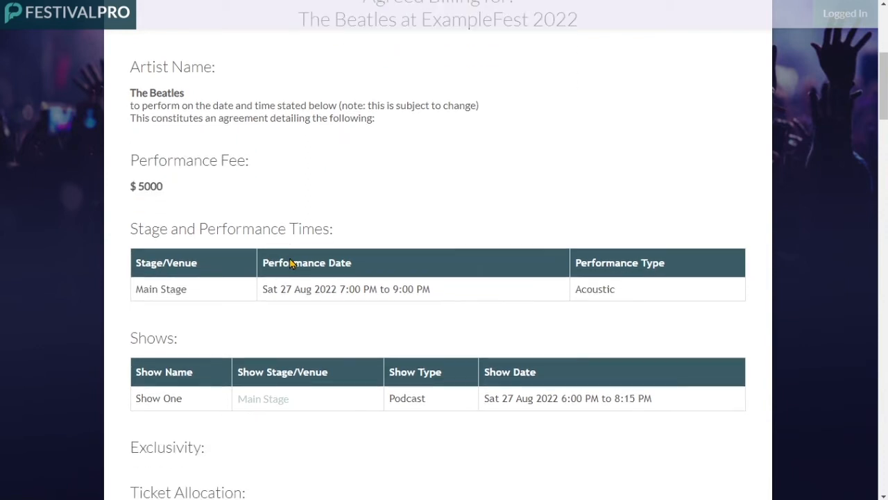
{"action": "scroll", "coordinate": [256, 283], "scroll_direction": "down", "scroll_amount": 2}
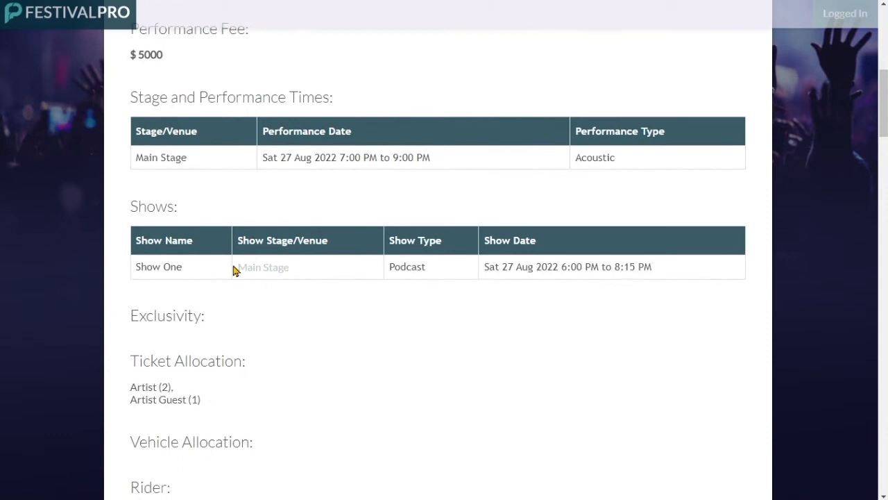
{"action": "scroll", "coordinate": [369, 259], "scroll_direction": "down", "scroll_amount": 2}
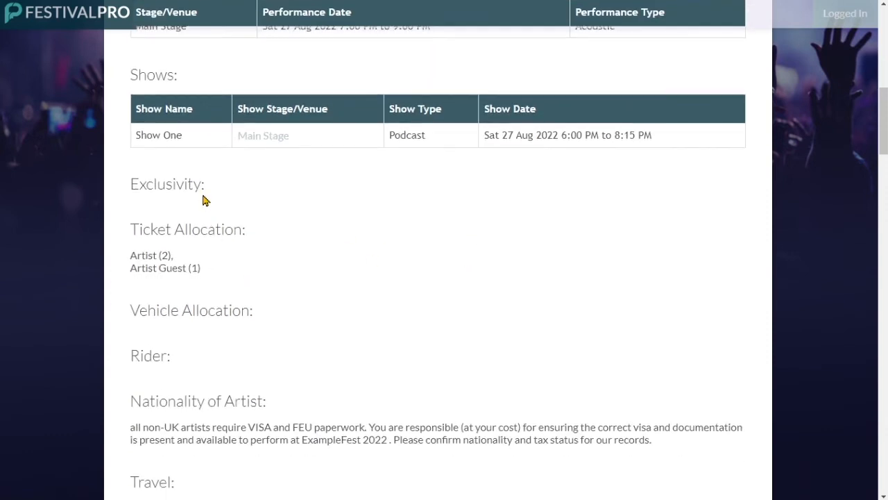
{"action": "scroll", "coordinate": [448, 234], "scroll_direction": "down", "scroll_amount": 2}
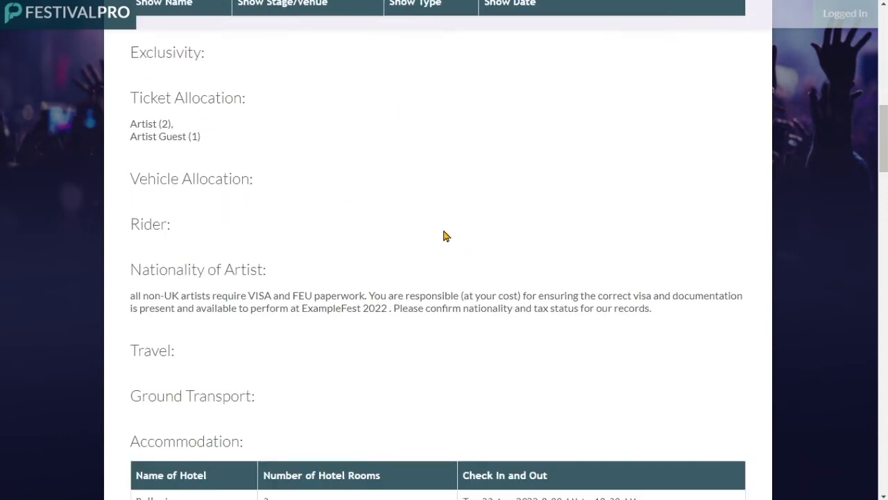
{"action": "scroll", "coordinate": [349, 207], "scroll_direction": "down", "scroll_amount": 1}
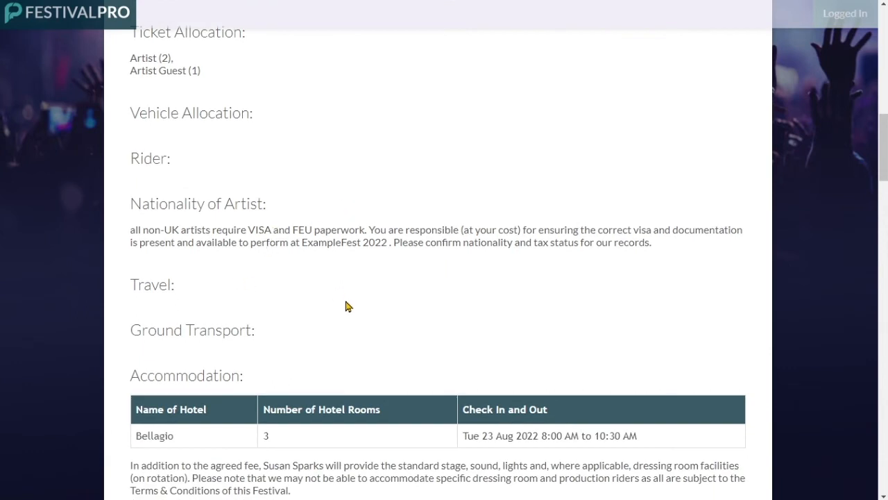
{"action": "scroll", "coordinate": [346, 320], "scroll_direction": "down", "scroll_amount": 1}
{"action": "scroll", "coordinate": [345, 320], "scroll_direction": "down", "scroll_amount": 1}
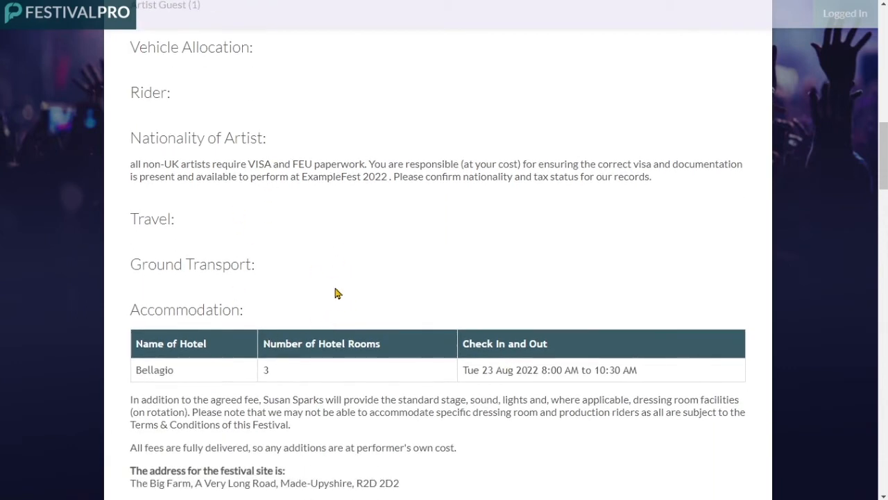
{"action": "scroll", "coordinate": [336, 293], "scroll_direction": "up", "scroll_amount": 3}
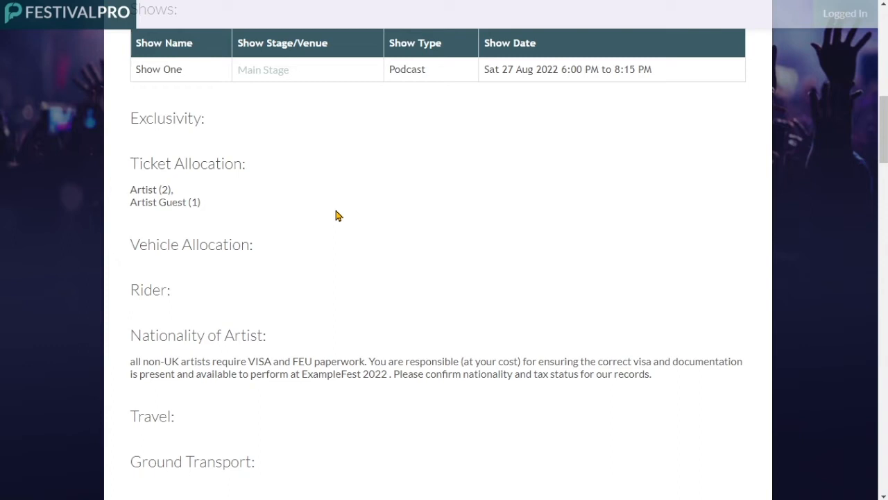
{"action": "scroll", "coordinate": [335, 215], "scroll_direction": "down", "scroll_amount": 1}
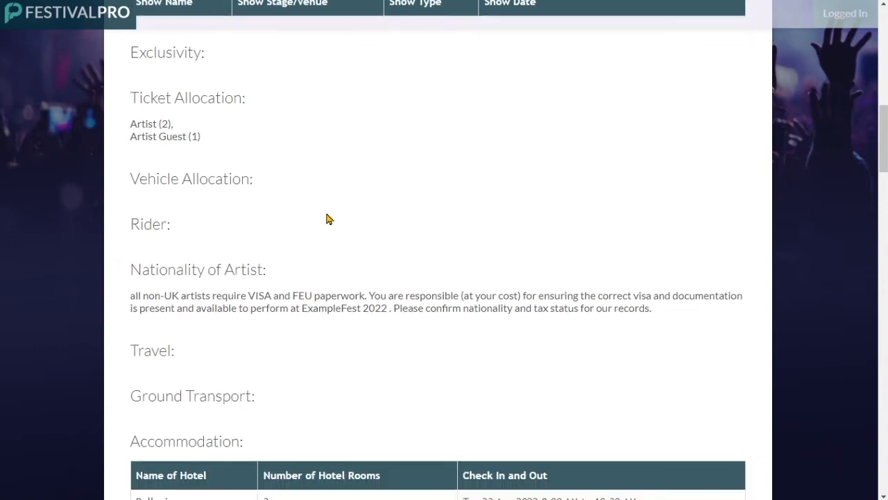
{"action": "scroll", "coordinate": [329, 219], "scroll_direction": "down", "scroll_amount": 9}
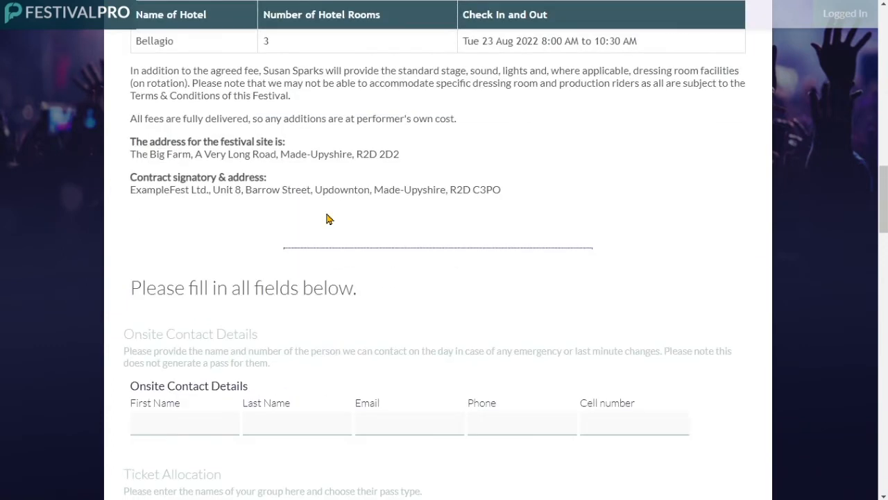
{"action": "scroll", "coordinate": [329, 220], "scroll_direction": "down", "scroll_amount": 2}
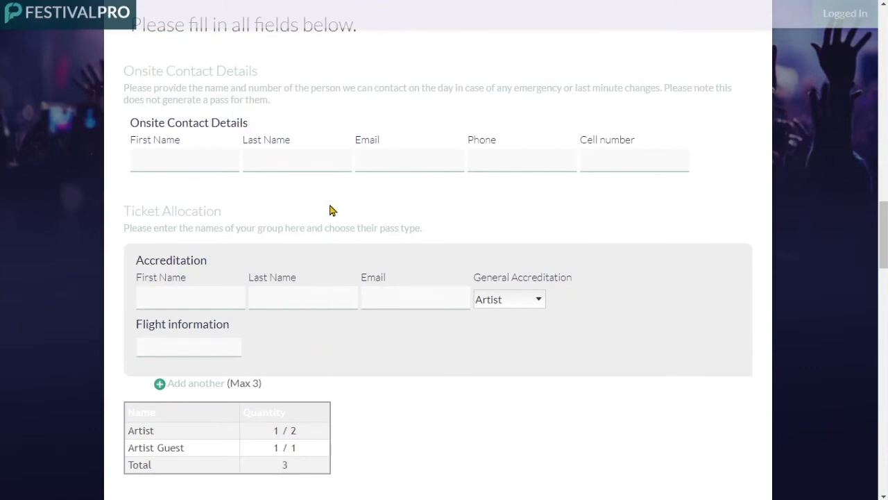
{"action": "scroll", "coordinate": [330, 210], "scroll_direction": "down", "scroll_amount": 1}
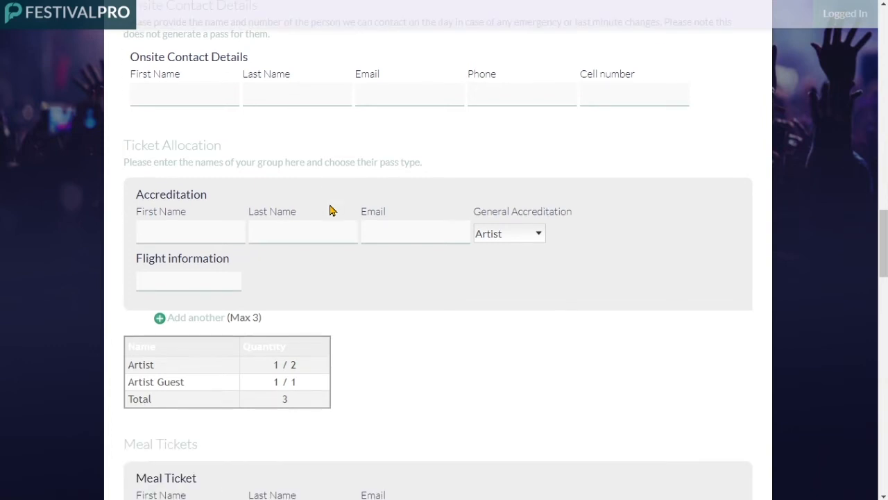
Add Ticket Allocation accreditation entries up to the three-entry maximum, dismissing each limit alert.
{"action": "left_click", "coordinate": [211, 318]}
{"action": "scroll", "coordinate": [201, 367], "scroll_direction": "down", "scroll_amount": 3}
{"action": "left_click", "coordinate": [188, 279]}
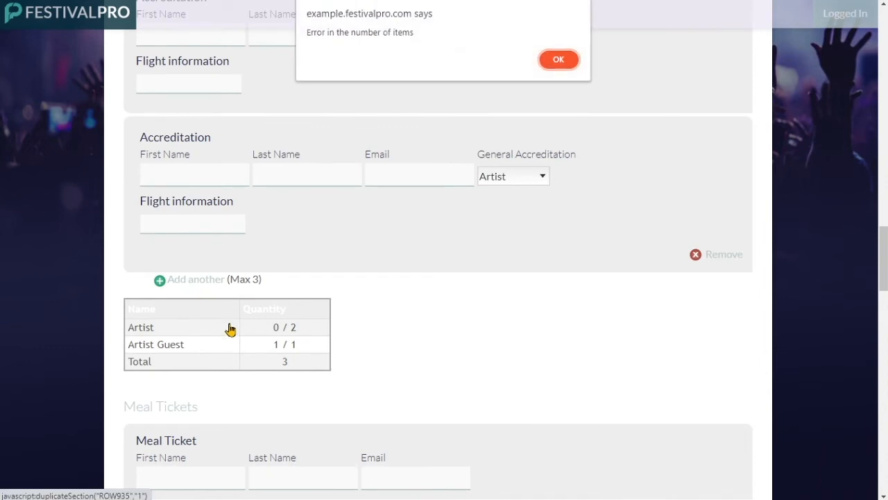
{"action": "left_click", "coordinate": [558, 61]}
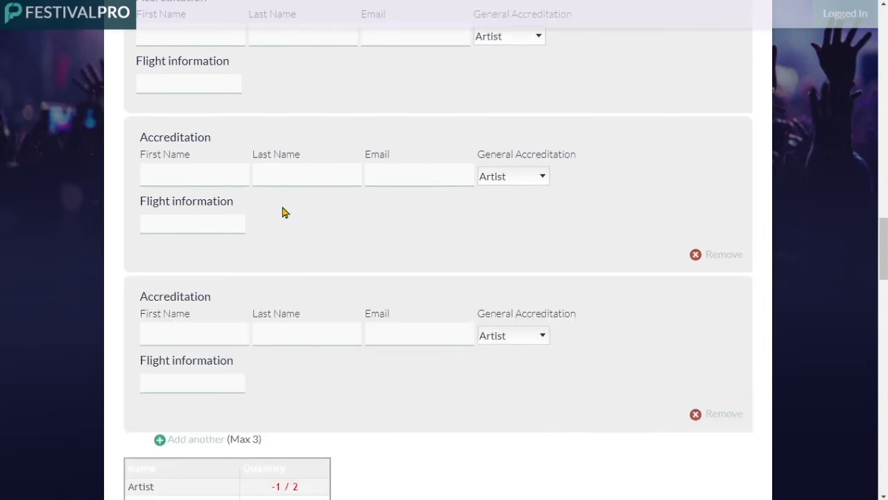
{"action": "scroll", "coordinate": [191, 379], "scroll_direction": "down", "scroll_amount": 1}
{"action": "left_click", "coordinate": [186, 374]}
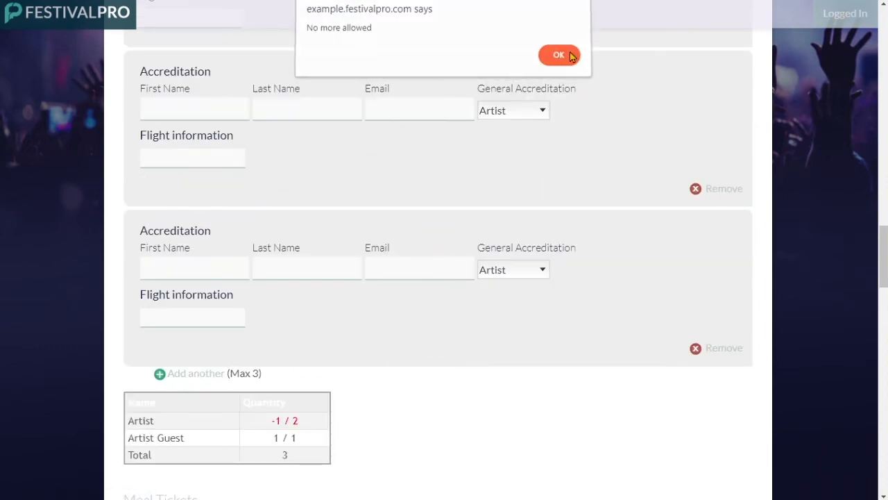
{"action": "left_click", "coordinate": [559, 55]}
{"action": "scroll", "coordinate": [519, 170], "scroll_direction": "down", "scroll_amount": 6}
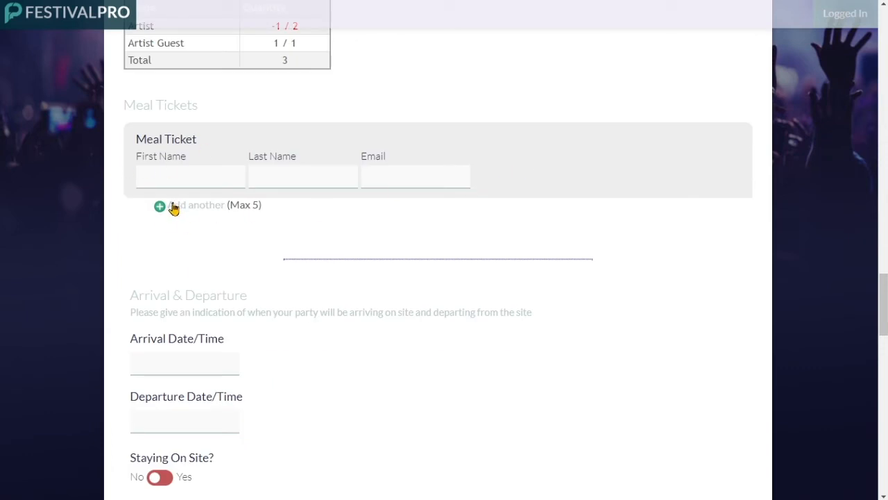
{"action": "scroll", "coordinate": [177, 211], "scroll_direction": "down", "scroll_amount": 2}
{"action": "scroll", "coordinate": [202, 276], "scroll_direction": "down", "scroll_amount": 8}
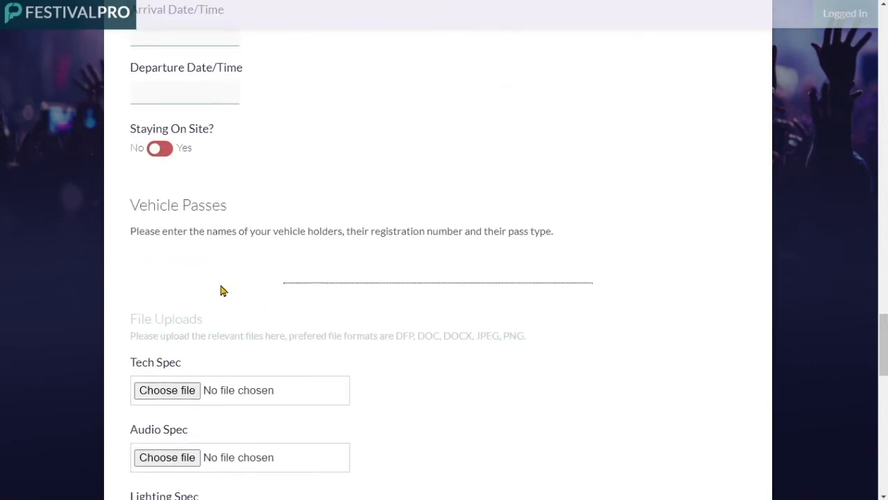
{"action": "scroll", "coordinate": [213, 236], "scroll_direction": "down", "scroll_amount": 4}
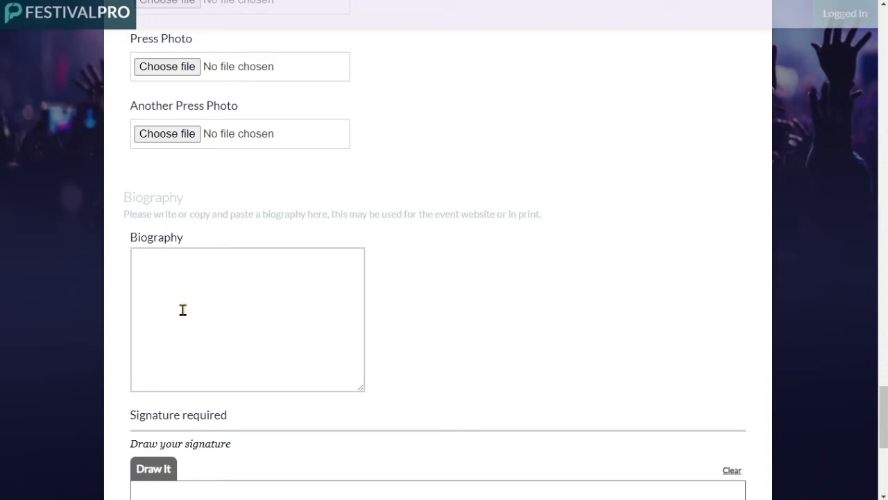
{"action": "scroll", "coordinate": [417, 198], "scroll_direction": "up", "scroll_amount": 13}
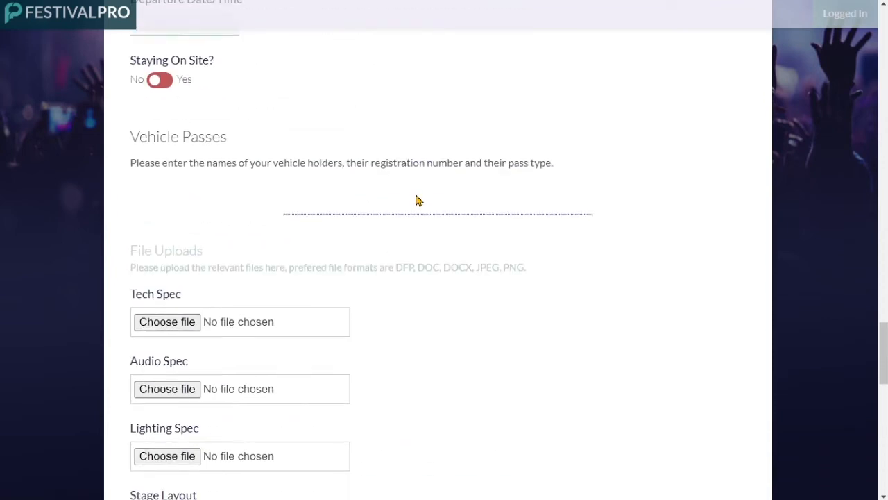
{"action": "scroll", "coordinate": [415, 200], "scroll_direction": "up", "scroll_amount": 8}
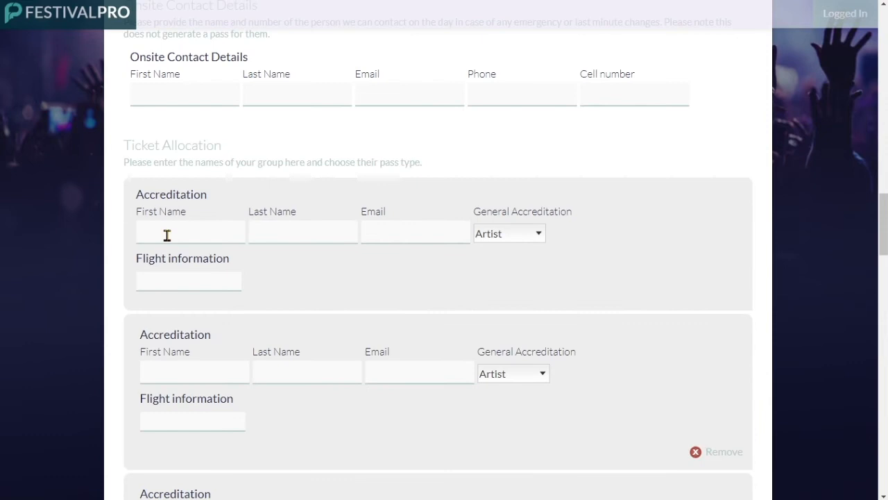
Point out the Flight information field and its label on the advance form.
{"action": "left_click", "coordinate": [168, 281]}
{"action": "left_click", "coordinate": [161, 255]}
{"action": "left_click_drag", "start_coordinate": [137, 265], "coordinate": [244, 259]}
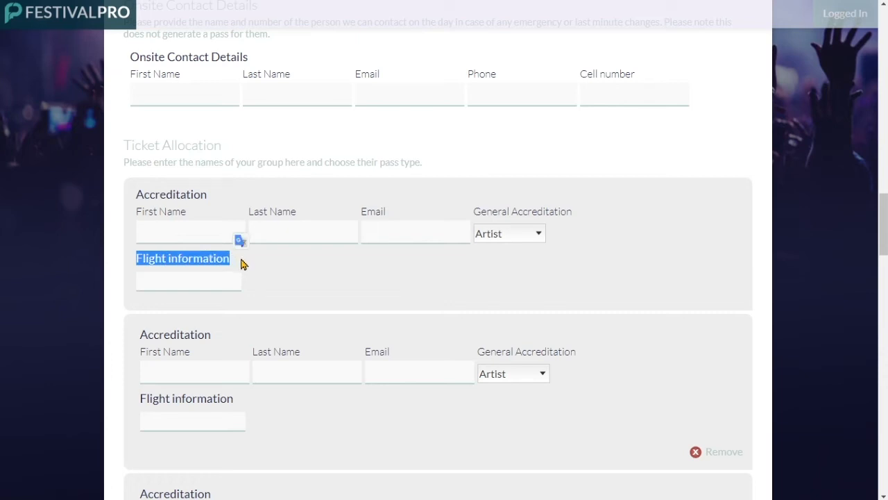
{"action": "left_click", "coordinate": [236, 261]}
{"action": "left_click_drag", "start_coordinate": [137, 256], "coordinate": [273, 254]}
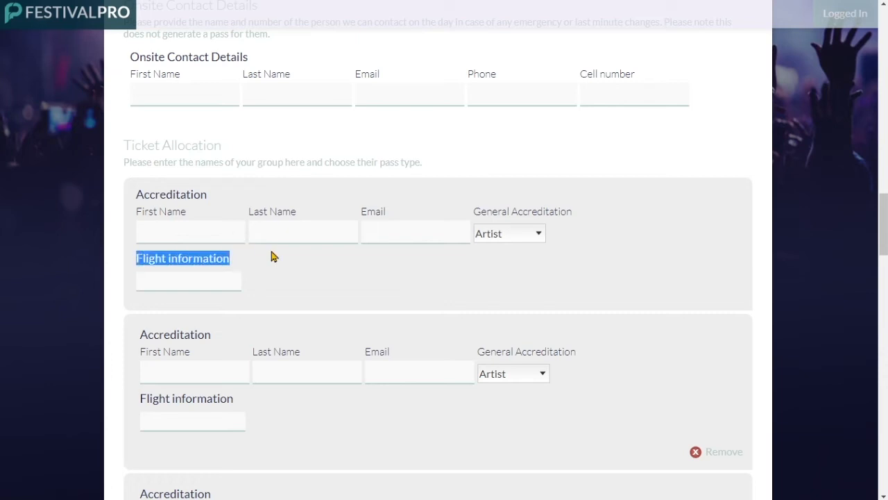
{"action": "left_click", "coordinate": [165, 213]}
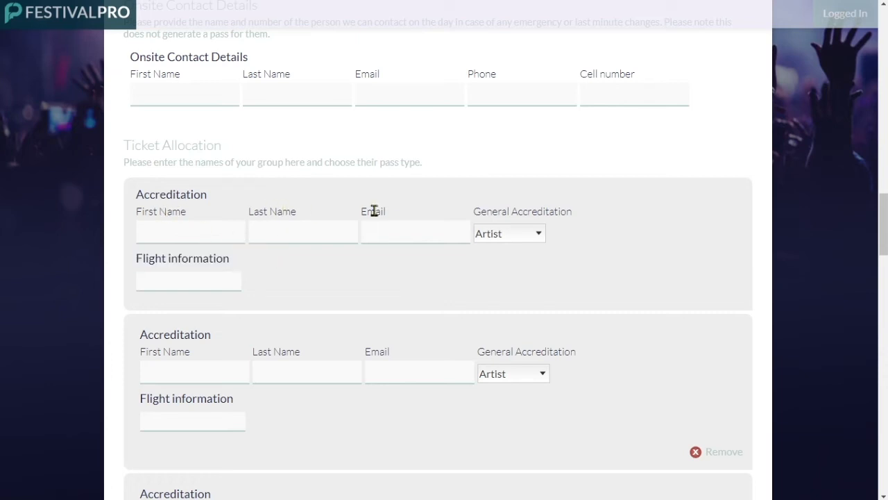
Enter the first accreditation person's first and last name, noting the -1 Artist ticket count.
{"action": "left_click", "coordinate": [180, 230]}
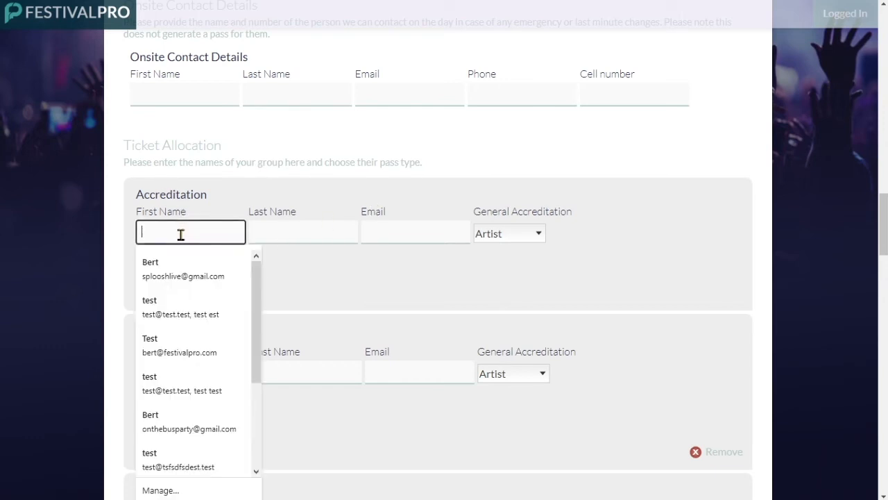
{"action": "type", "text": "John"}
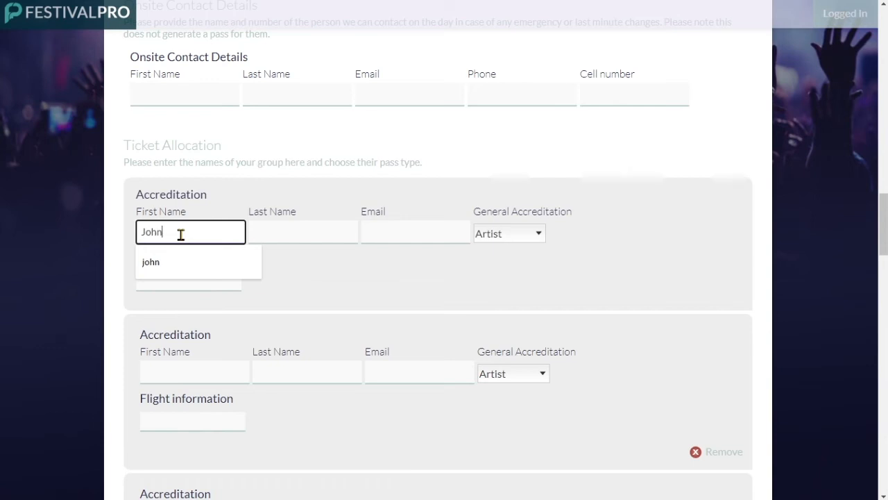
{"action": "key", "text": "Tab"}
{"action": "type", "text": "Lenno"}
{"action": "type", "text": "n"}
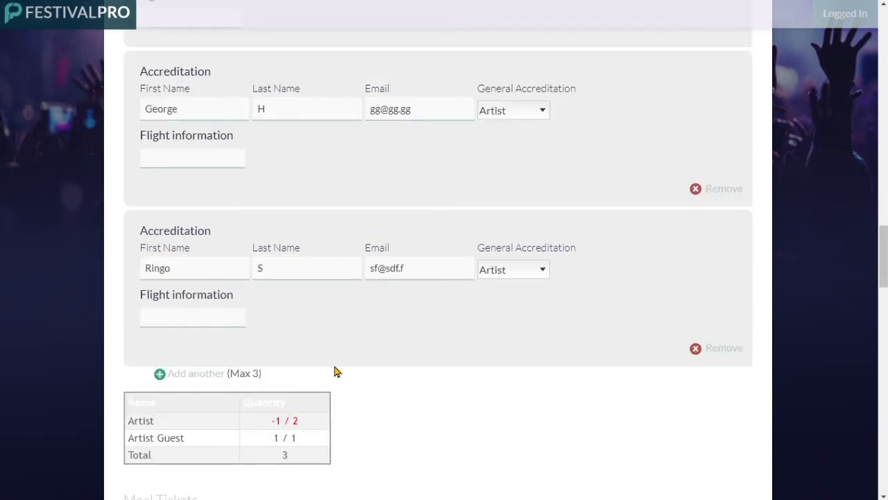
{"action": "left_click_drag", "start_coordinate": [285, 422], "coordinate": [269, 427]}
{"action": "left_click", "coordinate": [292, 421]}
{"action": "scroll", "coordinate": [466, 406], "scroll_direction": "up", "scroll_amount": 1}
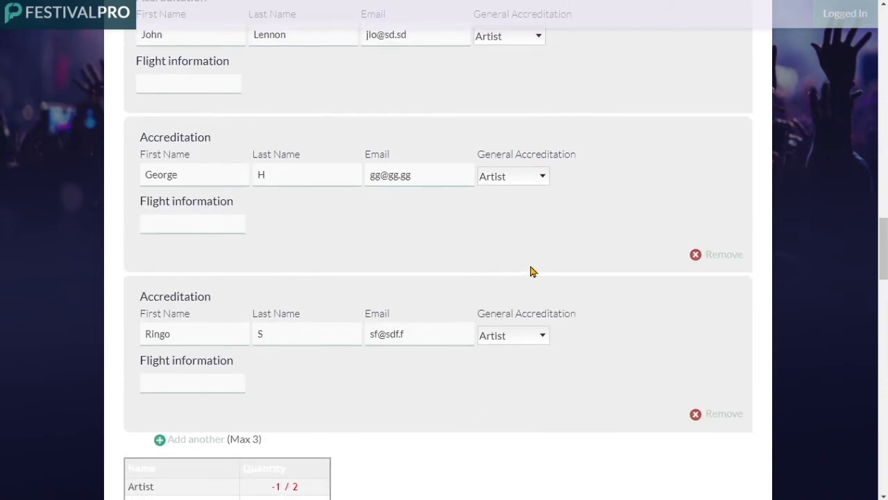
{"action": "scroll", "coordinate": [429, 242], "scroll_direction": "down", "scroll_amount": 1}
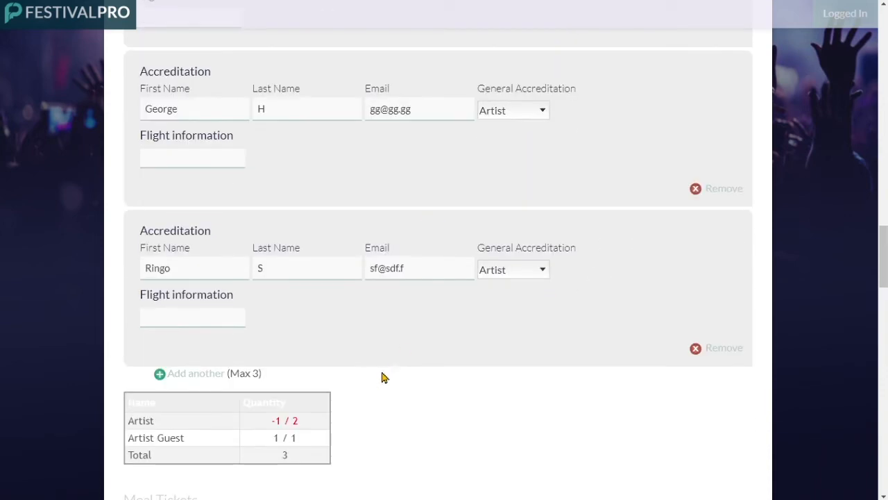
Set the third person's pass to Artist Guest and draw a signature in the Draw It box.
{"action": "left_click", "coordinate": [524, 274]}
{"action": "left_click", "coordinate": [508, 283]}
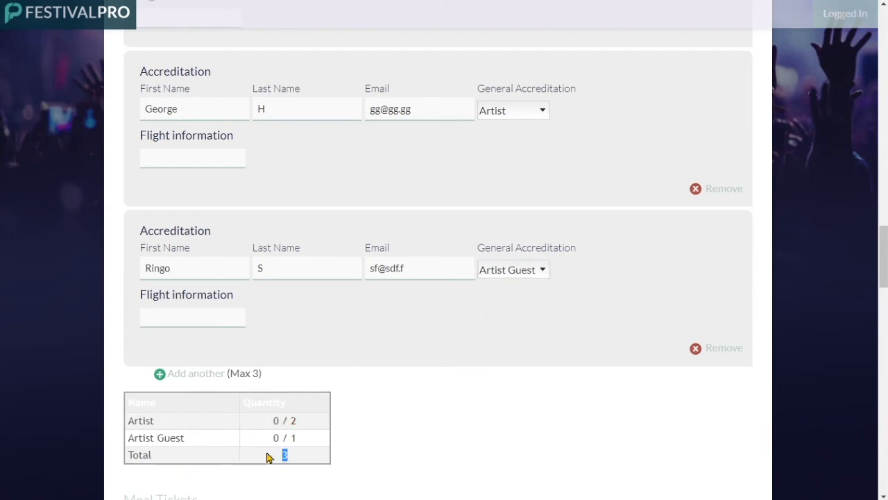
{"action": "scroll", "coordinate": [391, 424], "scroll_direction": "down", "scroll_amount": 10}
{"action": "scroll", "coordinate": [391, 424], "scroll_direction": "down", "scroll_amount": 10}
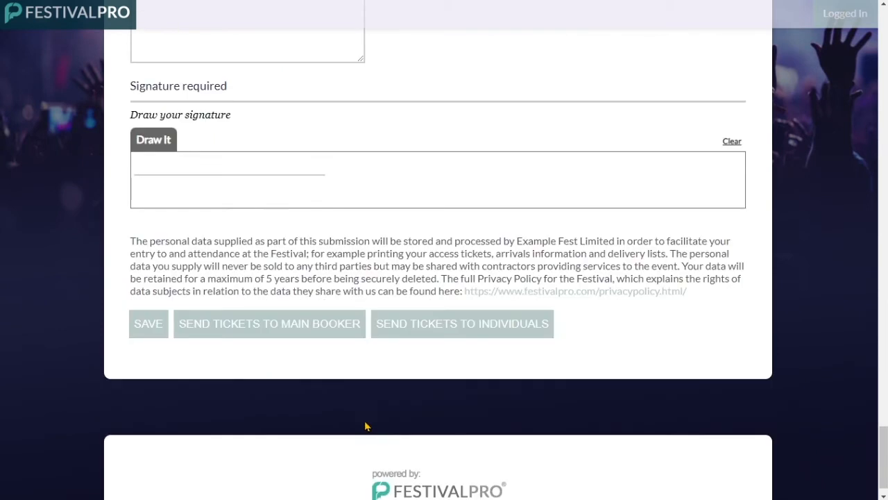
{"action": "mouse_move", "coordinate": [168, 173]}
{"action": "left_mouse_down"}
{"action": "mouse_move", "coordinate": [202, 198]}
{"action": "mouse_move", "coordinate": [158, 174]}
{"action": "mouse_move", "coordinate": [156, 205]}
{"action": "left_mouse_up"}
Submit the completed advance form and open The Beatles' artist record.
{"action": "left_click", "coordinate": [147, 322]}
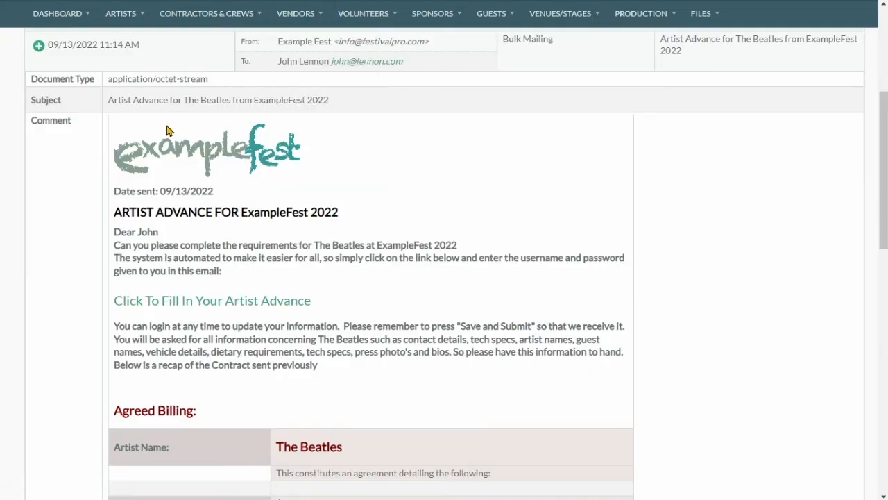
{"action": "scroll", "coordinate": [170, 132], "scroll_direction": "up", "scroll_amount": 4}
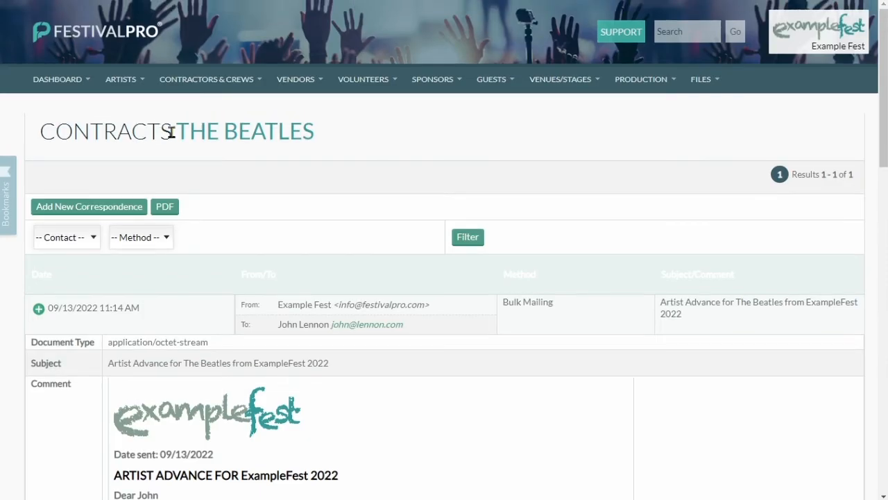
{"action": "left_click", "coordinate": [252, 138]}
{"action": "scroll", "coordinate": [449, 189], "scroll_direction": "down", "scroll_amount": 10}
{"action": "scroll", "coordinate": [450, 189], "scroll_direction": "down", "scroll_amount": 15}
View the submitted Artist Advance entry under Form Entries and review its three accreditation tickets.
{"action": "left_click", "coordinate": [415, 50]}
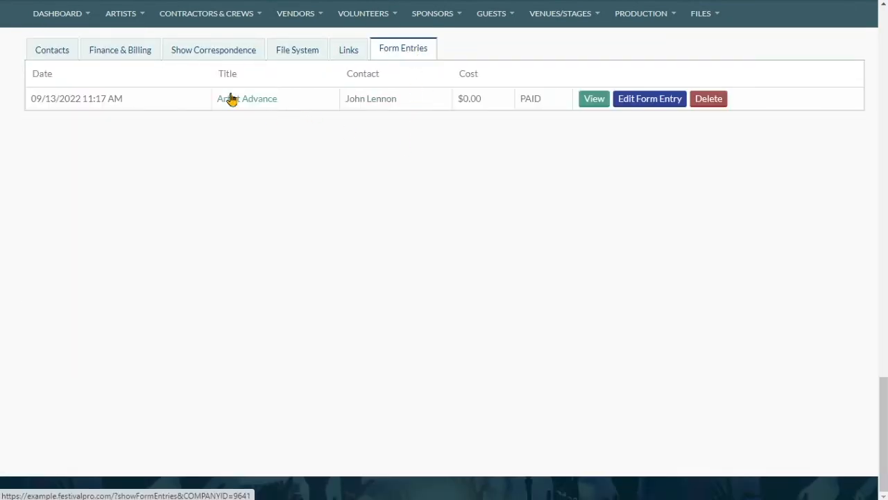
{"action": "left_click", "coordinate": [588, 104]}
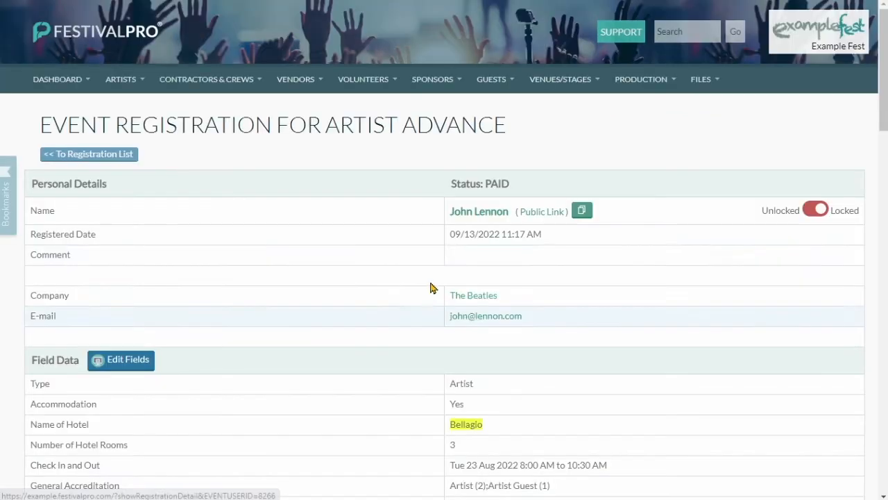
{"action": "scroll", "coordinate": [430, 287], "scroll_direction": "down", "scroll_amount": 5}
{"action": "scroll", "coordinate": [438, 162], "scroll_direction": "down", "scroll_amount": 3}
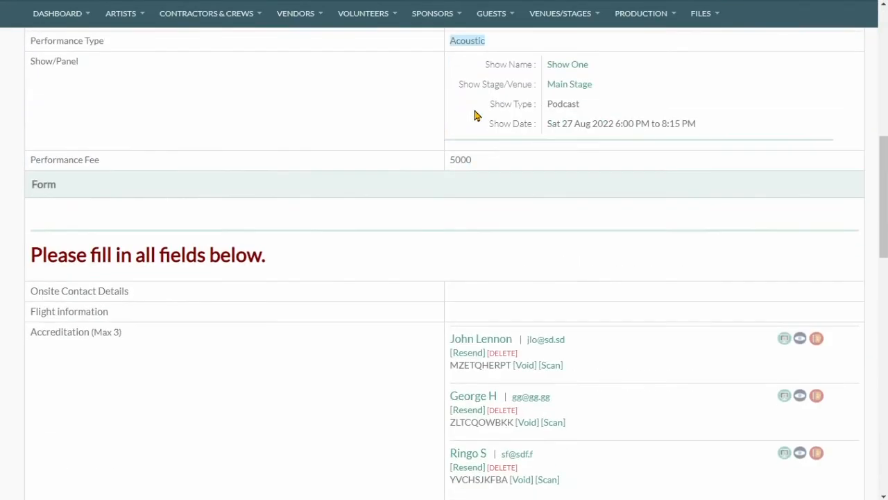
{"action": "scroll", "coordinate": [476, 116], "scroll_direction": "down", "scroll_amount": 4}
{"action": "scroll", "coordinate": [421, 124], "scroll_direction": "up", "scroll_amount": 1}
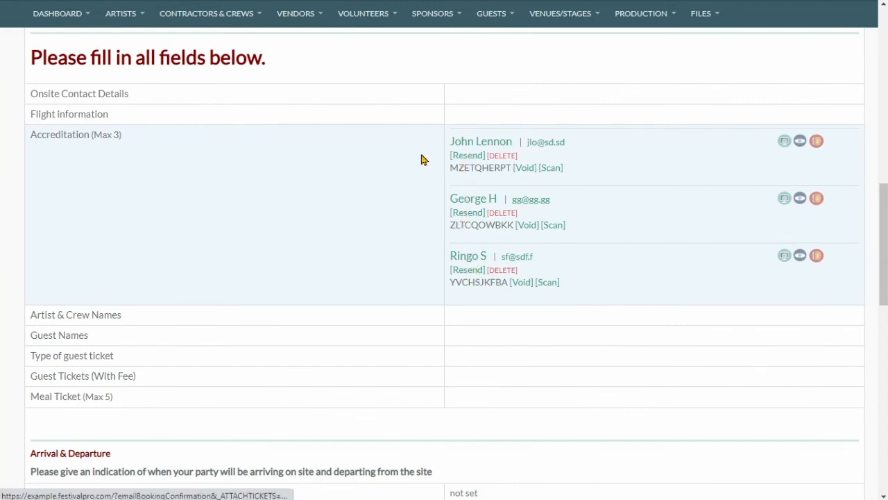
{"action": "scroll", "coordinate": [391, 165], "scroll_direction": "down", "scroll_amount": 2}
{"action": "double_click", "coordinate": [474, 150]}
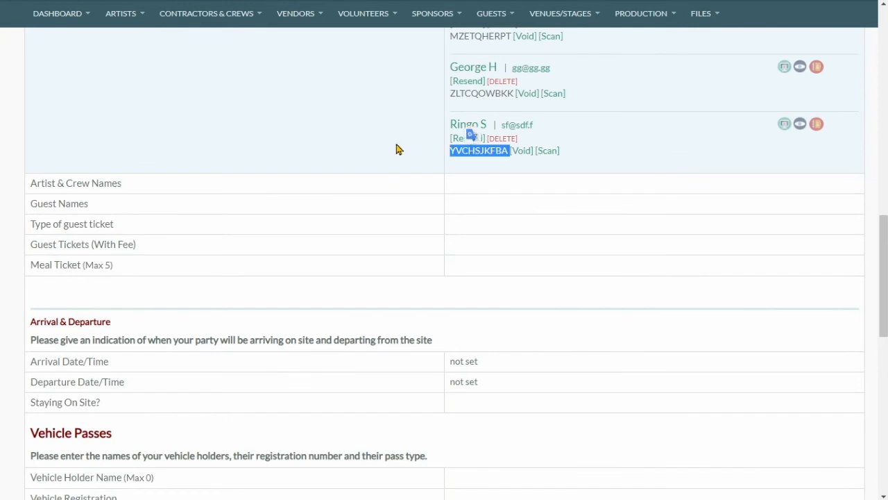
{"action": "left_click", "coordinate": [368, 140]}
Page through the QR-coded Artist ticket PDF, then return to the FestivalPro dashboard.
{"action": "scroll", "coordinate": [363, 145], "scroll_direction": "down", "scroll_amount": 10}
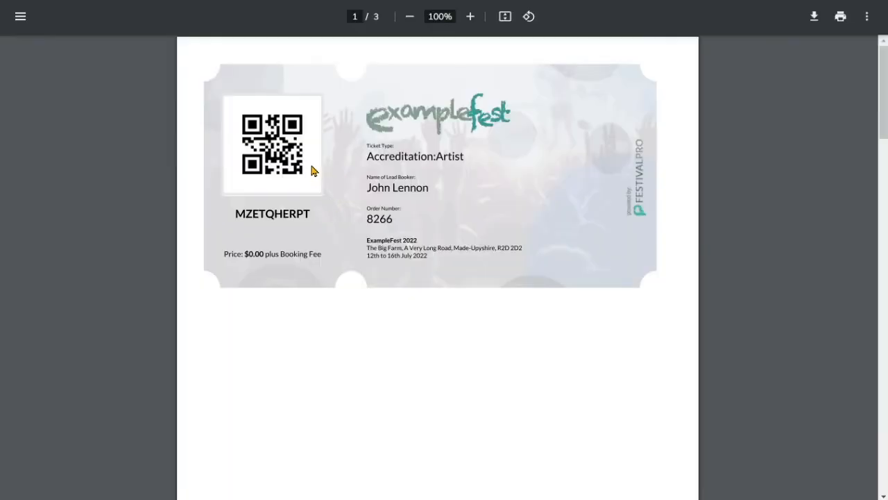
{"action": "scroll", "coordinate": [272, 149], "scroll_direction": "down", "scroll_amount": 10}
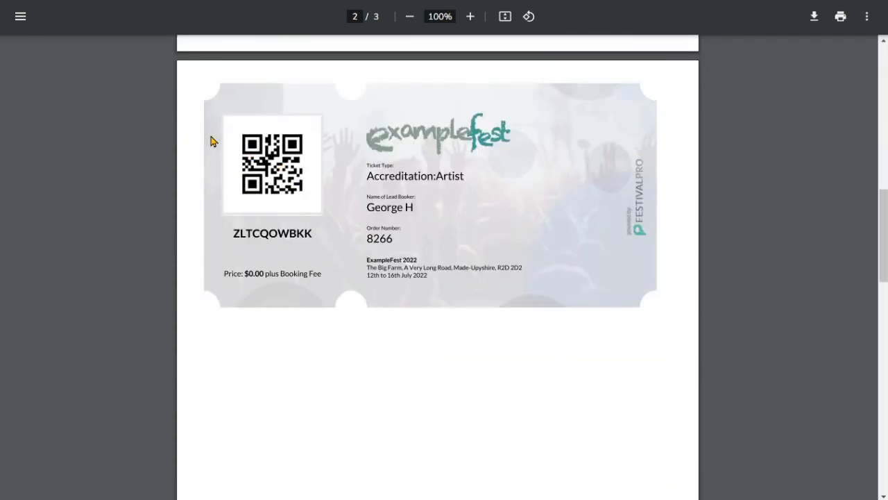
{"action": "left_click", "coordinate": [56, 1]}
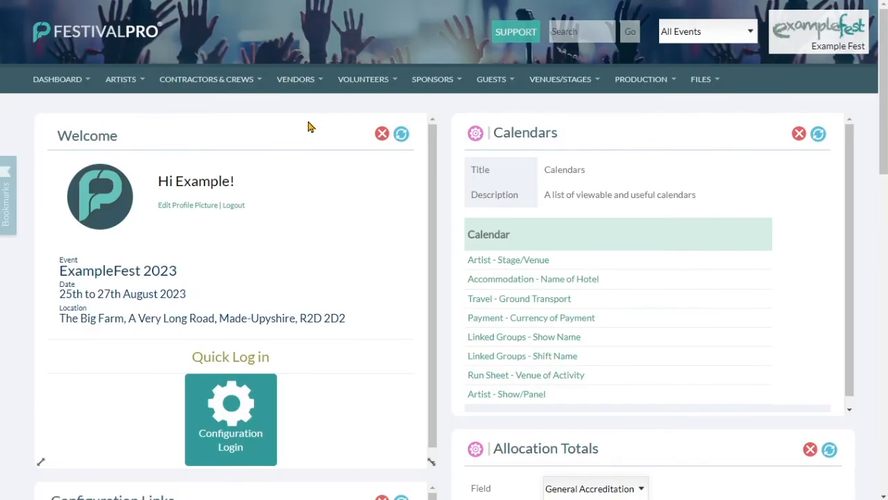
List all 71 artists through Artists > View All Artists.
{"action": "mouse_move", "coordinate": [123, 79]}
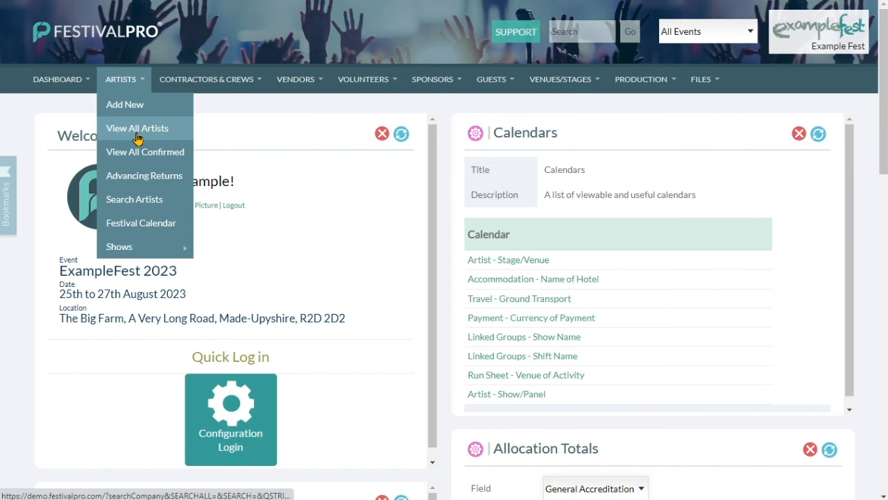
{"action": "left_click", "coordinate": [137, 132]}
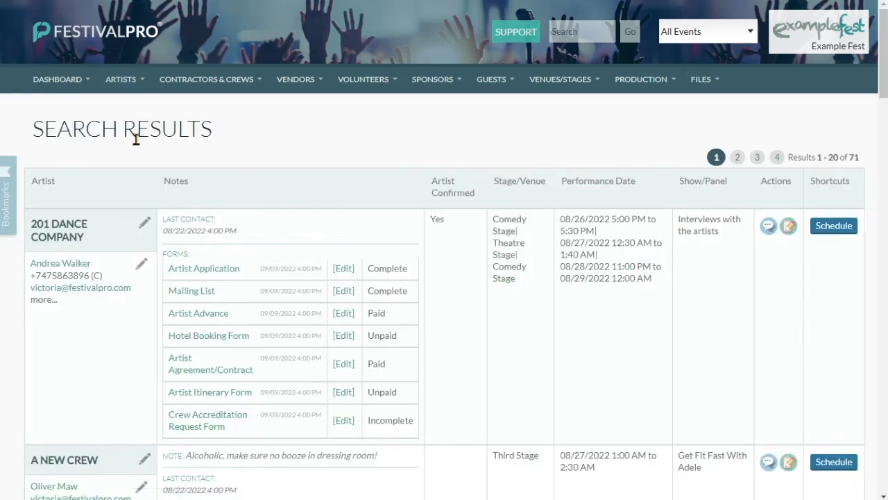
Open 201 DANCE COMPANY's record and review its organiser-view schedule.
{"action": "left_click", "coordinate": [54, 238]}
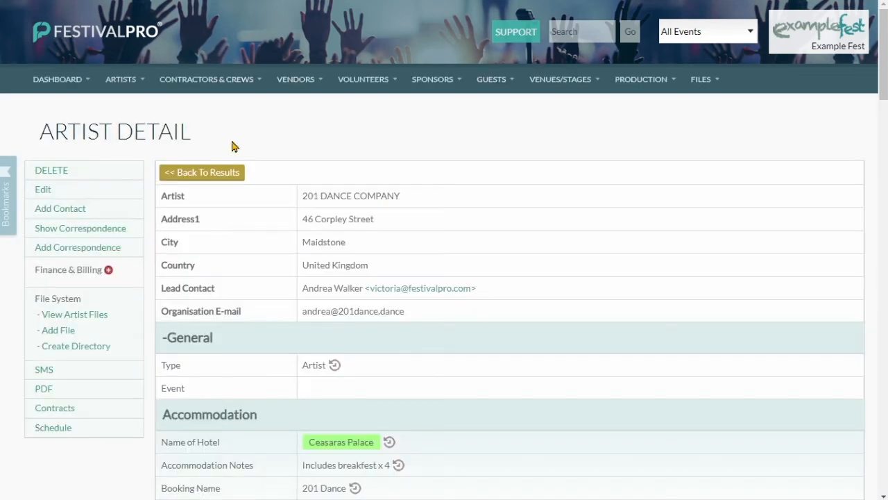
{"action": "left_click", "coordinate": [53, 427]}
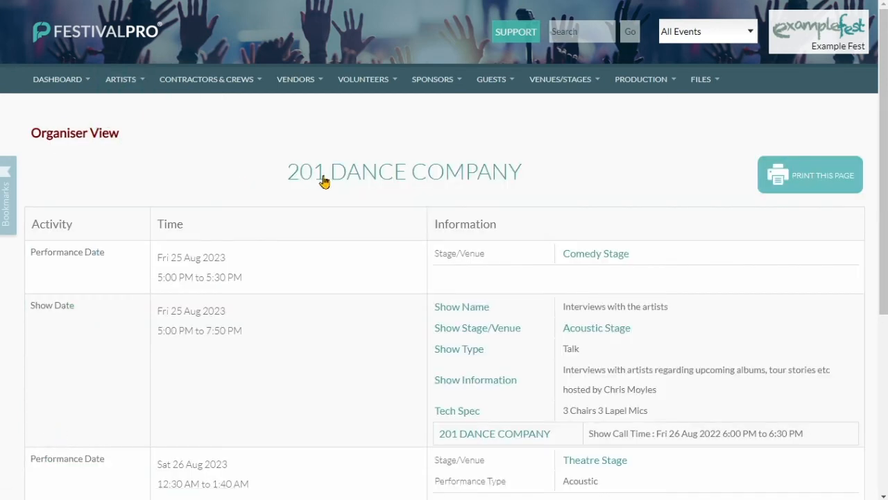
{"action": "scroll", "coordinate": [329, 176], "scroll_direction": "down", "scroll_amount": 1}
{"action": "scroll", "coordinate": [454, 177], "scroll_direction": "down", "scroll_amount": 2}
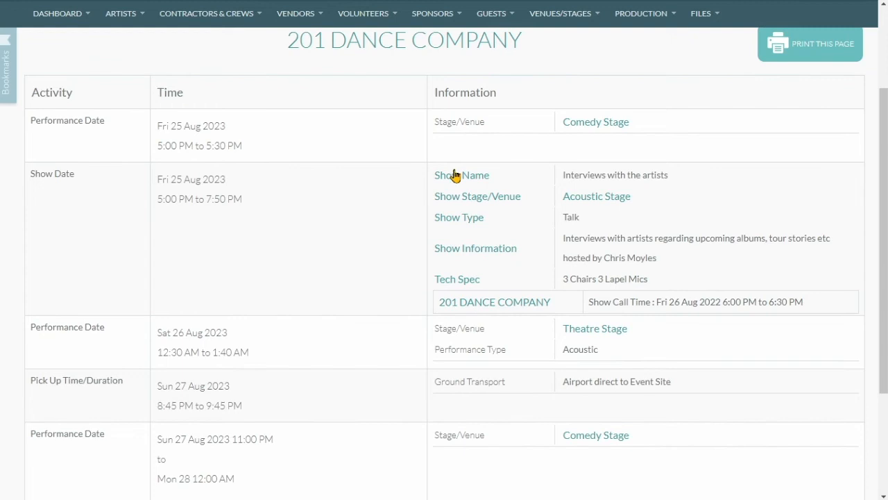
{"action": "scroll", "coordinate": [389, 162], "scroll_direction": "down", "scroll_amount": 1}
{"action": "scroll", "coordinate": [388, 162], "scroll_direction": "up", "scroll_amount": 3}
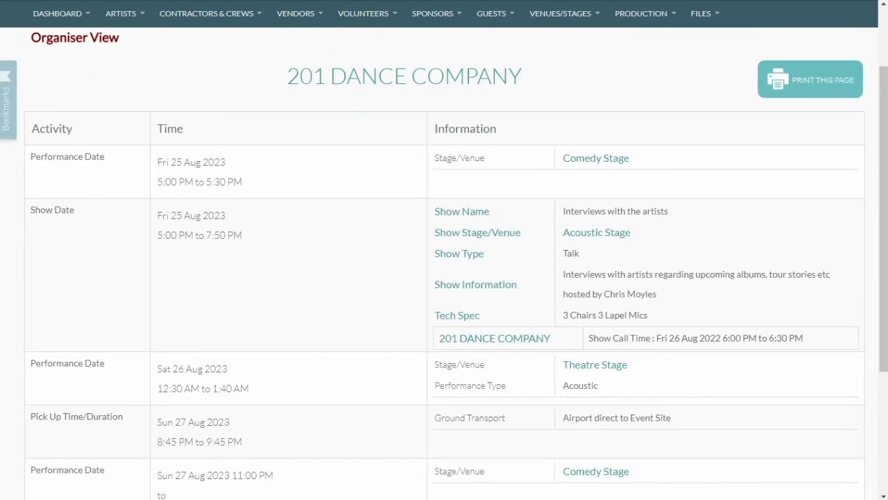
Return to the artist detail page, then list only the confirmed artists.
{"action": "key", "text": "alt+Left"}
{"action": "mouse_move", "coordinate": [103, 91]}
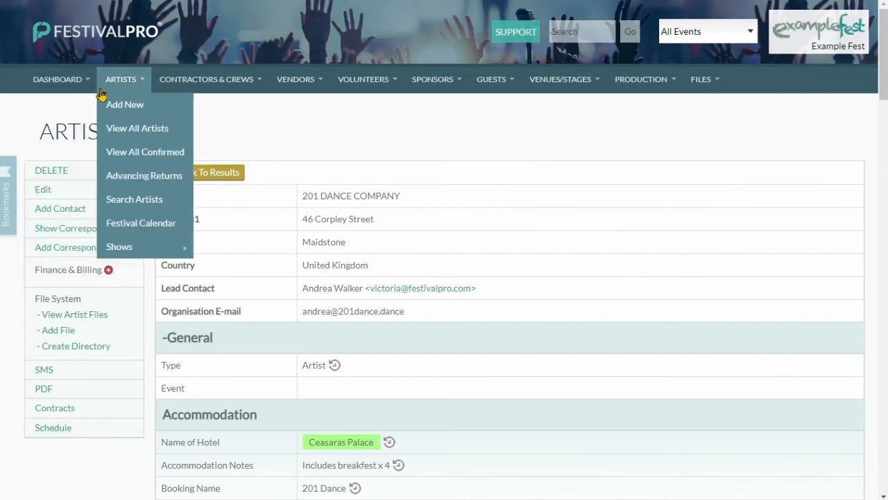
{"action": "left_click", "coordinate": [143, 150]}
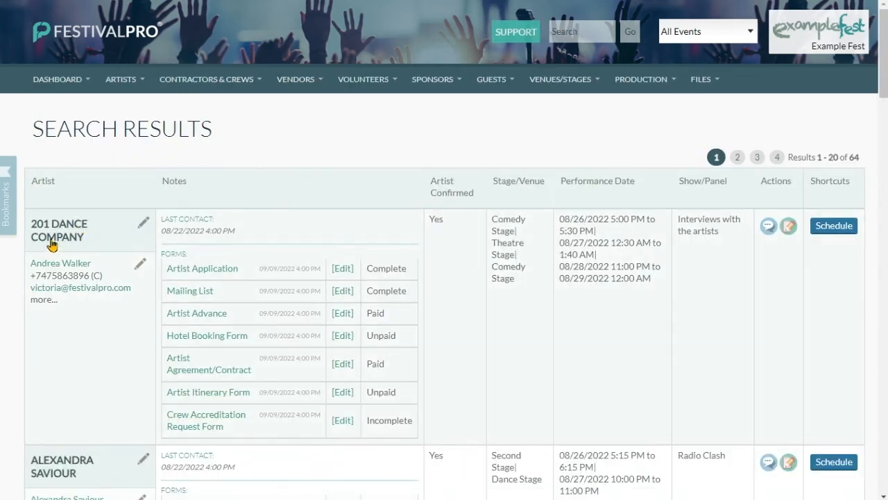
Send 201 DANCE COMPANY's lead contact the 'Your schedule is attached' email from the Schedule template.
{"action": "left_click", "coordinate": [61, 287]}
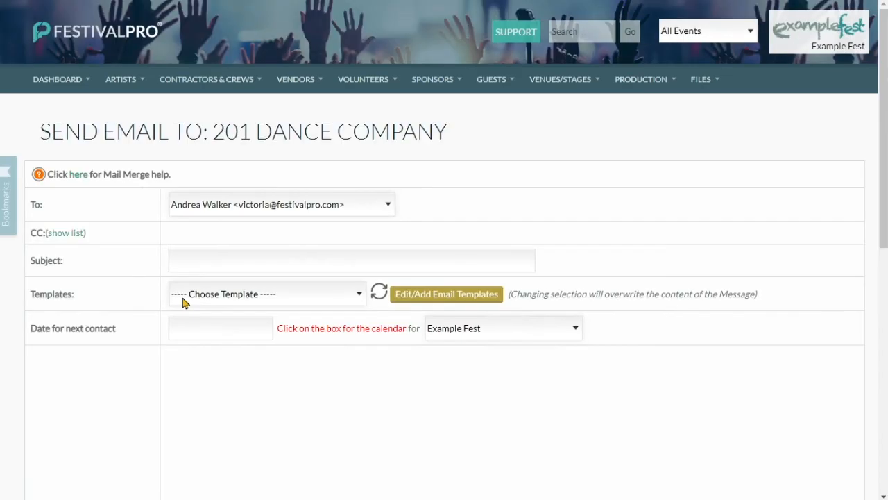
{"action": "left_click", "coordinate": [219, 295]}
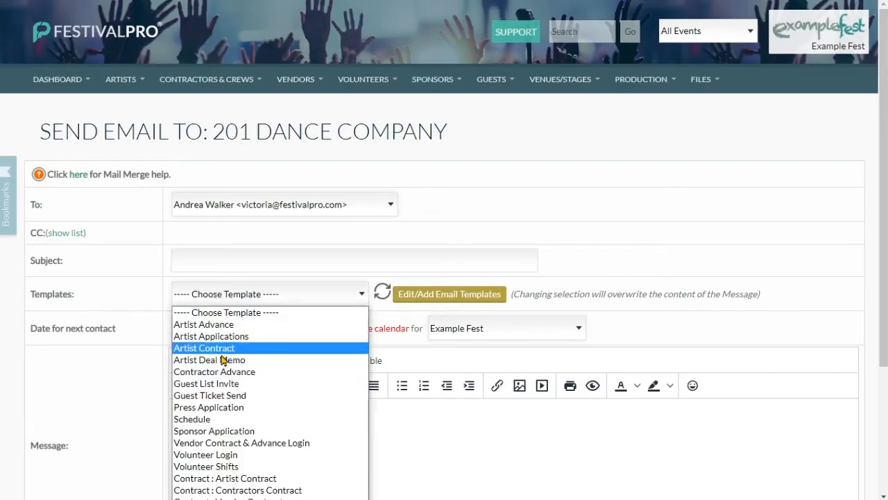
{"action": "left_click", "coordinate": [223, 426]}
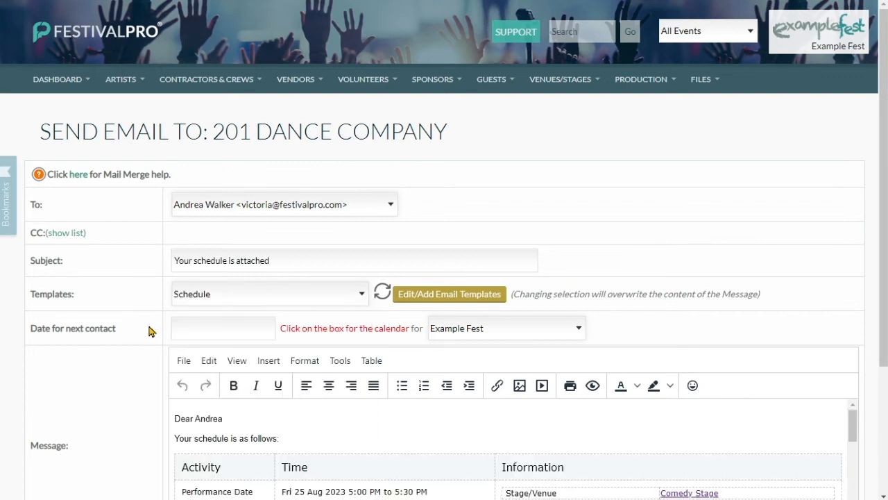
{"action": "scroll", "coordinate": [149, 331], "scroll_direction": "down", "scroll_amount": 2}
{"action": "scroll", "coordinate": [345, 335], "scroll_direction": "down", "scroll_amount": 2}
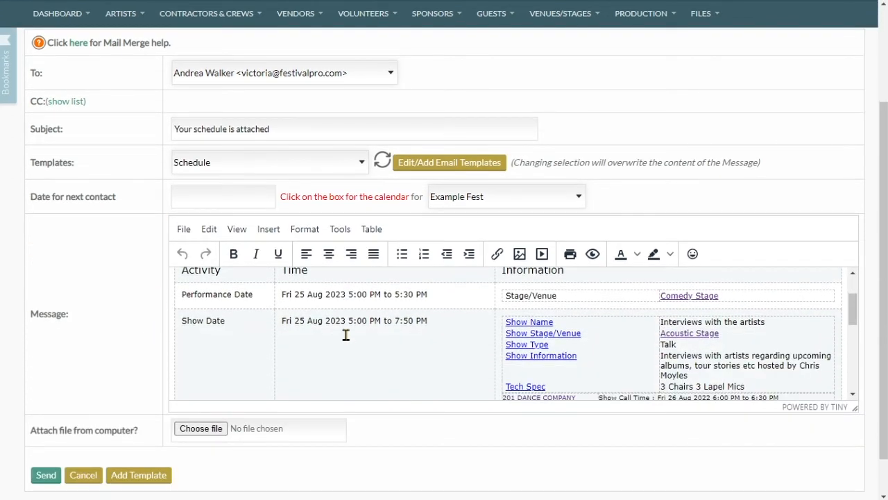
{"action": "scroll", "coordinate": [346, 335], "scroll_direction": "down", "scroll_amount": 2}
{"action": "left_click", "coordinate": [46, 475]}
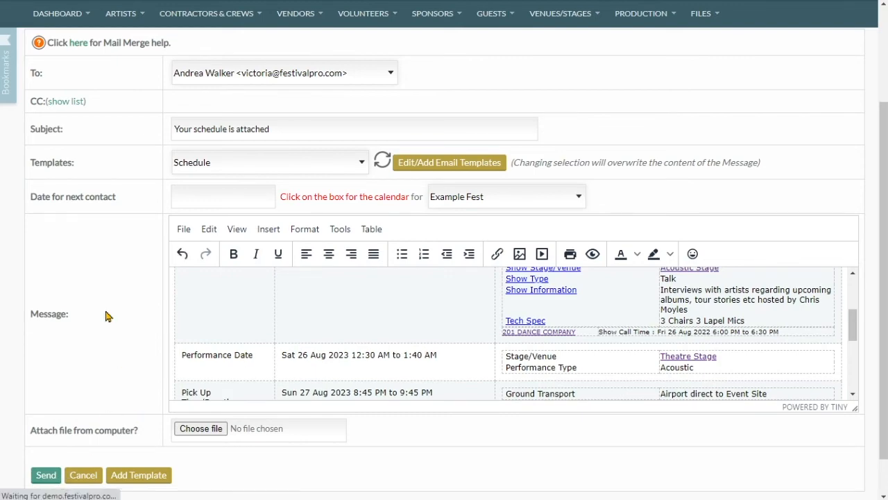
{"action": "left_click", "coordinate": [39, 309]}
{"action": "scroll", "coordinate": [340, 226], "scroll_direction": "down", "scroll_amount": 5}
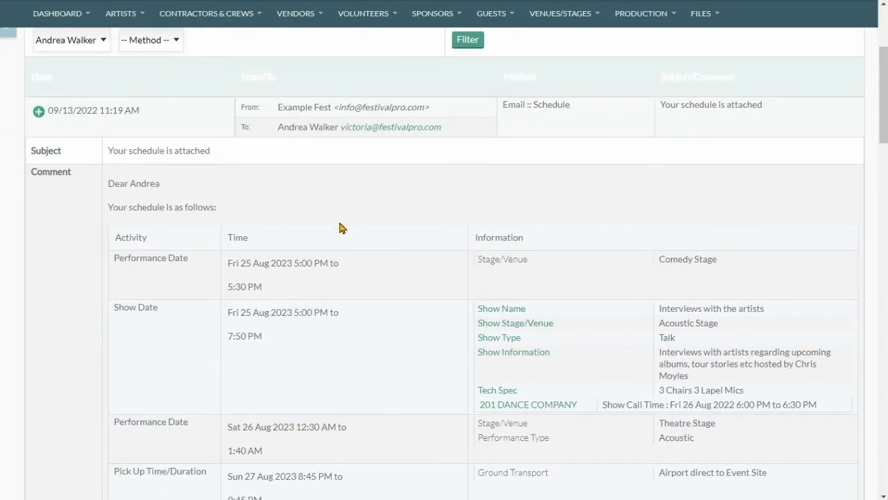
{"action": "scroll", "coordinate": [470, 199], "scroll_direction": "down", "scroll_amount": 2}
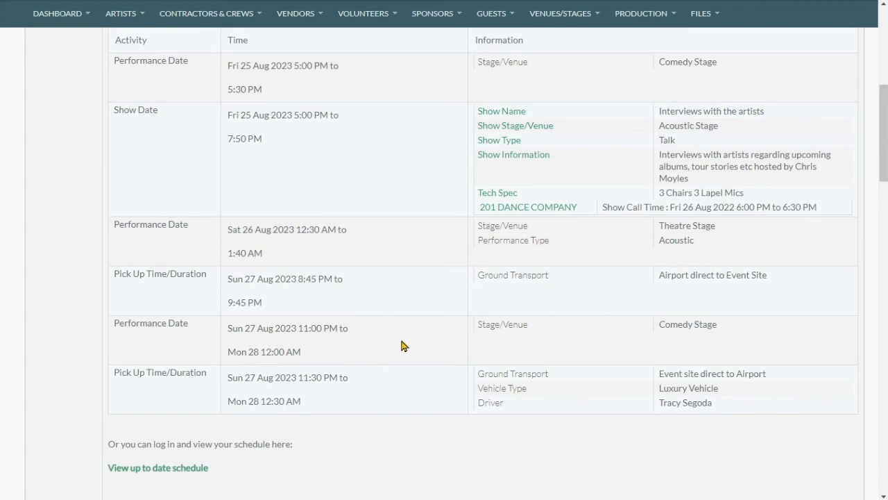
{"action": "scroll", "coordinate": [451, 302], "scroll_direction": "up", "scroll_amount": 2}
{"action": "scroll", "coordinate": [389, 305], "scroll_direction": "down", "scroll_amount": 5}
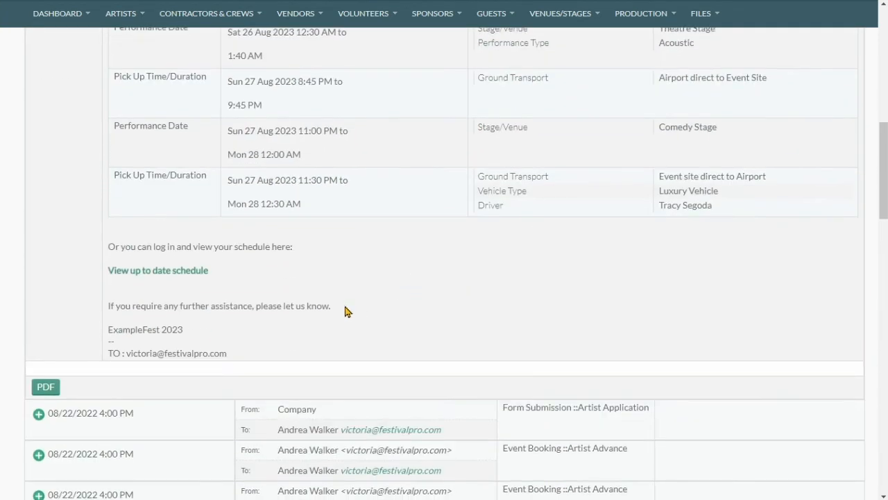
{"action": "left_click", "coordinate": [147, 276]}
{"action": "scroll", "coordinate": [447, 223], "scroll_direction": "down", "scroll_amount": 3}
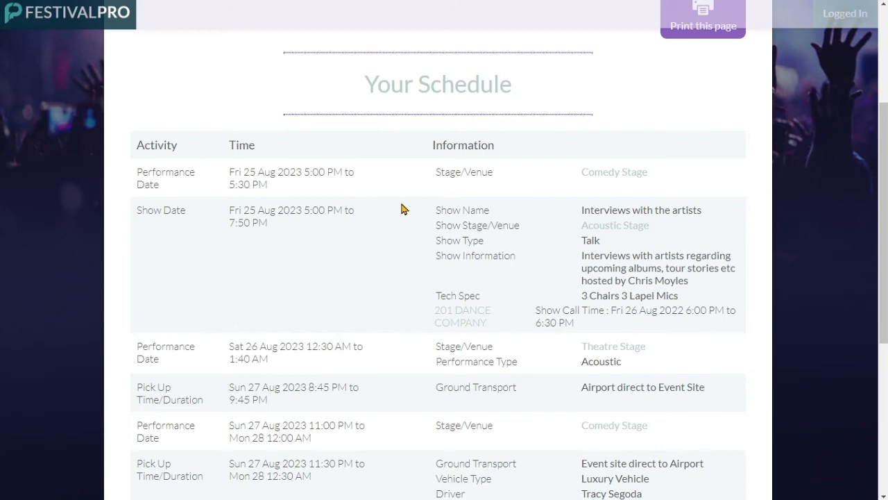
{"action": "scroll", "coordinate": [401, 208], "scroll_direction": "down", "scroll_amount": 3}
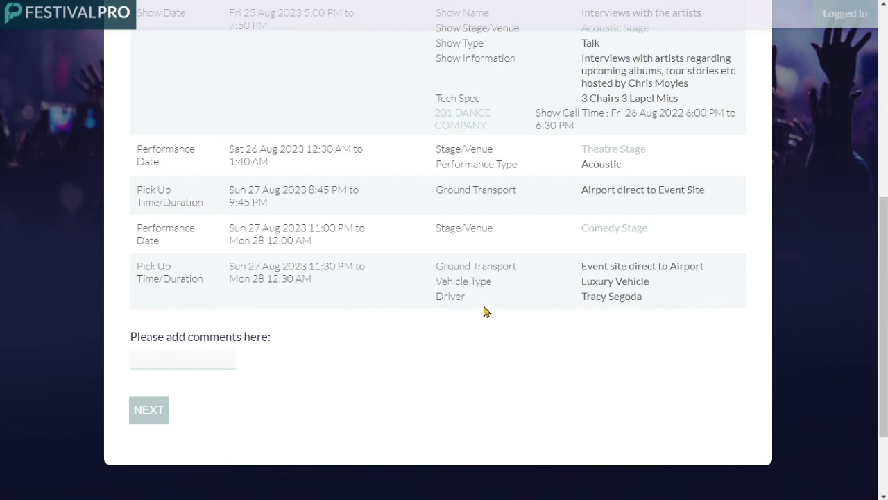
{"action": "scroll", "coordinate": [455, 315], "scroll_direction": "up", "scroll_amount": 1}
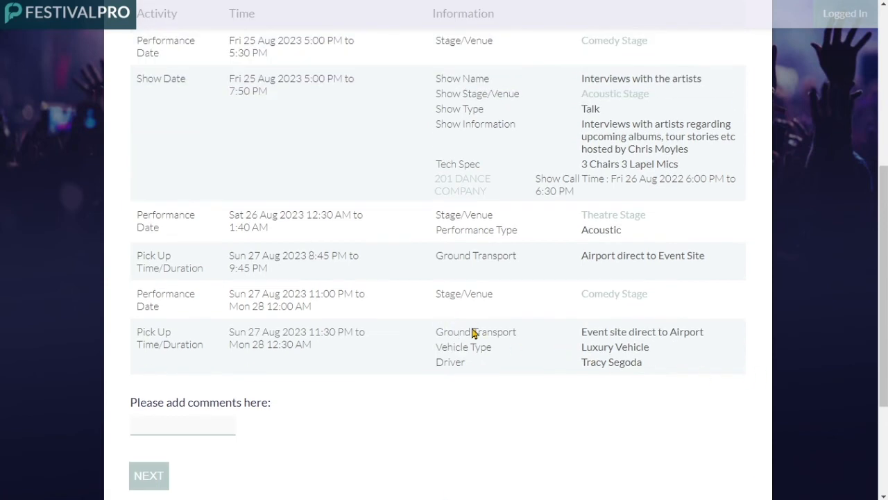
{"action": "scroll", "coordinate": [459, 319], "scroll_direction": "up", "scroll_amount": 3}
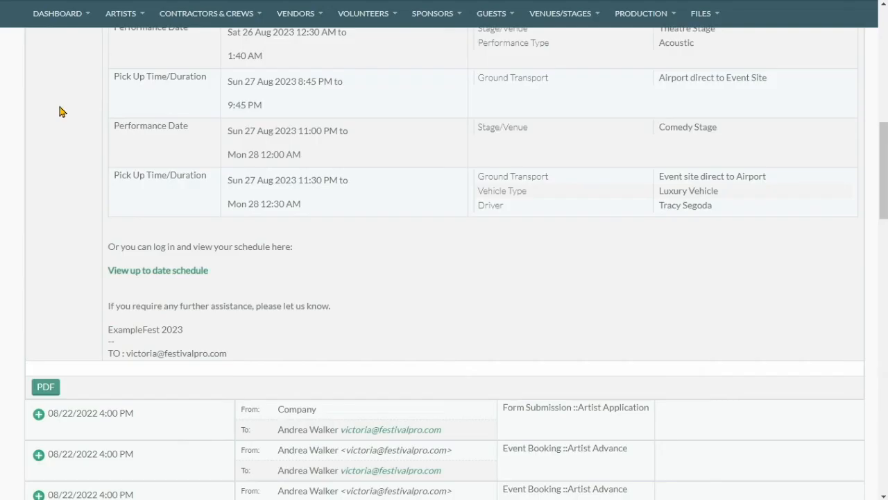
{"action": "left_click", "coordinate": [120, 13]}
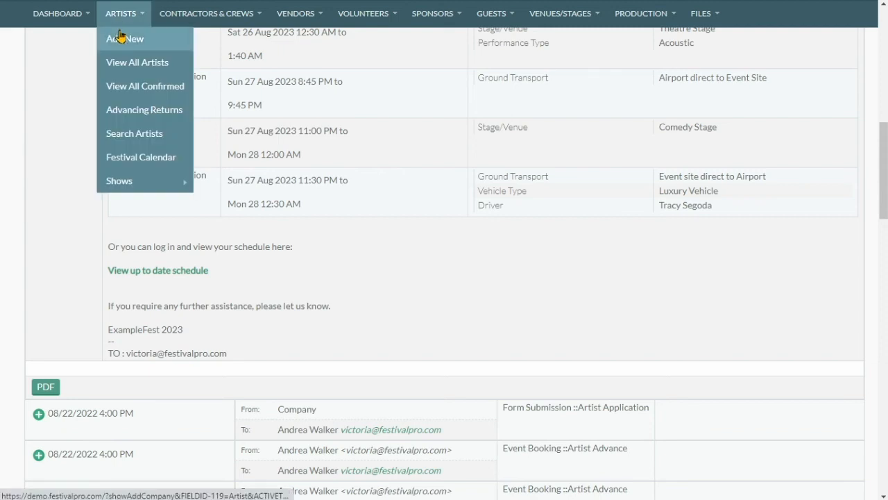
Visit Add New, list all artists, preview 201 DANCE COMPANY's scheduling window, then open its record.
{"action": "left_click", "coordinate": [124, 43]}
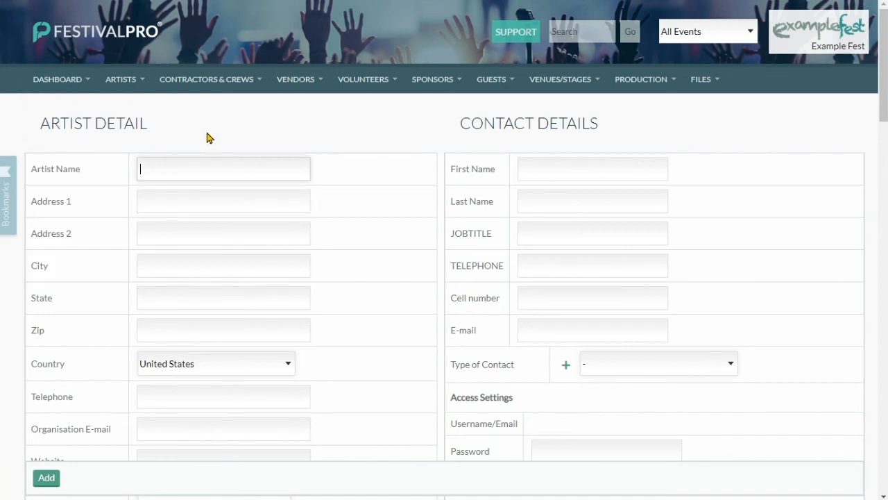
{"action": "left_click", "coordinate": [135, 126]}
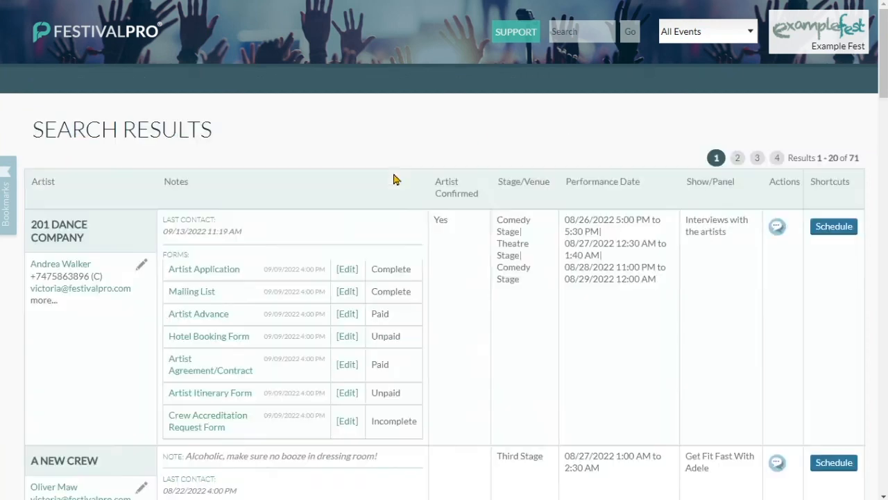
{"action": "mouse_move", "coordinate": [121, 79]}
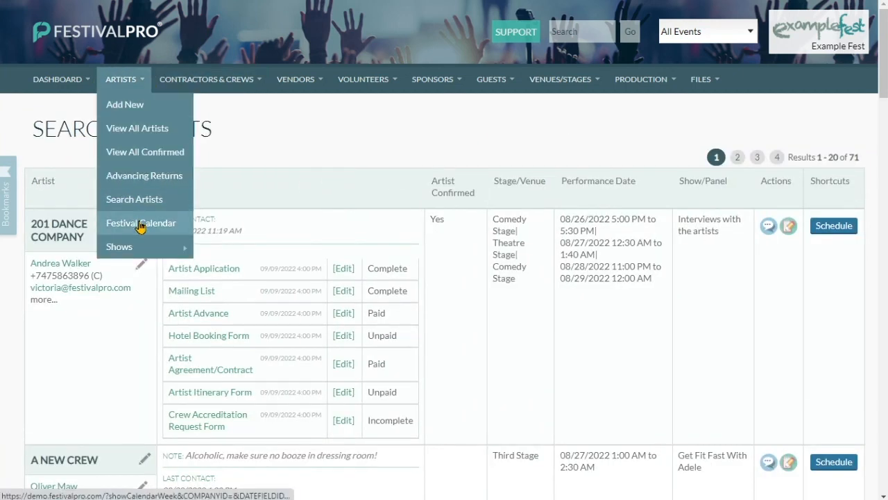
{"action": "mouse_move", "coordinate": [148, 254]}
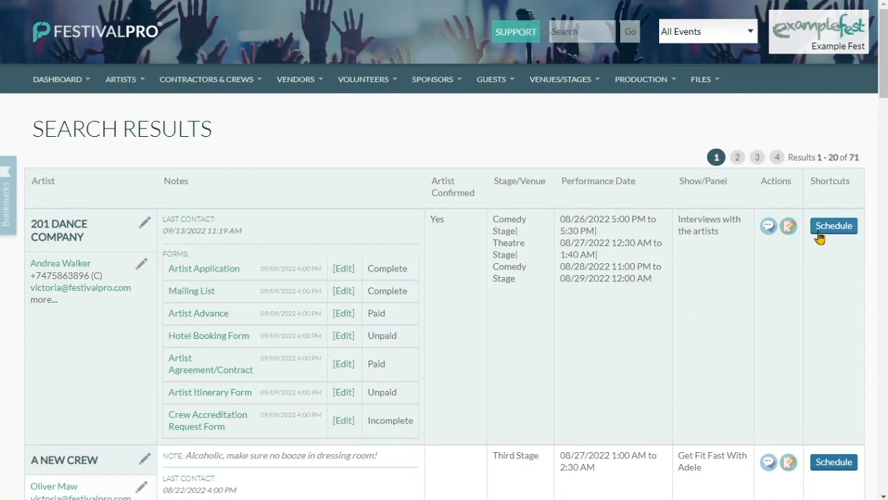
{"action": "left_click", "coordinate": [826, 229]}
{"action": "left_click", "coordinate": [424, 151]}
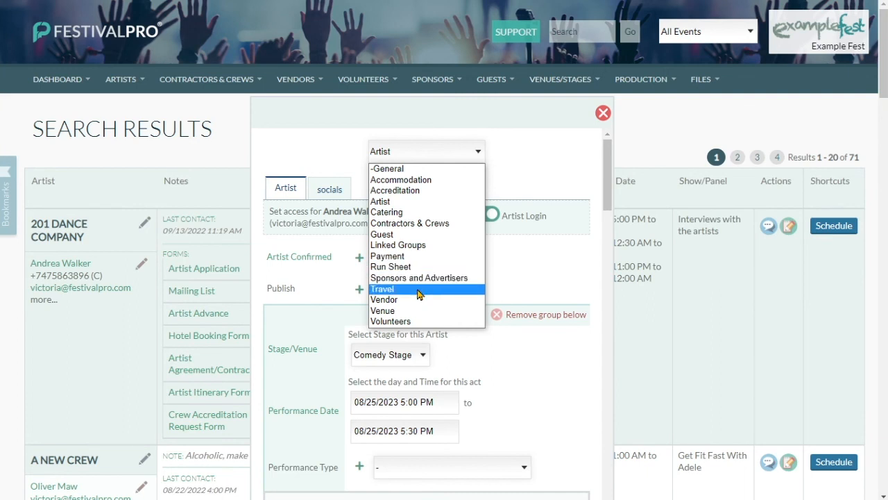
{"action": "left_click", "coordinate": [602, 113]}
{"action": "left_click", "coordinate": [39, 236]}
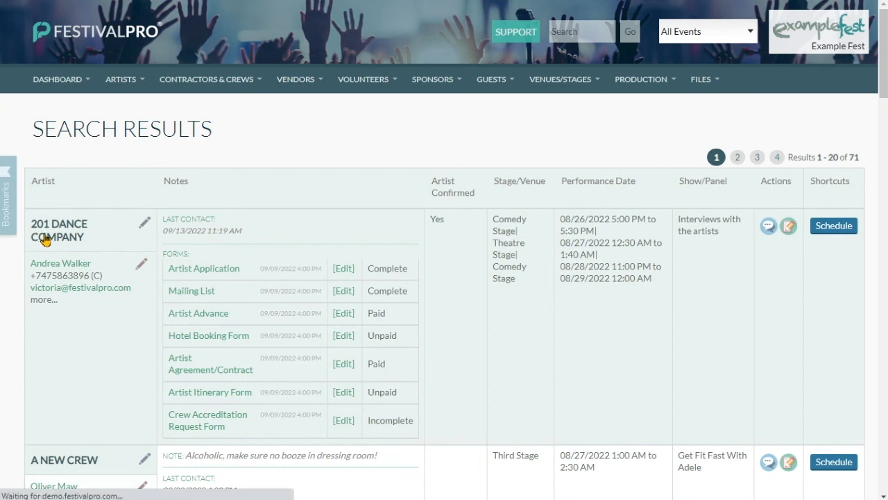
{"action": "left_click", "coordinate": [59, 80]}
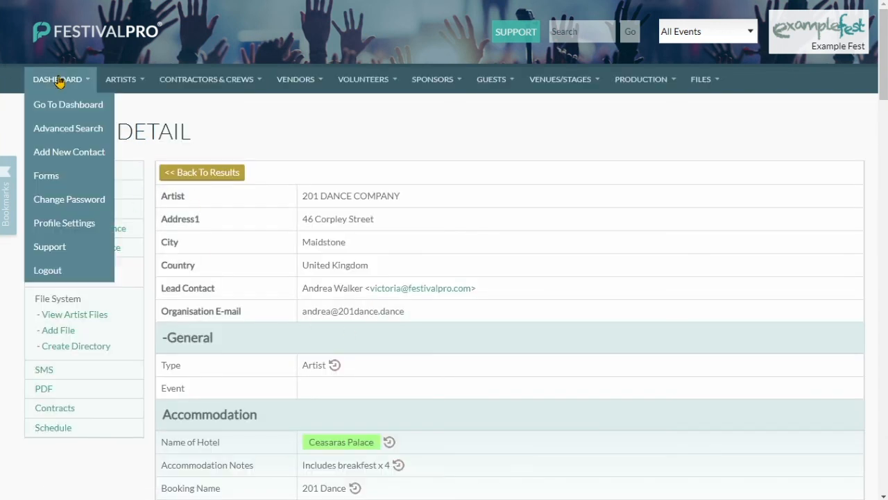
Show the Forms list, highlight the Artist Advance title, then list confirmed artists.
{"action": "left_click", "coordinate": [48, 178]}
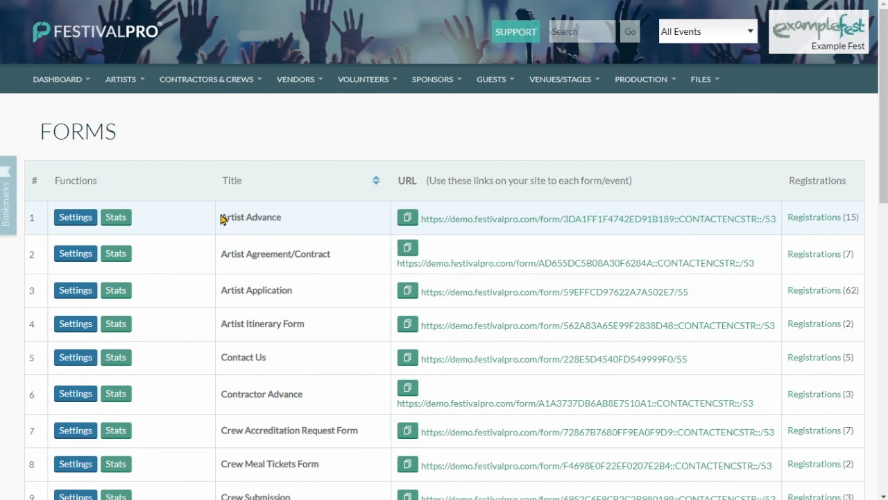
{"action": "left_click_drag", "start_coordinate": [222, 218], "coordinate": [337, 229]}
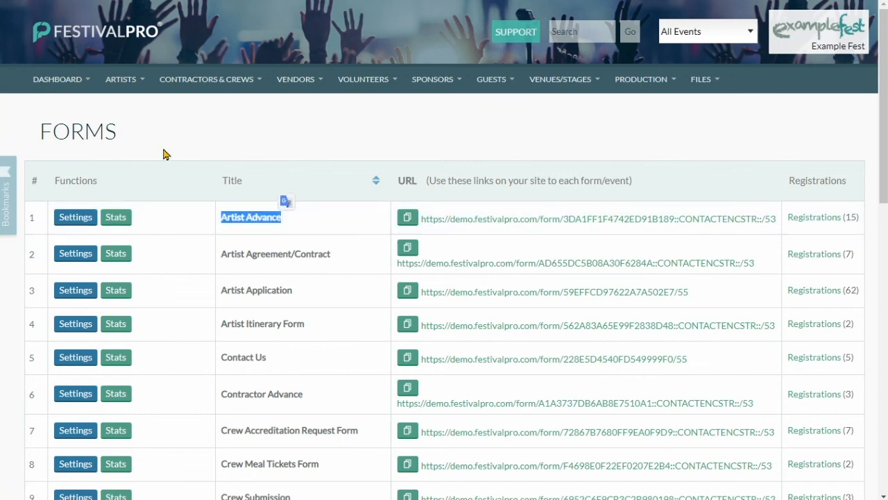
{"action": "left_click", "coordinate": [125, 79]}
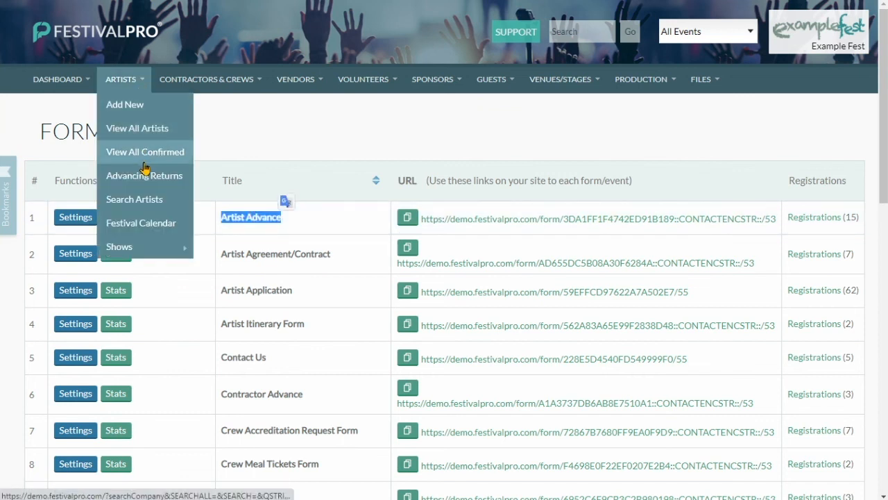
{"action": "left_click", "coordinate": [177, 186]}
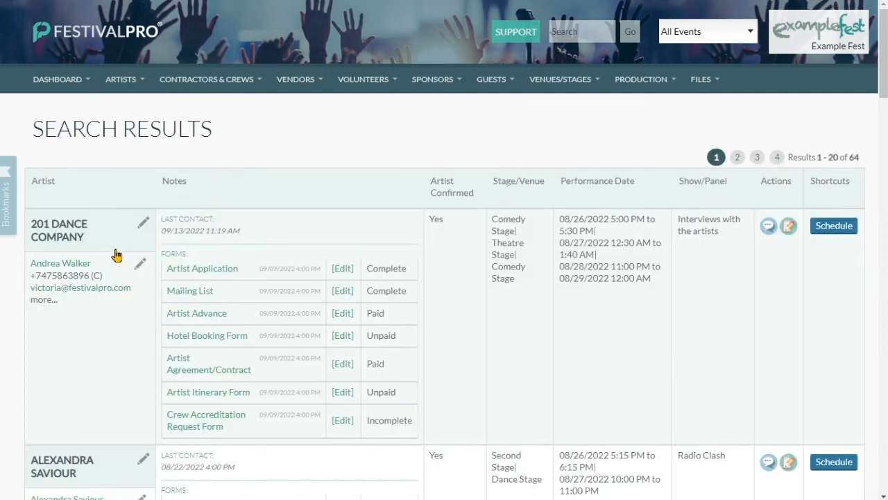
Draft an Artist Advance template email to 201 DANCE COMPANY's contact and inspect its form link.
{"action": "left_click", "coordinate": [89, 294]}
{"action": "left_click", "coordinate": [234, 294]}
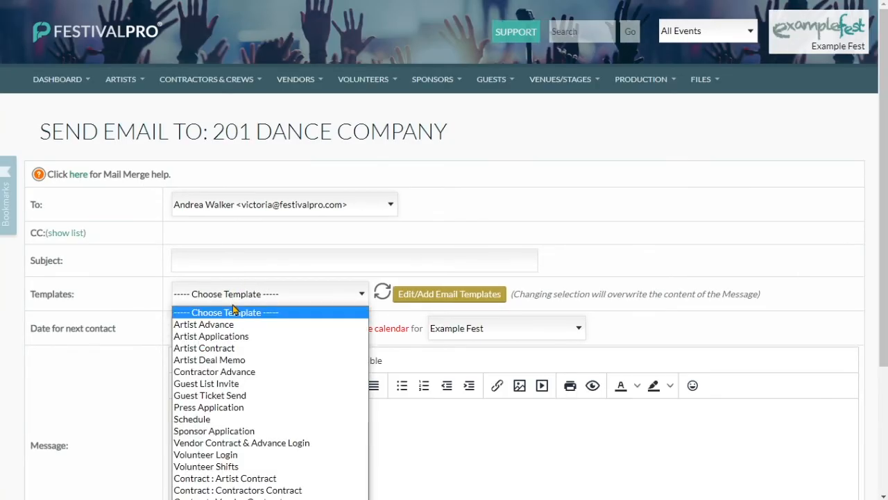
{"action": "left_click", "coordinate": [233, 325]}
{"action": "scroll", "coordinate": [131, 319], "scroll_direction": "down", "scroll_amount": 3}
{"action": "scroll", "coordinate": [416, 299], "scroll_direction": "down", "scroll_amount": 3}
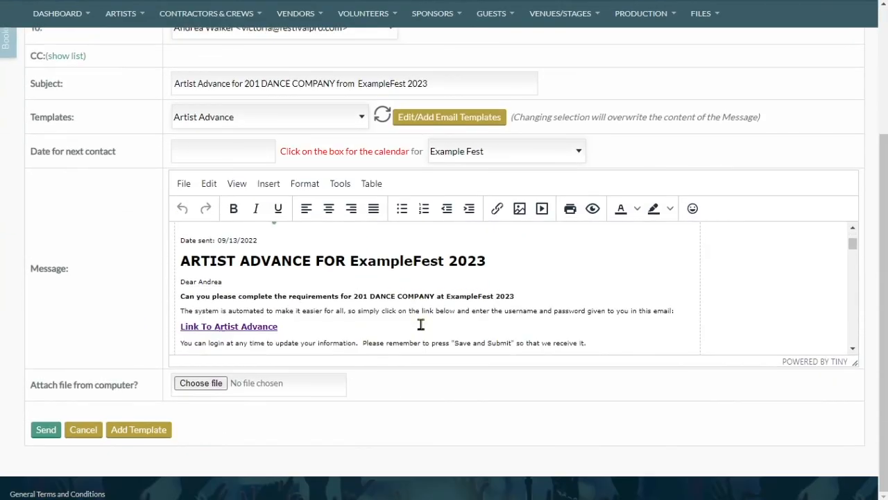
{"action": "left_click", "coordinate": [271, 264]}
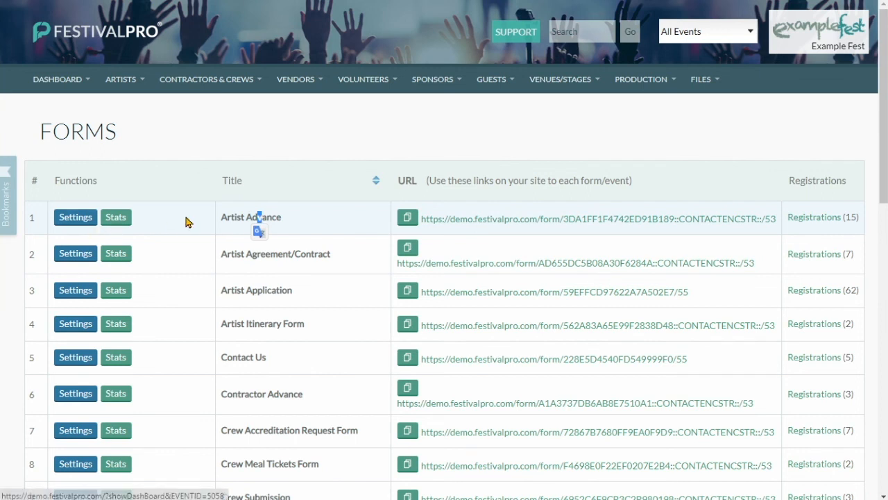
Review the Artist Advance form's settings and its first registration's details.
{"action": "left_click", "coordinate": [130, 225]}
{"action": "scroll", "coordinate": [166, 215], "scroll_direction": "down", "scroll_amount": 10}
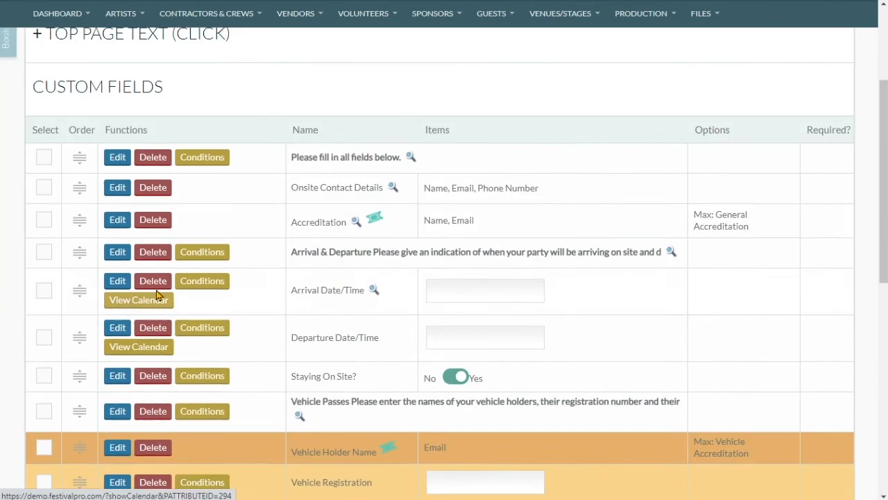
{"action": "scroll", "coordinate": [165, 215], "scroll_direction": "up", "scroll_amount": 10}
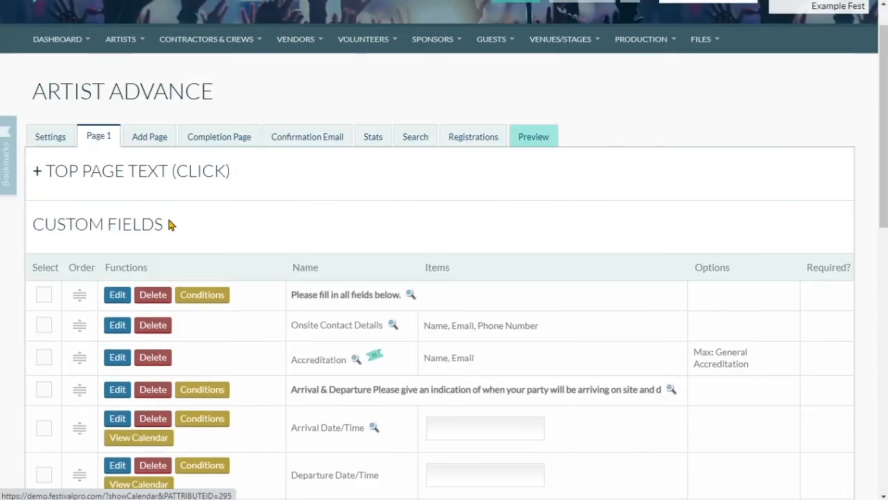
{"action": "left_click", "coordinate": [489, 142]}
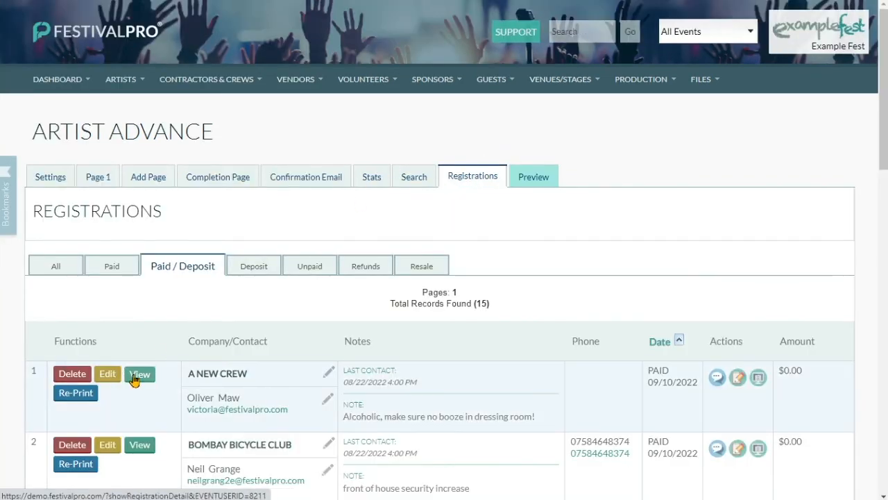
{"action": "left_click", "coordinate": [139, 375]}
{"action": "scroll", "coordinate": [323, 285], "scroll_direction": "down", "scroll_amount": 10}
{"action": "scroll", "coordinate": [335, 281], "scroll_direction": "down", "scroll_amount": 5}
{"action": "scroll", "coordinate": [337, 283], "scroll_direction": "up", "scroll_amount": 4}
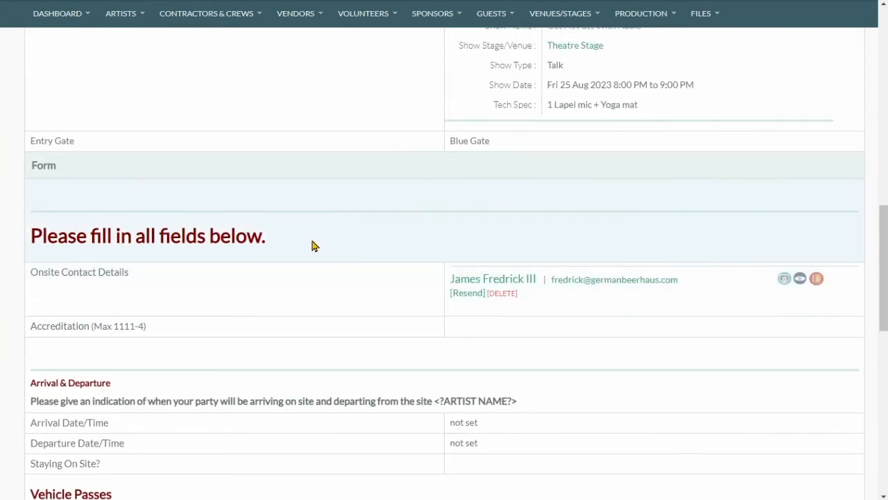
{"action": "scroll", "coordinate": [313, 245], "scroll_direction": "up", "scroll_amount": 15}
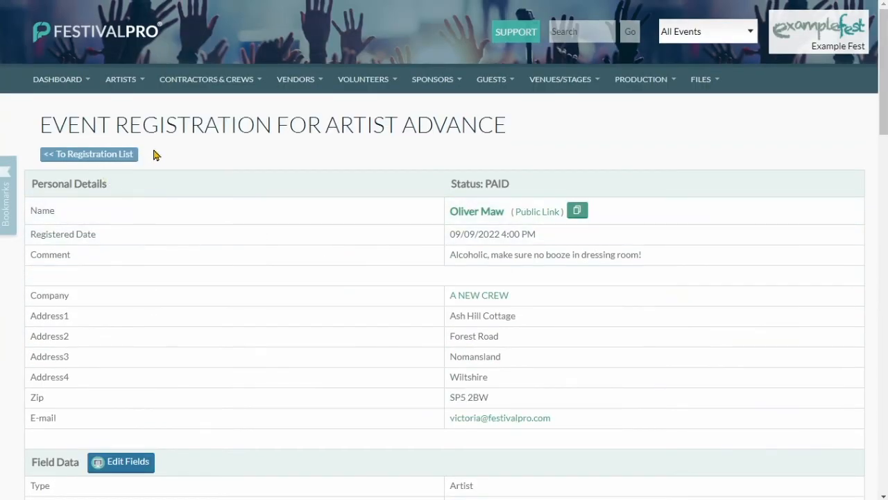
Go back to the Forms list, then list all artists.
{"action": "left_click", "coordinate": [57, 79]}
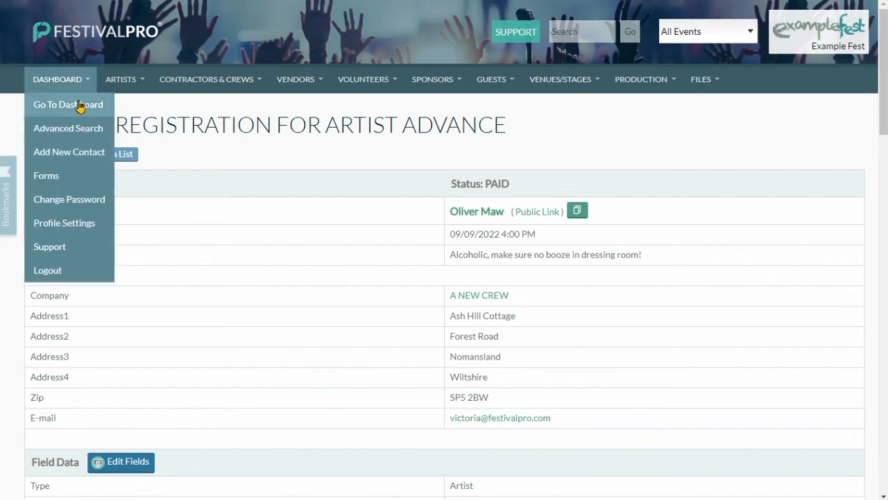
{"action": "left_click", "coordinate": [76, 175]}
{"action": "left_click", "coordinate": [123, 80]}
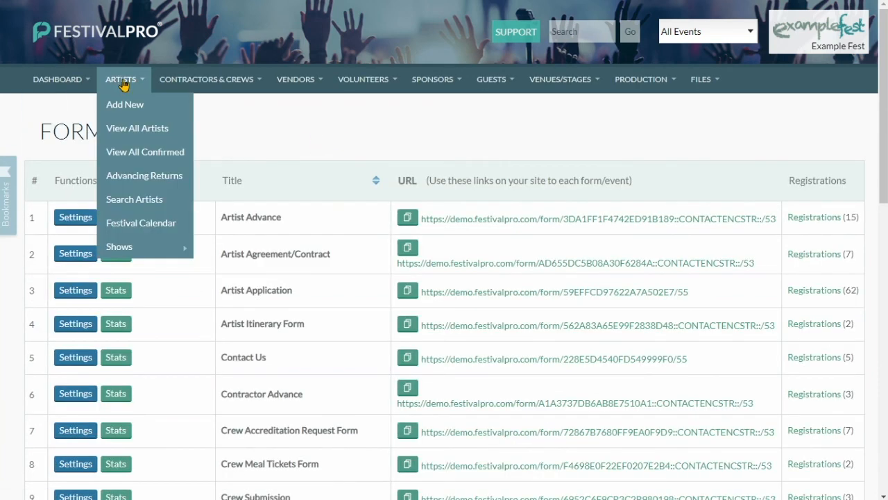
{"action": "left_click", "coordinate": [127, 127]}
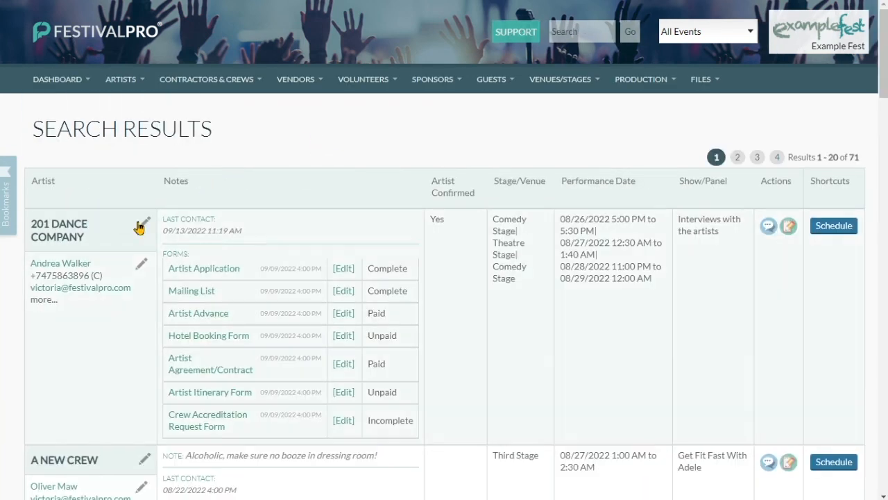
Fill an email to 201 DANCE COMPANY's contact from the Schedule template and review its show times.
{"action": "left_click", "coordinate": [80, 288]}
{"action": "left_click", "coordinate": [231, 297]}
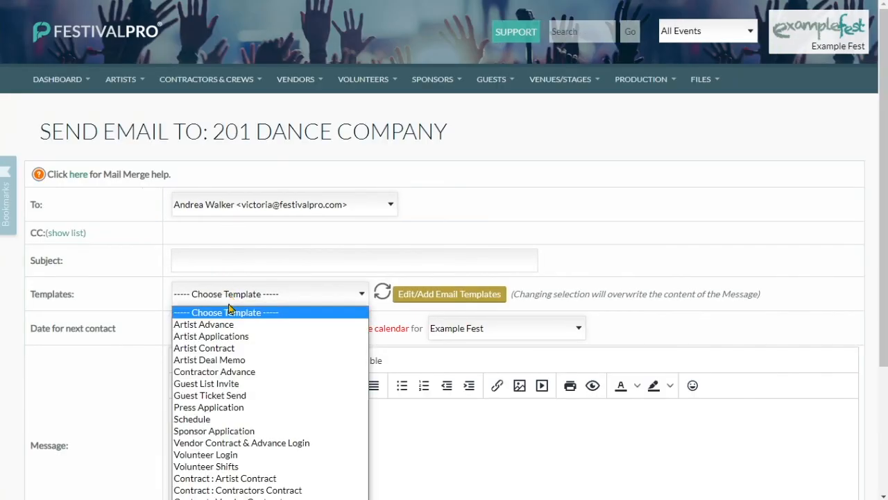
{"action": "left_click", "coordinate": [229, 420]}
{"action": "scroll", "coordinate": [268, 264], "scroll_direction": "down", "scroll_amount": 3}
{"action": "scroll", "coordinate": [369, 245], "scroll_direction": "down", "scroll_amount": 10}
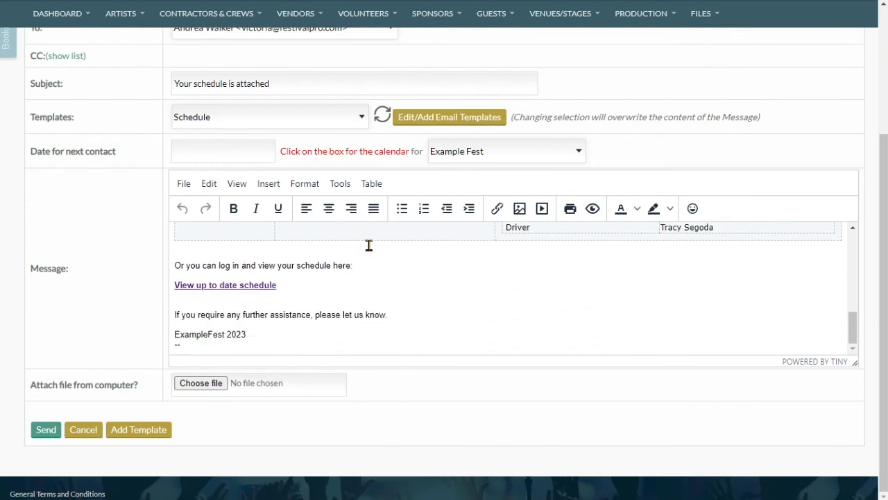